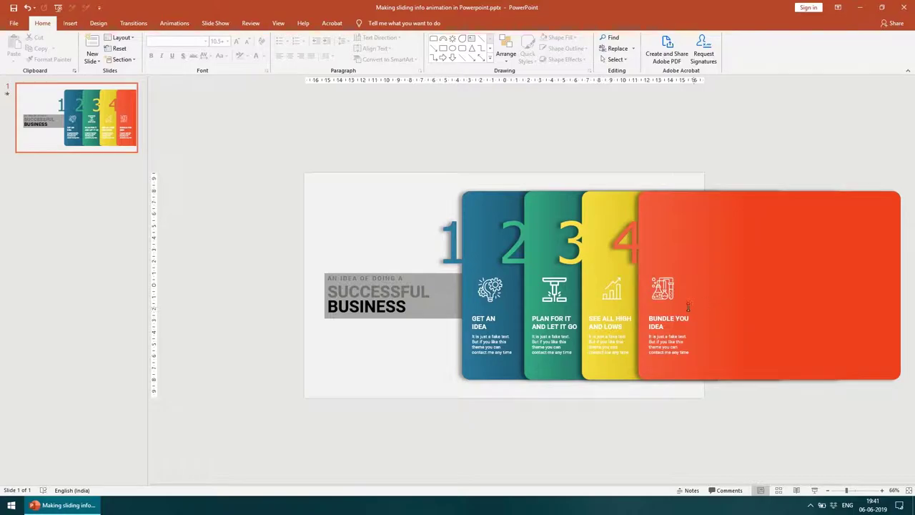
# - Insert a new slide after slide 1 and delete both of its placeholders
pyautogui.rightClick(122, 124)
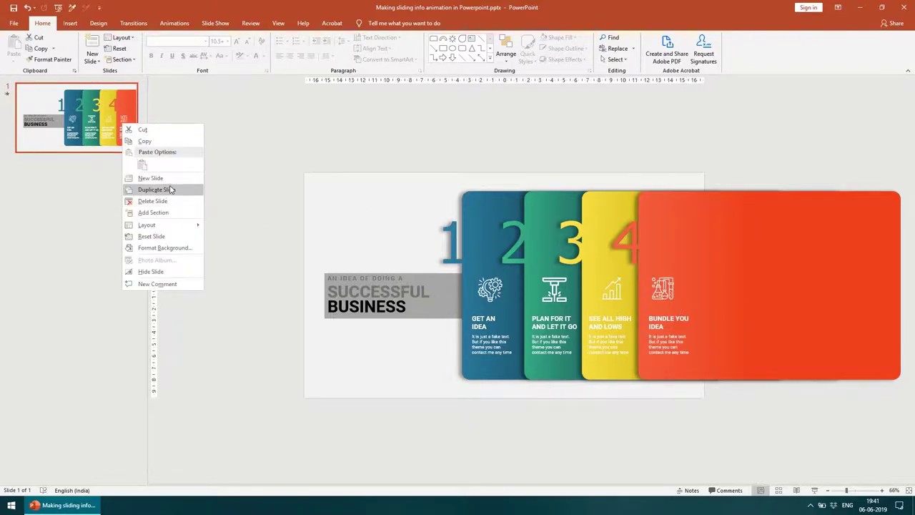
pyautogui.click(152, 178)
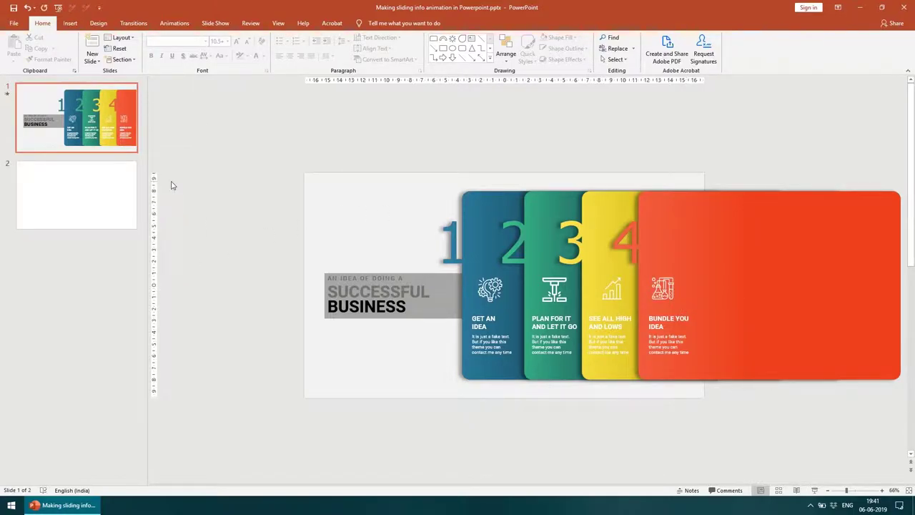
pyautogui.click(127, 197)
pyautogui.moveTo(334, 146); pyautogui.dragTo(876, 431)
pyautogui.press('Delete')
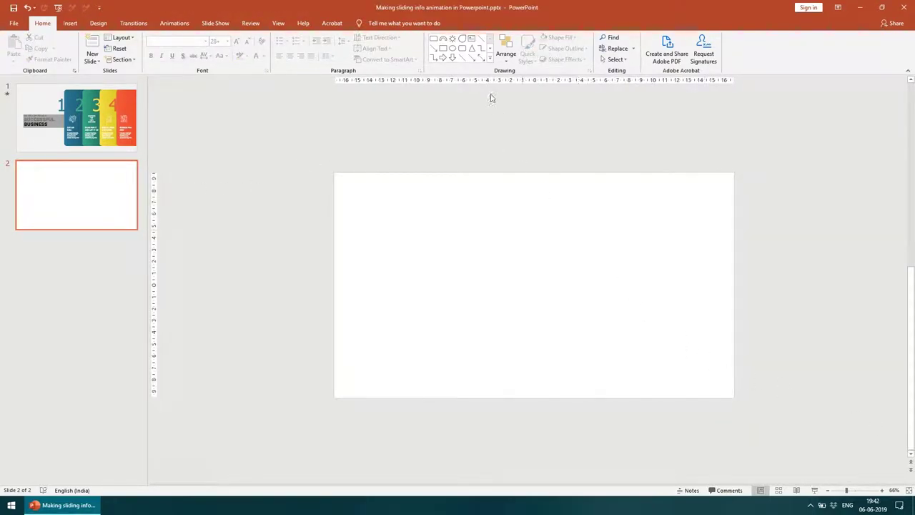
# - Review the slide 1 infographic, then expand the full Shapes gallery for slide 2
pyautogui.click(62, 126)
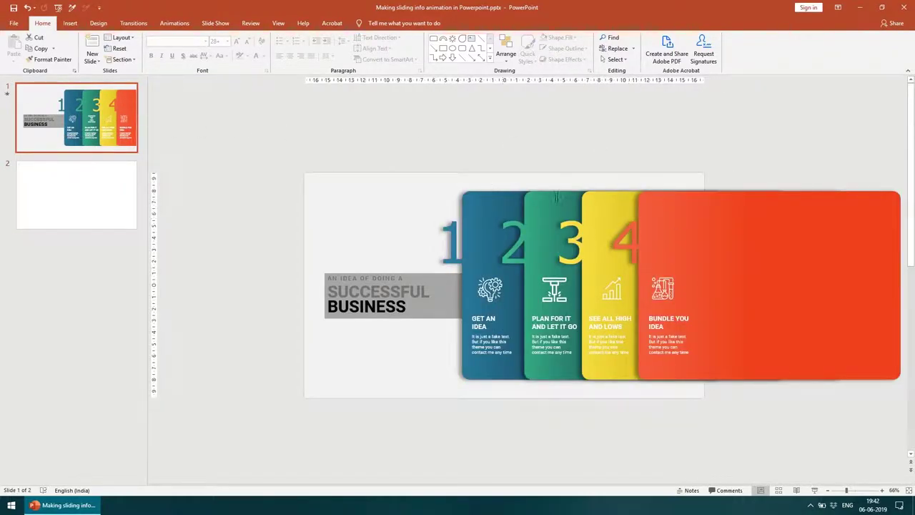
pyautogui.click(487, 206)
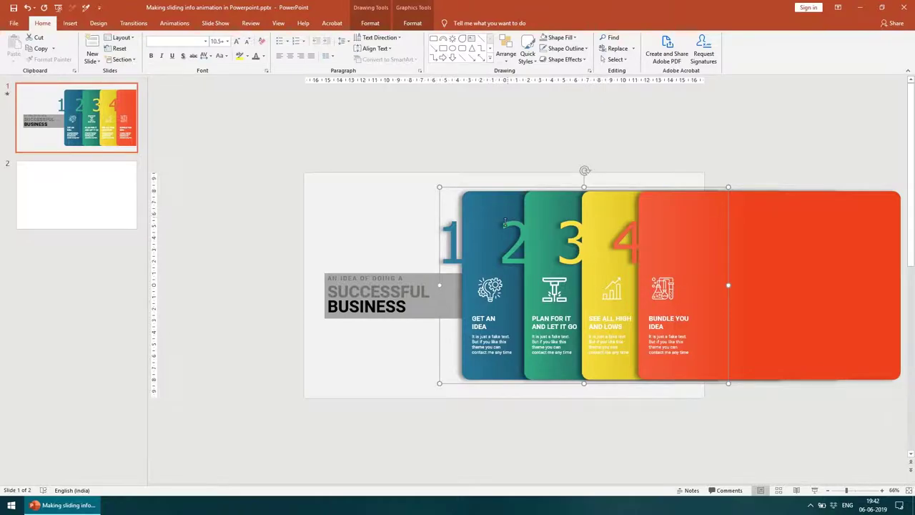
pyautogui.click(107, 207)
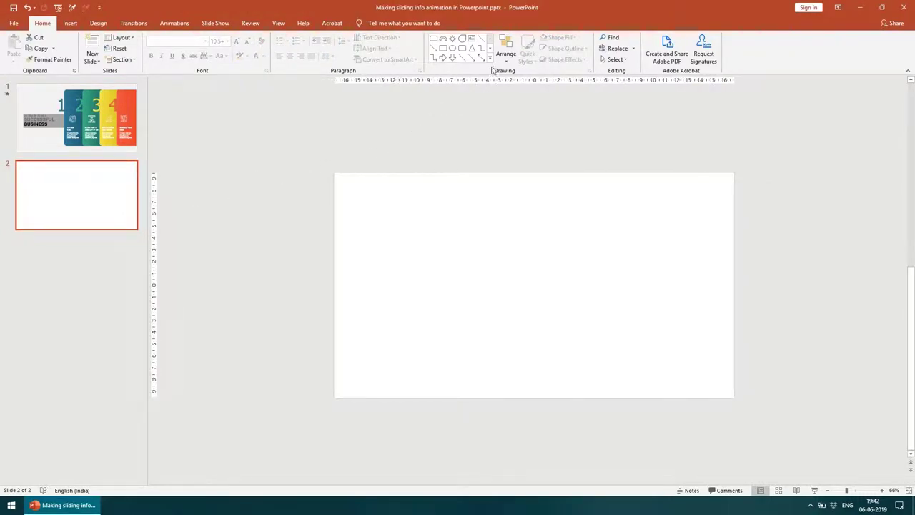
pyautogui.click(490, 60)
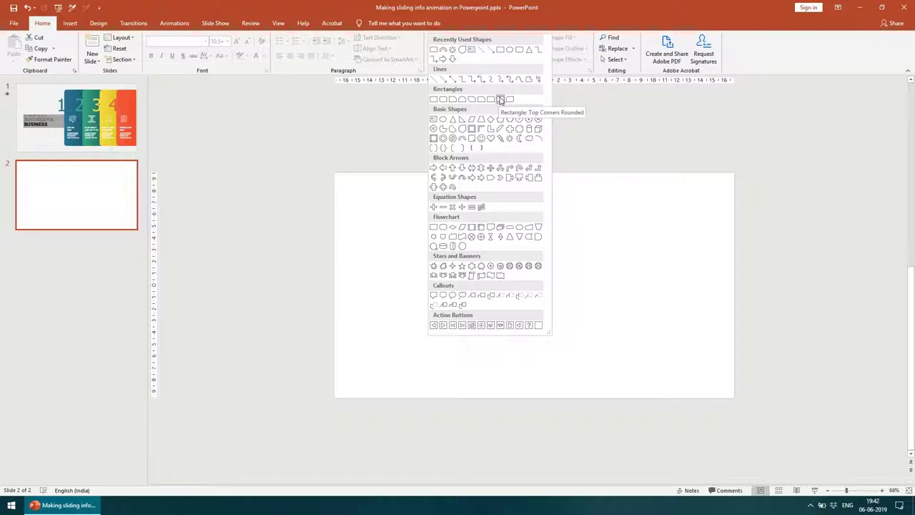
# - Draw a Top Corners Rounded rectangle, rotate it so the rounded corners face left, and shift it right
pyautogui.click(499, 100)
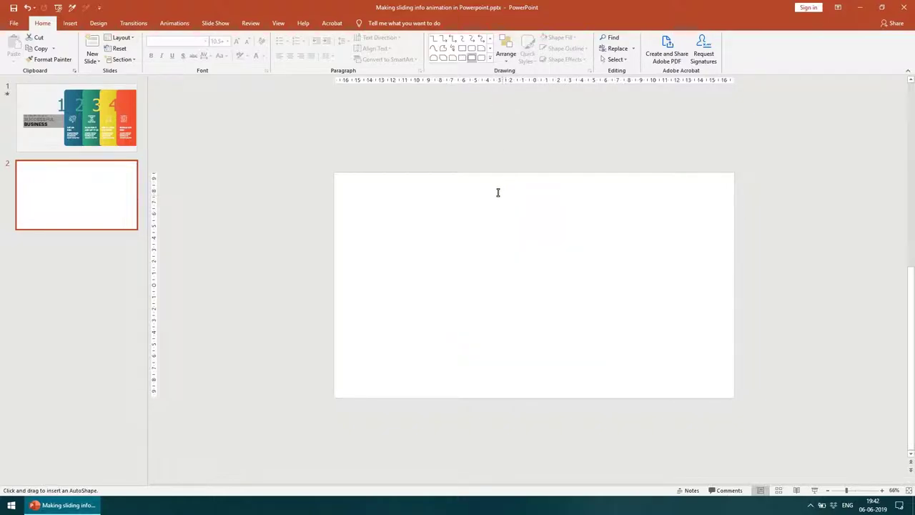
pyautogui.moveTo(501, 194); pyautogui.dragTo(709, 368)
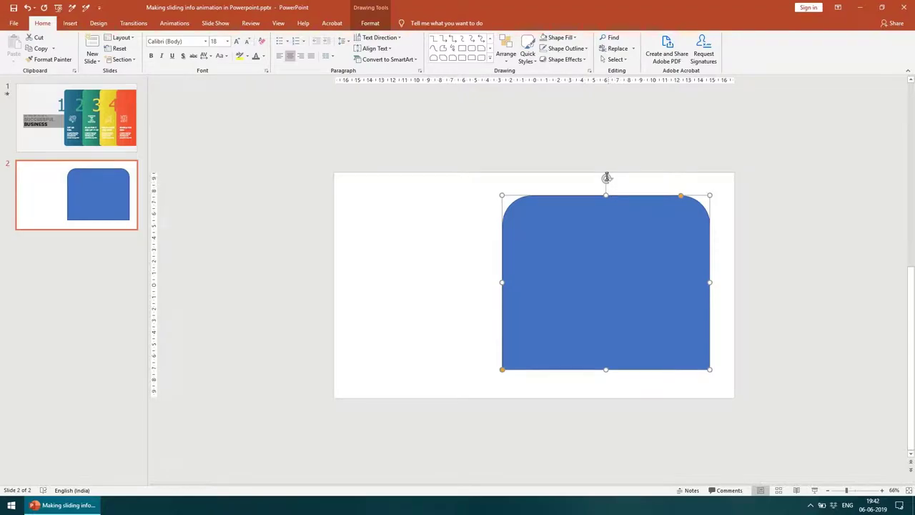
pyautogui.moveTo(606, 178)
pyautogui.mouseDown()
pyautogui.moveTo(536, 214)
pyautogui.moveTo(525, 272)
pyautogui.mouseUp()
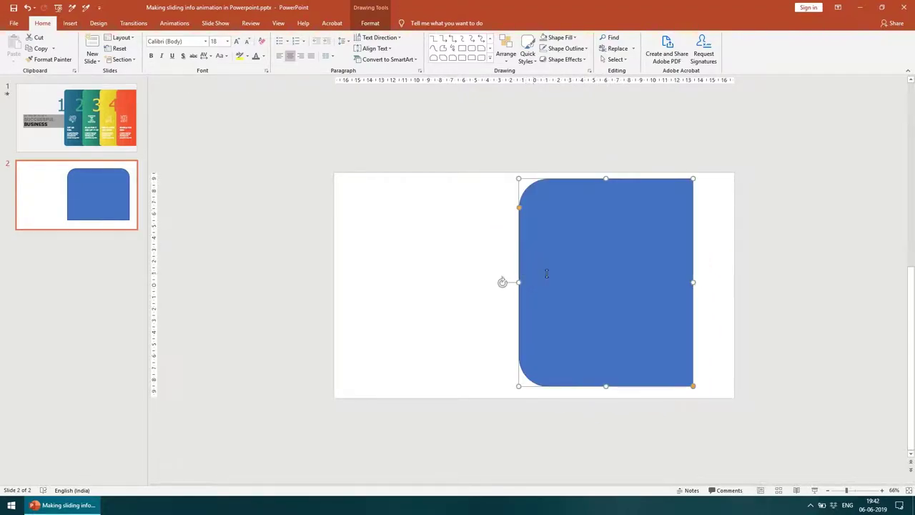
pyautogui.moveTo(620, 279); pyautogui.dragTo(633, 271)
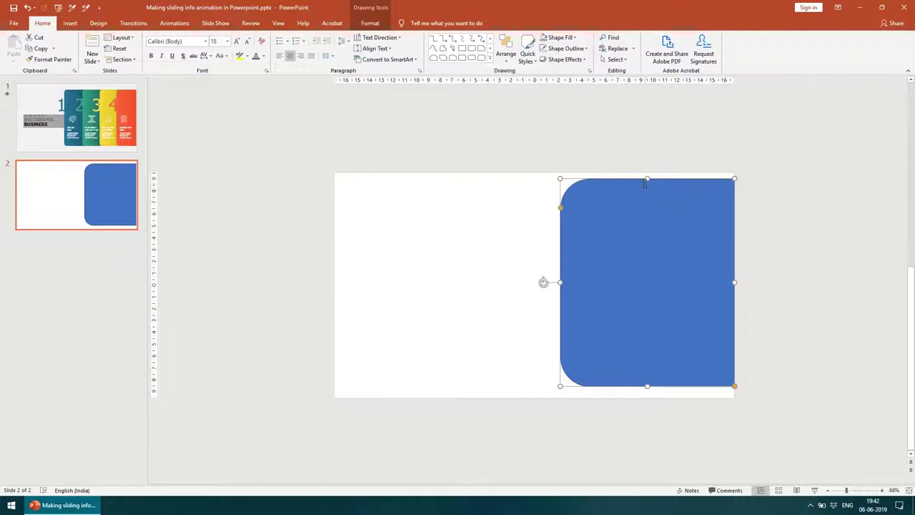
# - Try a shorter panel height, undo it, and widen the panel toward the left
pyautogui.moveTo(647, 178); pyautogui.dragTo(641, 235)
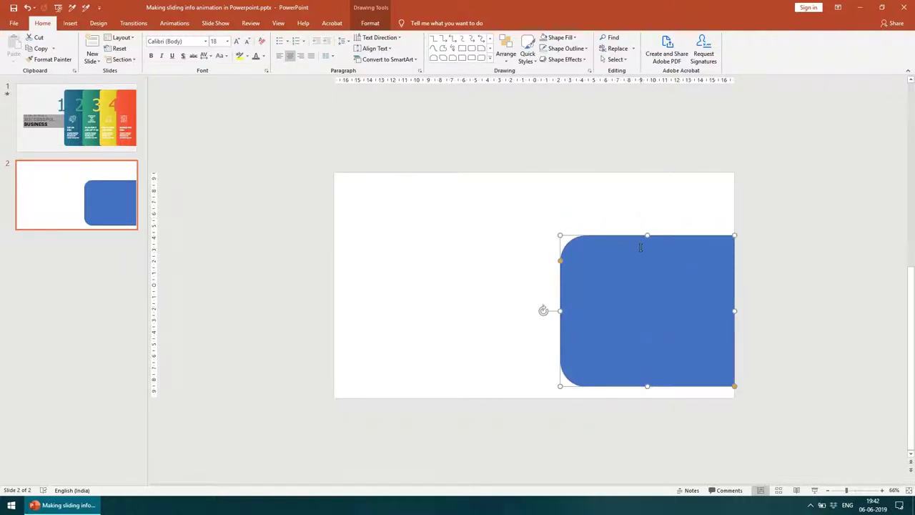
pyautogui.hotkey('ctrl', 'z')
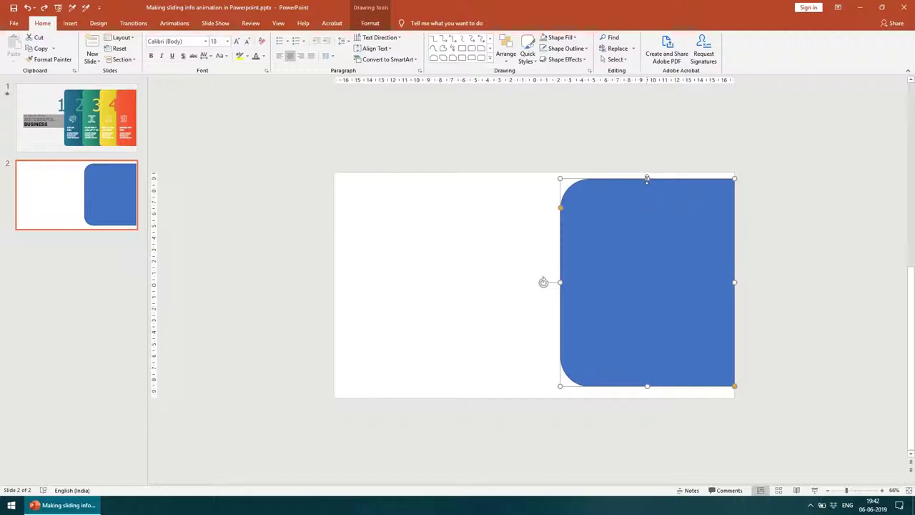
pyautogui.press('Escape')
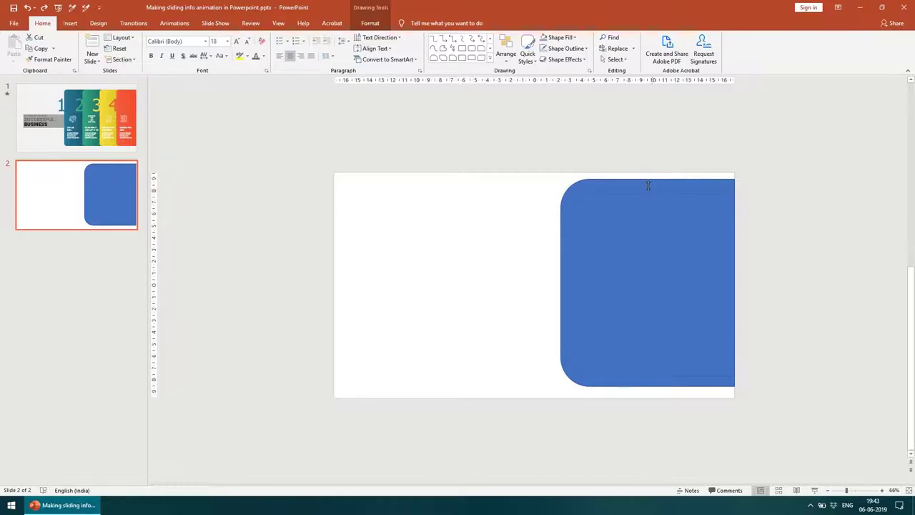
pyautogui.hotkey('ctrl', 'z')
pyautogui.press('Escape')
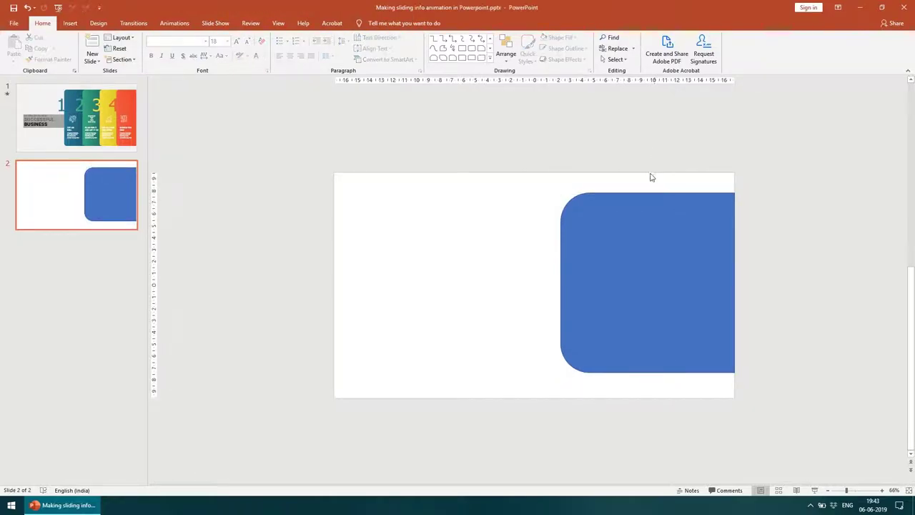
pyautogui.click(608, 260)
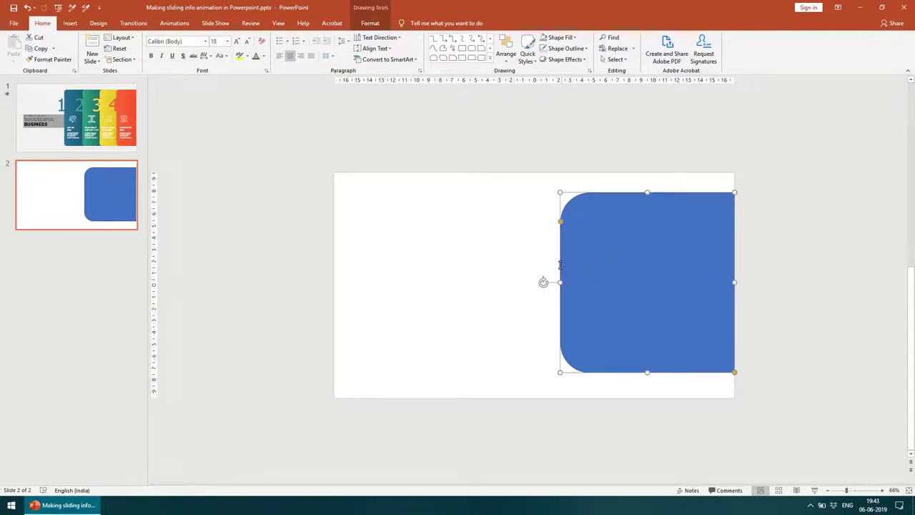
pyautogui.moveTo(560, 276); pyautogui.dragTo(495, 281)
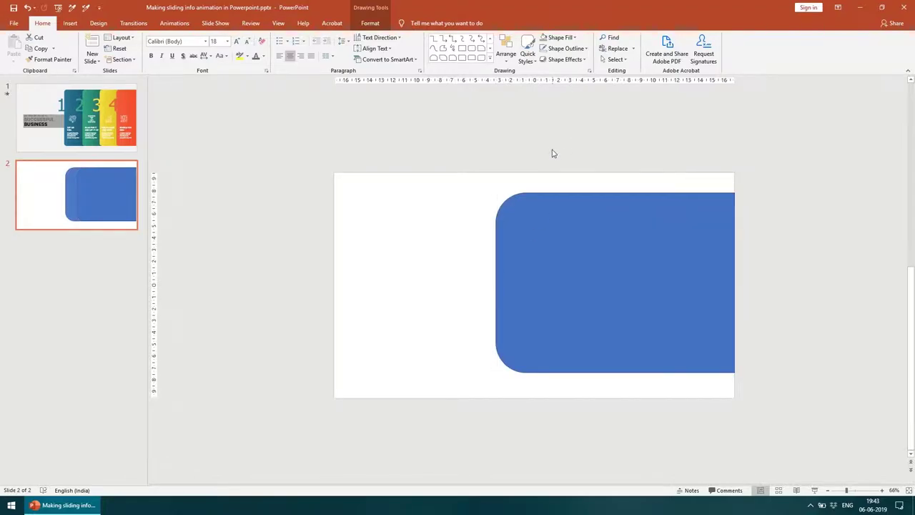
# - Compare with slide 1, then set the slide 2 panel to No Outline
pyautogui.click(552, 151)
pyautogui.click(101, 115)
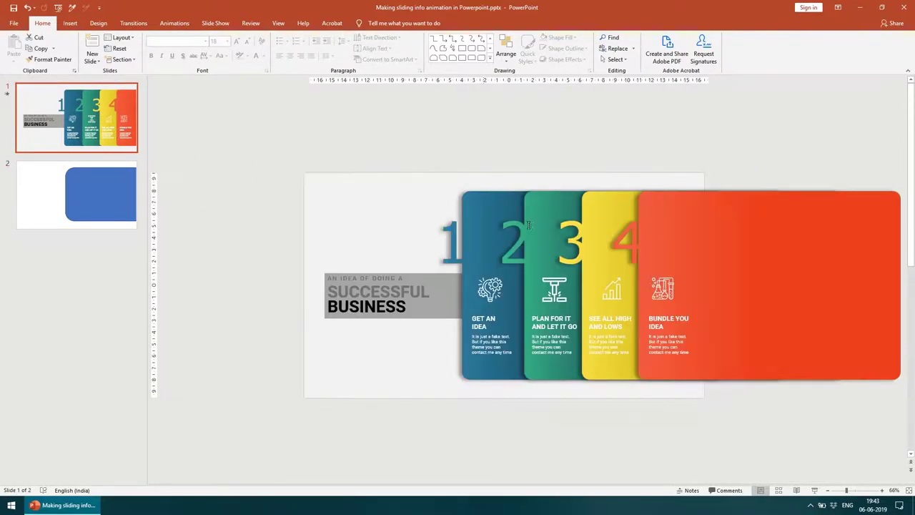
pyautogui.click(482, 211)
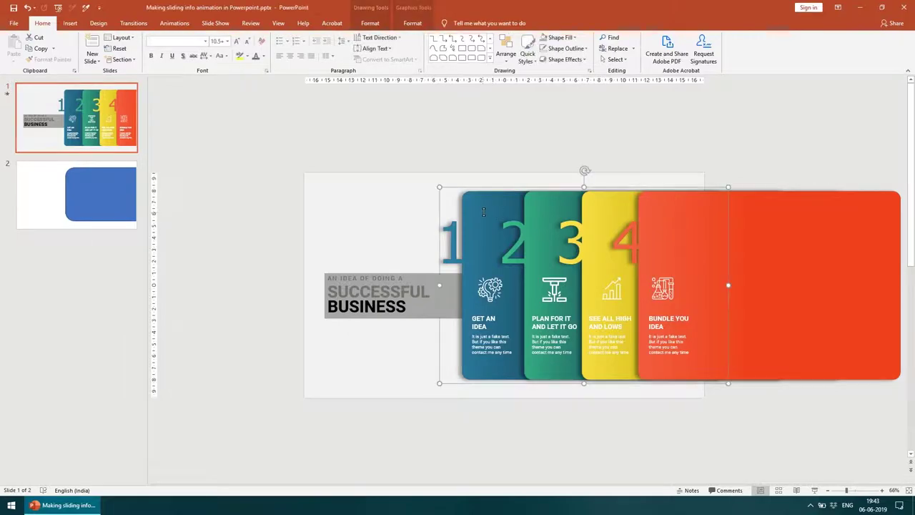
pyautogui.click(90, 197)
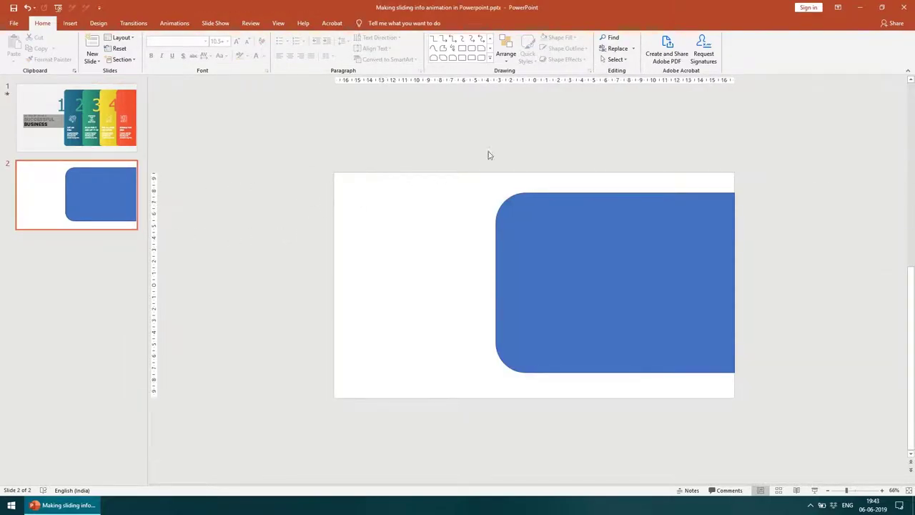
pyautogui.click(639, 242)
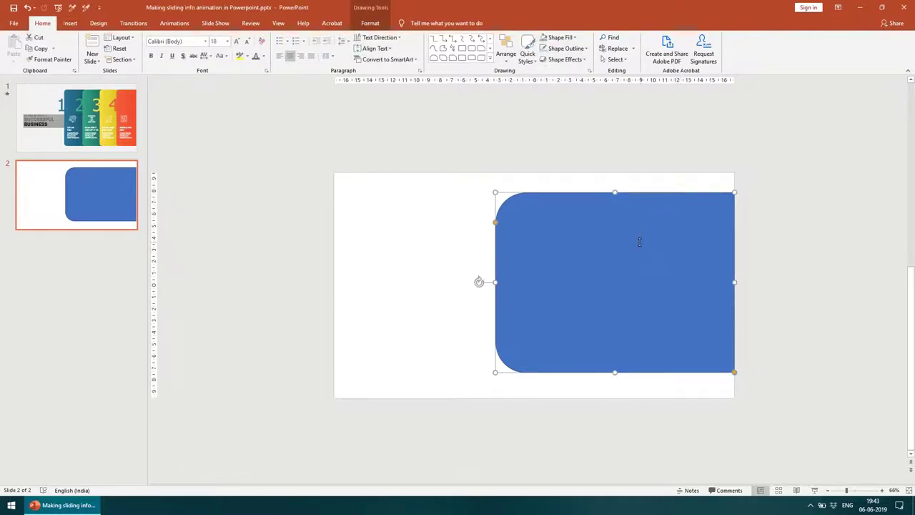
pyautogui.click(665, 155)
pyautogui.click(626, 212)
pyautogui.click(584, 48)
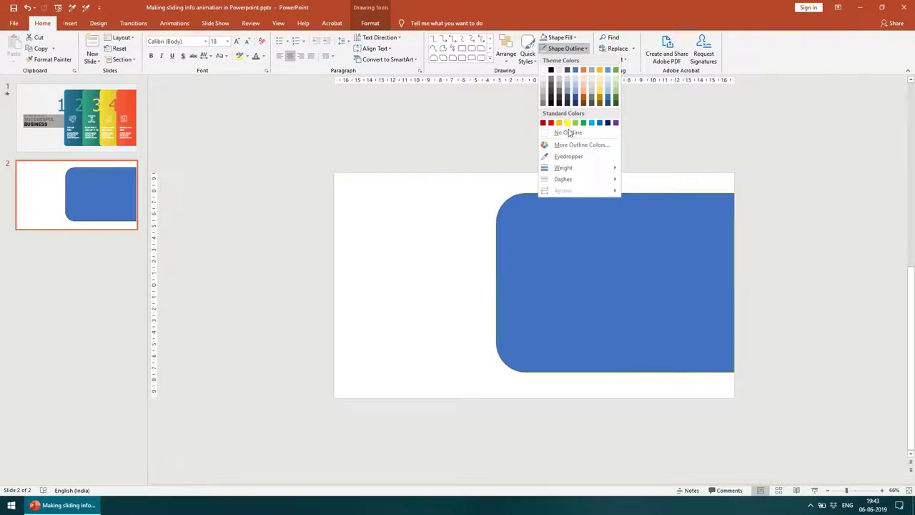
pyautogui.click(570, 133)
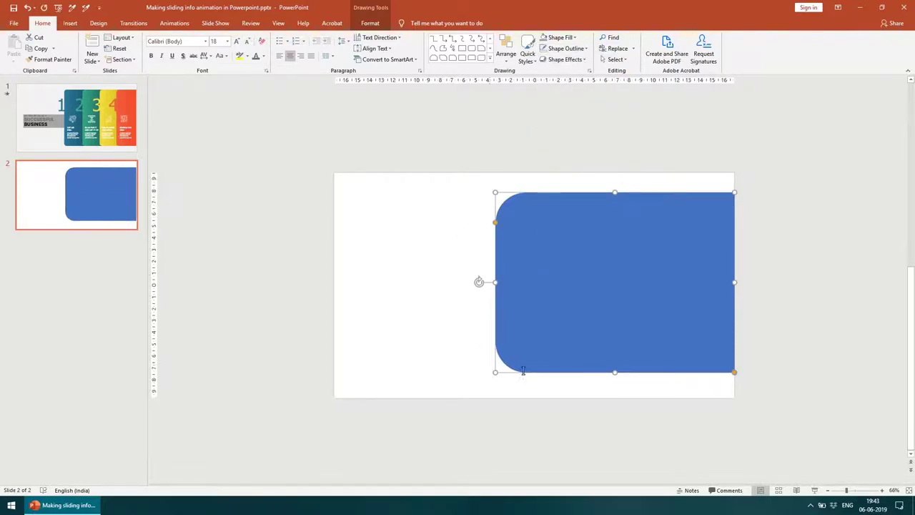
# - Fill the panel with a darker blue theme colour
pyautogui.click(559, 38)
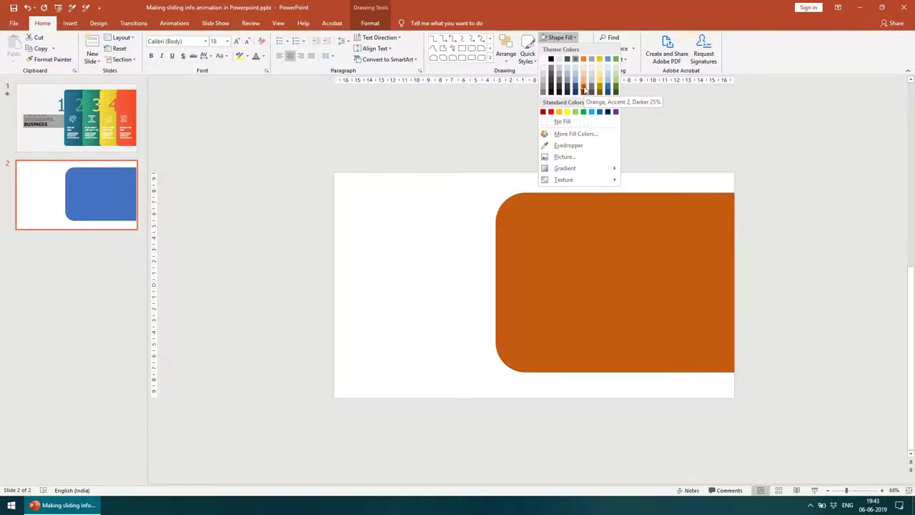
pyautogui.click(575, 88)
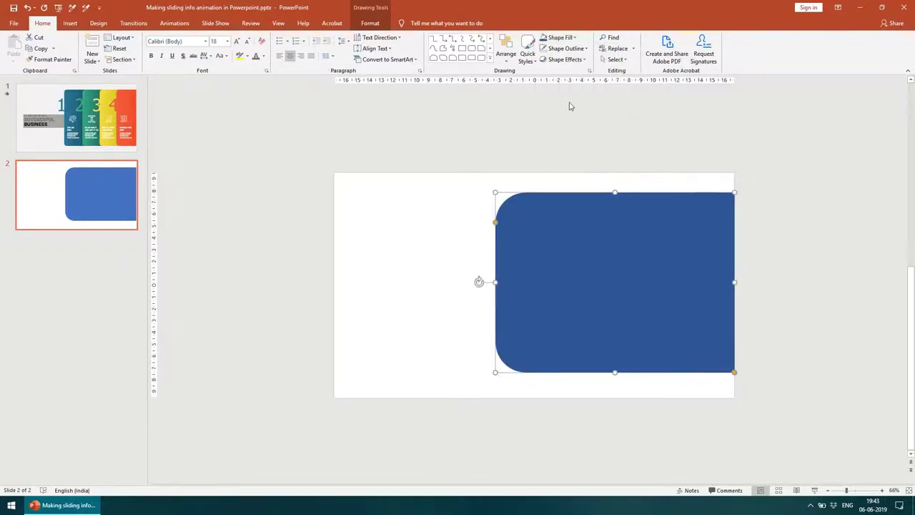
pyautogui.click(565, 116)
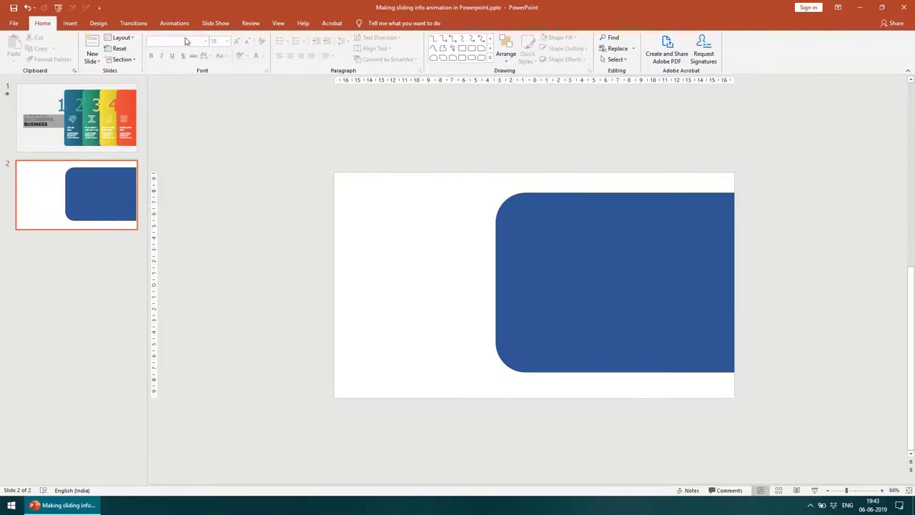
# - Draw a text box at the blue panel's corner and type the number 1
pyautogui.click(490, 60)
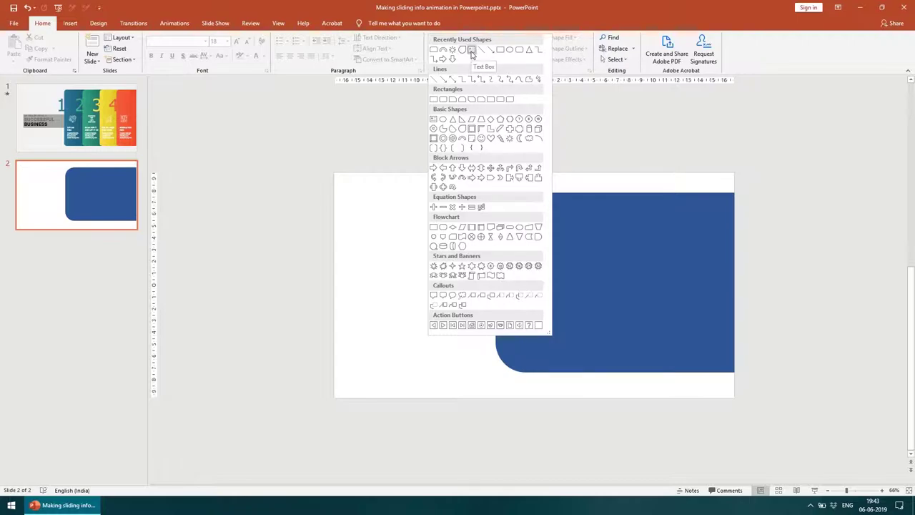
pyautogui.click(471, 51)
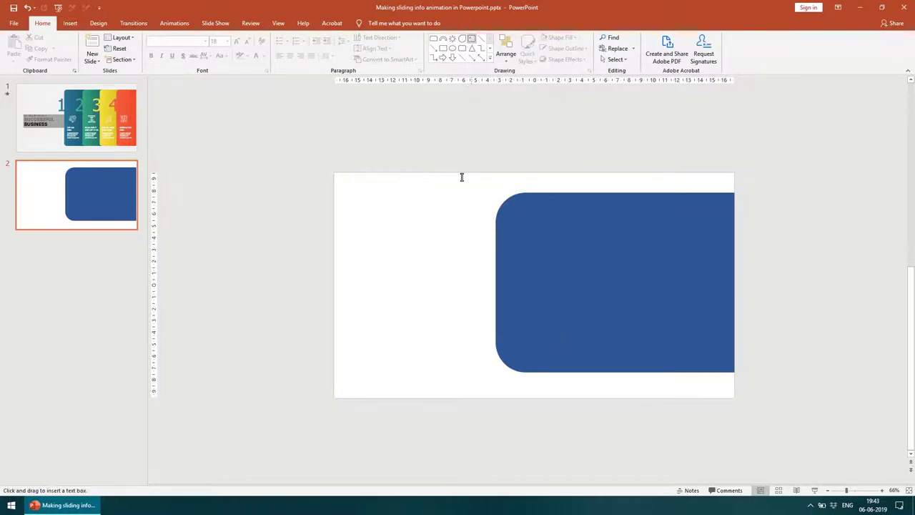
pyautogui.moveTo(461, 189); pyautogui.dragTo(524, 282)
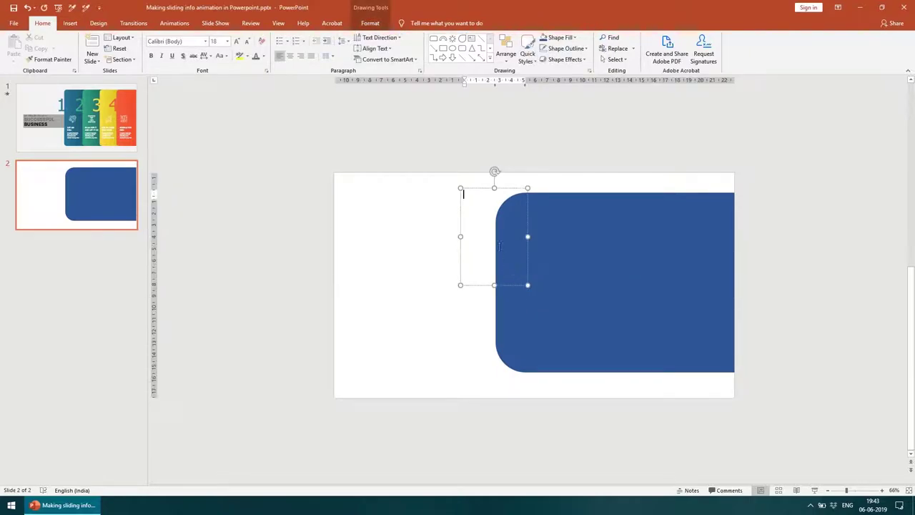
pyautogui.click(79, 128)
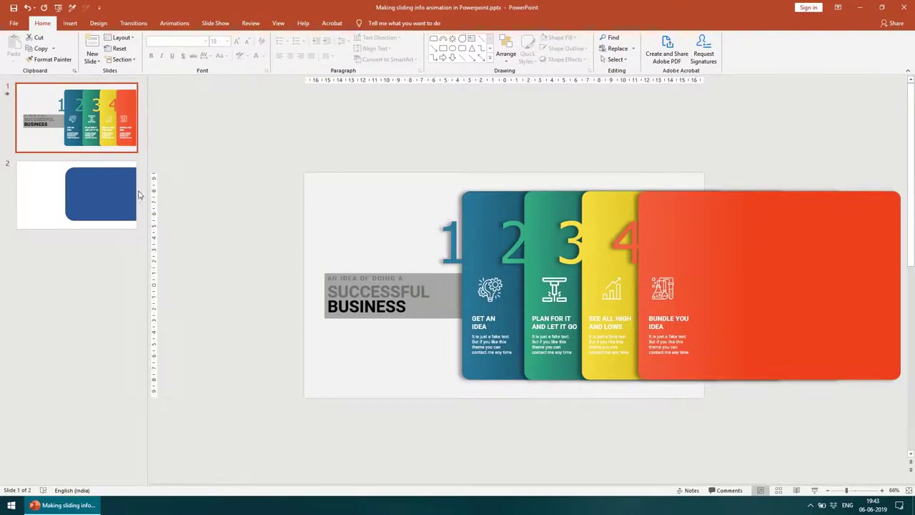
pyautogui.click(117, 179)
pyautogui.click(466, 199)
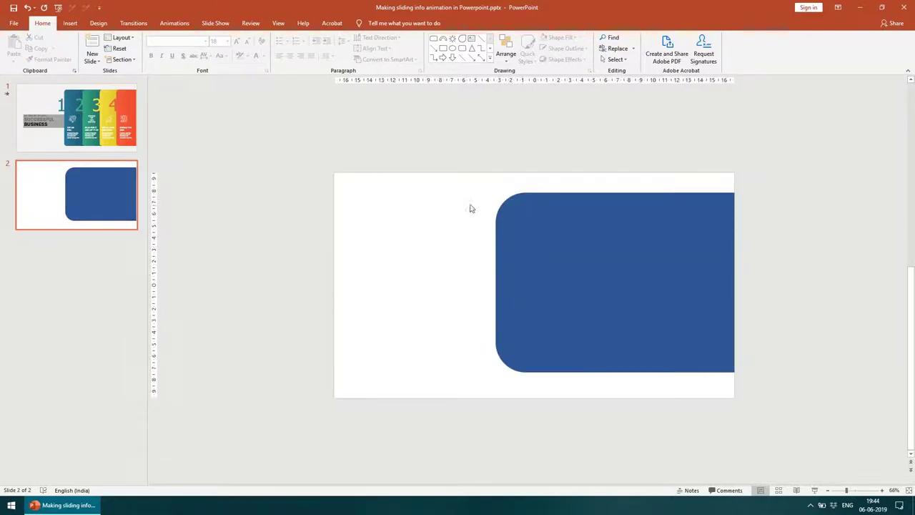
pyautogui.click(471, 39)
pyautogui.moveTo(446, 193); pyautogui.dragTo(537, 281)
pyautogui.write('1')
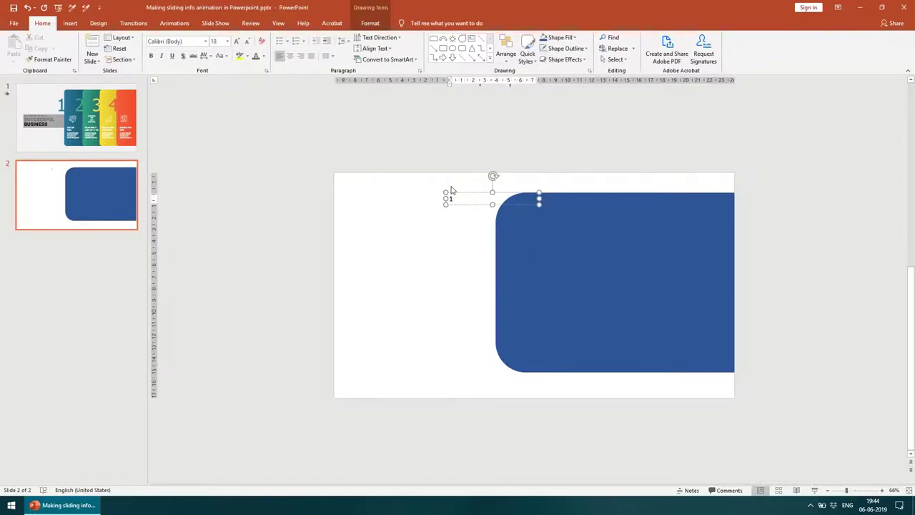
# - Format the 1 as Lato, size 100, bold
pyautogui.hotkey('ctrl', 'a')
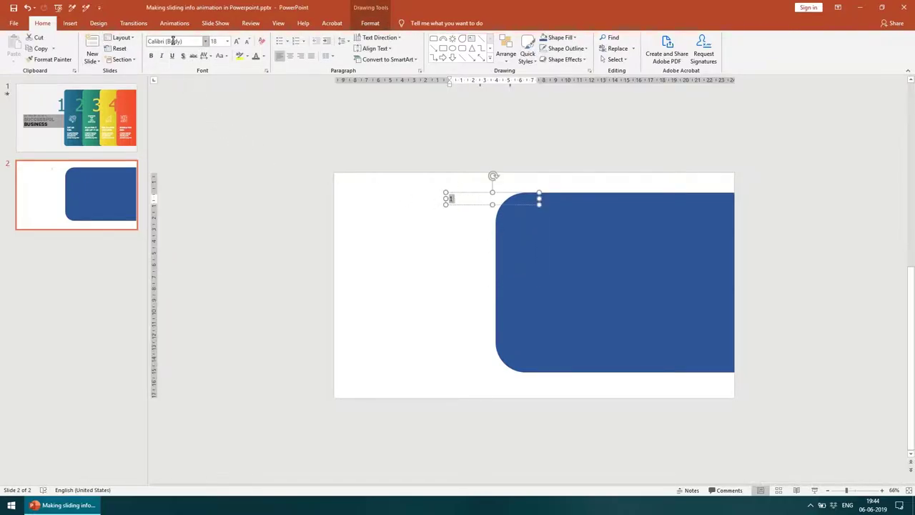
pyautogui.click(166, 41)
pyautogui.write('Lato')
pyautogui.press('Return')
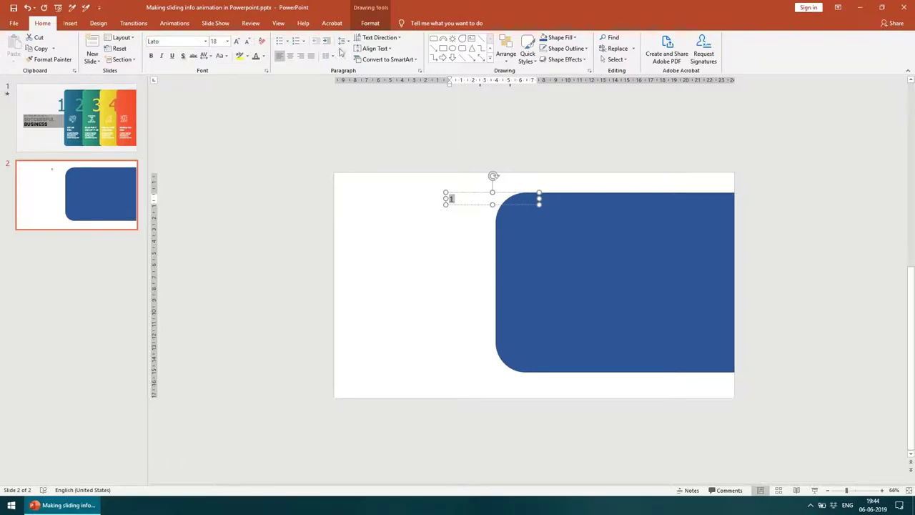
pyautogui.click(212, 42)
pyautogui.write('100')
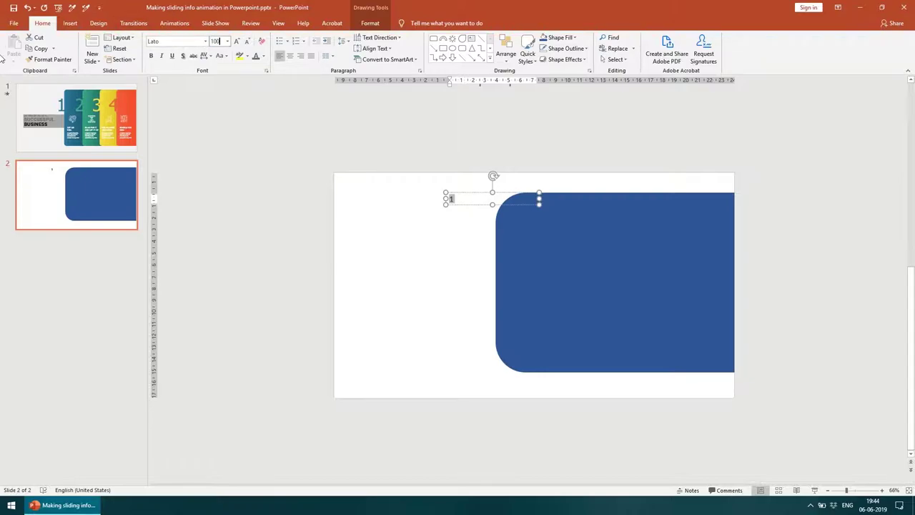
pyautogui.press('Return')
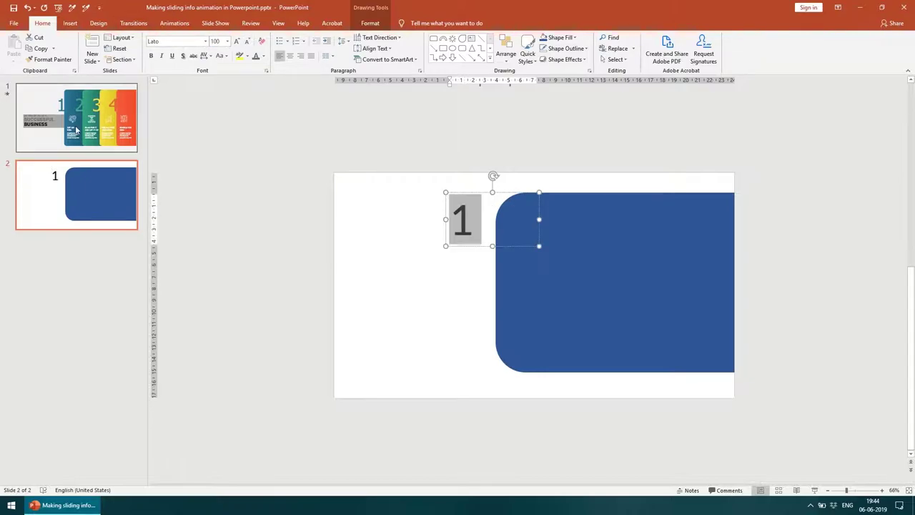
pyautogui.click(151, 55)
# - Move the 1 against the panel's upper-left edge, then select both the panel and the number
pyautogui.click(129, 140)
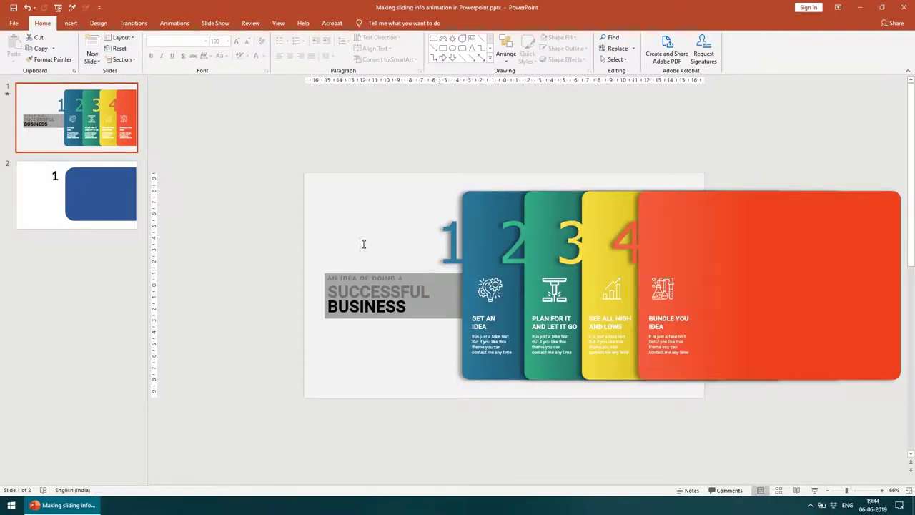
pyautogui.click(98, 193)
pyautogui.click(458, 217)
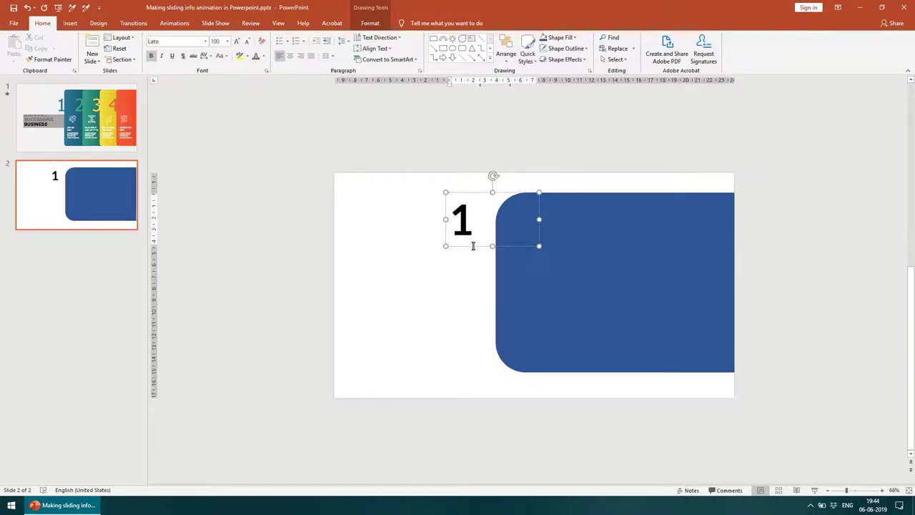
pyautogui.moveTo(471, 248); pyautogui.dragTo(498, 252)
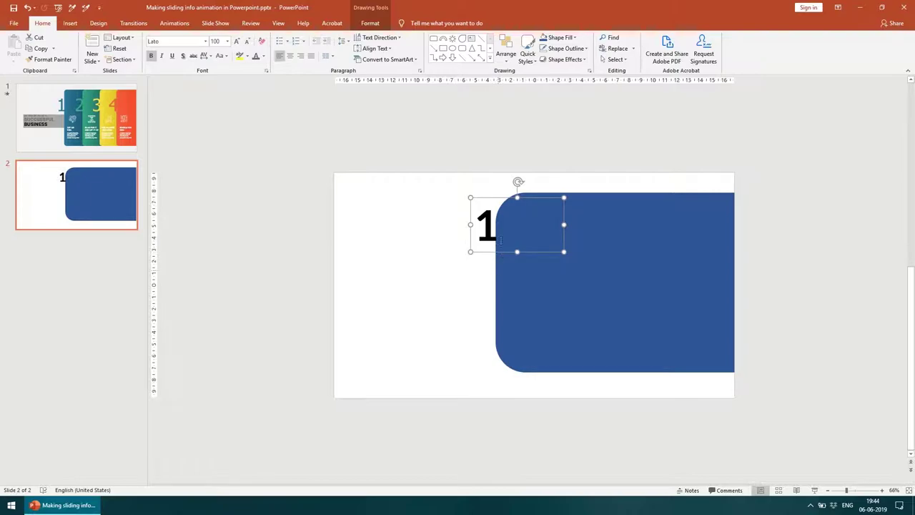
pyautogui.scroll(1, 501, 241)
pyautogui.scroll(3, 501, 241)
pyautogui.scroll(3, 465, 285)
pyautogui.scroll(1, 435, 325)
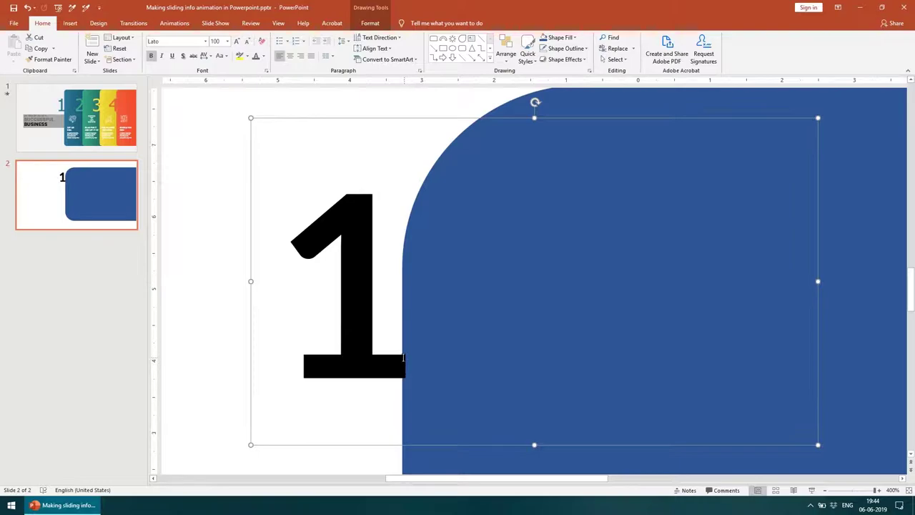
pyautogui.scroll(-1, 401, 358)
pyautogui.scroll(-2, 546, 171)
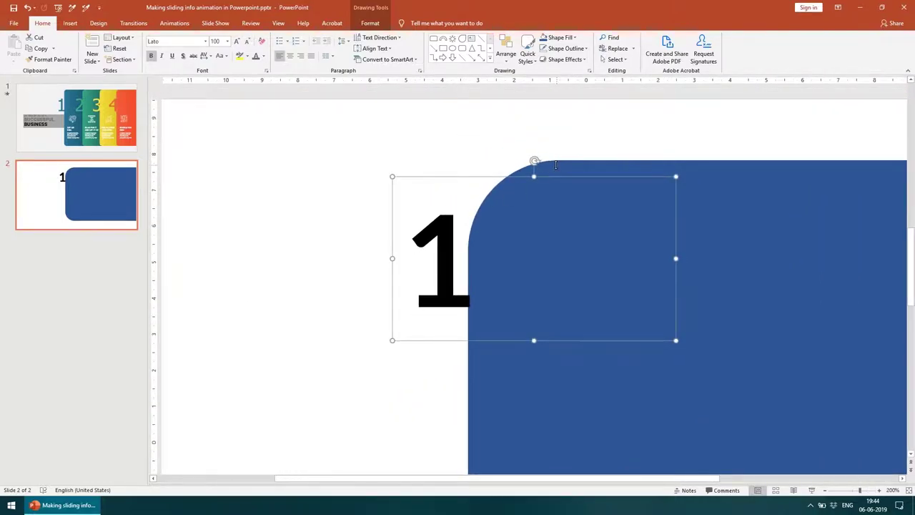
pyautogui.click(556, 165)
pyautogui.keyDown('shift'); pyautogui.click(437, 242); pyautogui.keyUp('shift')
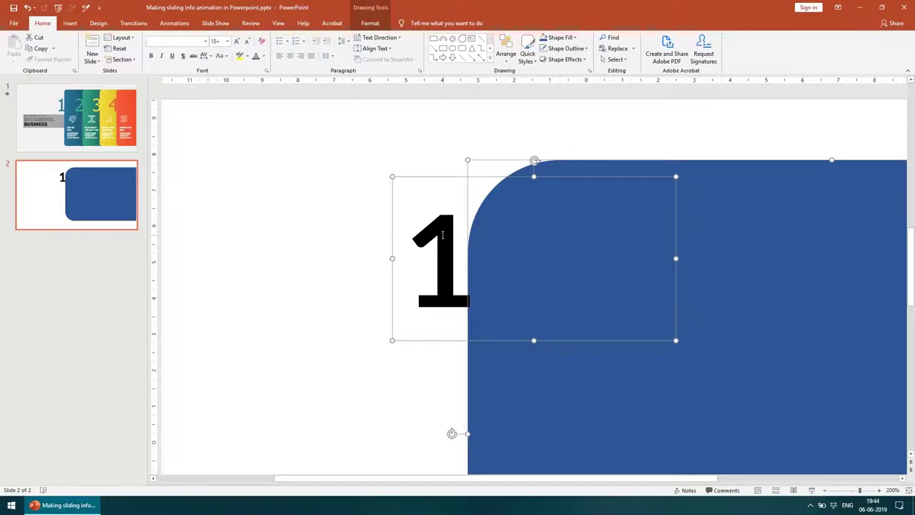
pyautogui.scroll(-3, 452, 223)
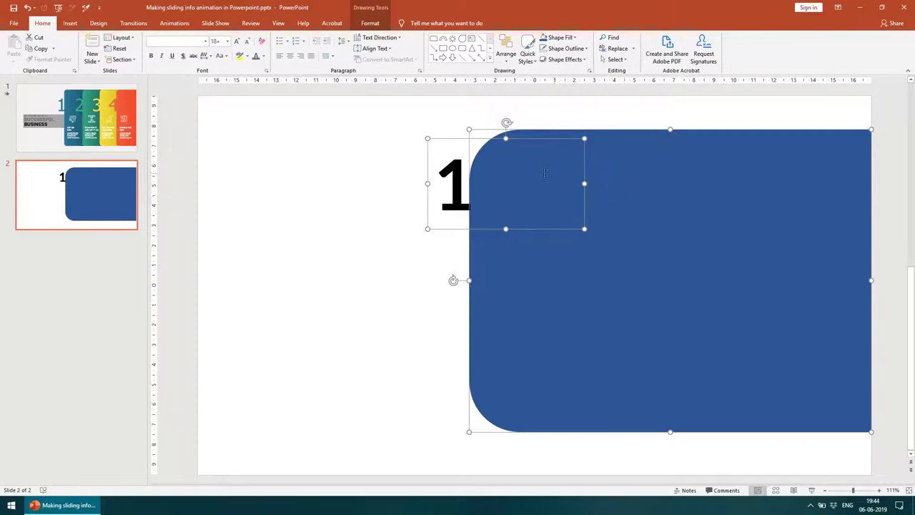
# - Duplicate slide 2 as slide 3 and select its number 1 text box
pyautogui.rightClick(75, 205)
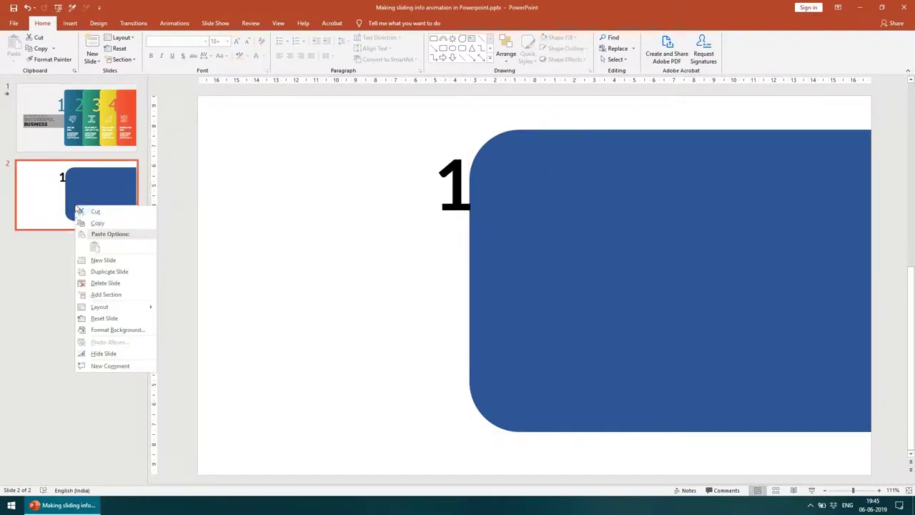
pyautogui.click(110, 272)
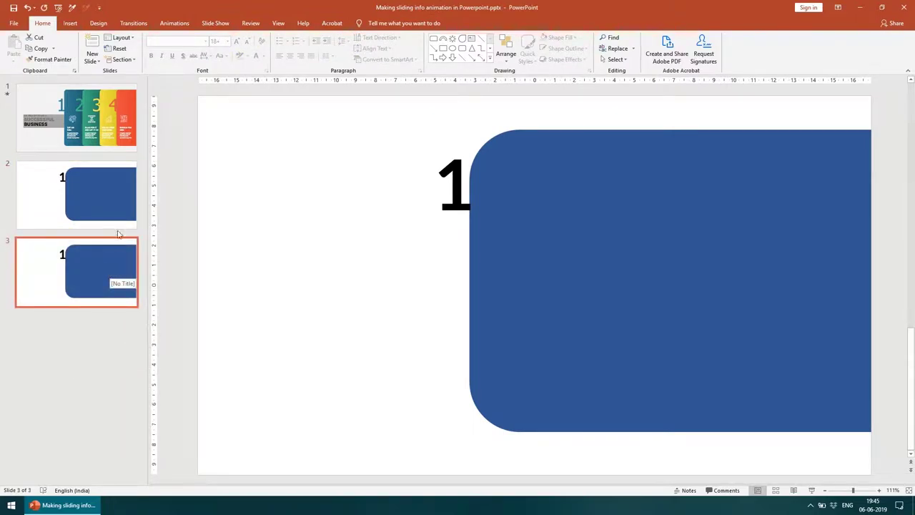
pyautogui.click(103, 296)
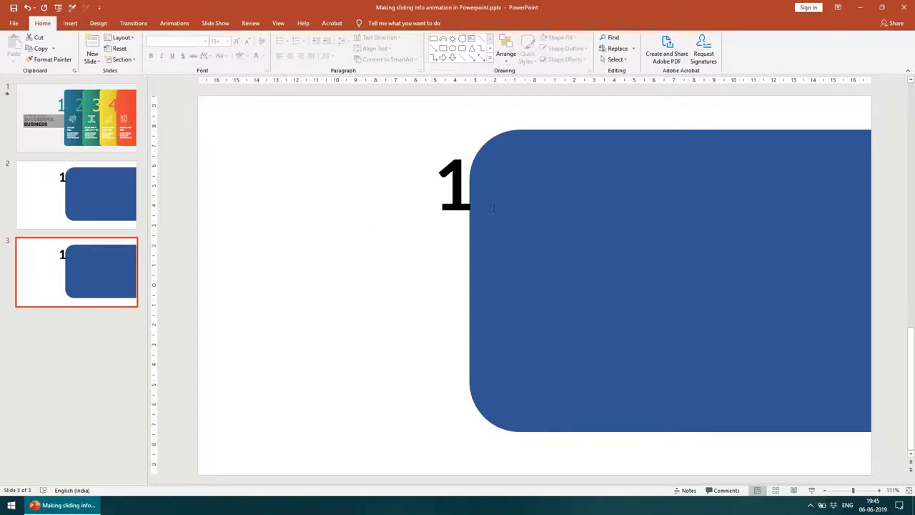
pyautogui.click(531, 200)
pyautogui.keyDown('shift'); pyautogui.click(638, 205); pyautogui.keyUp('shift')
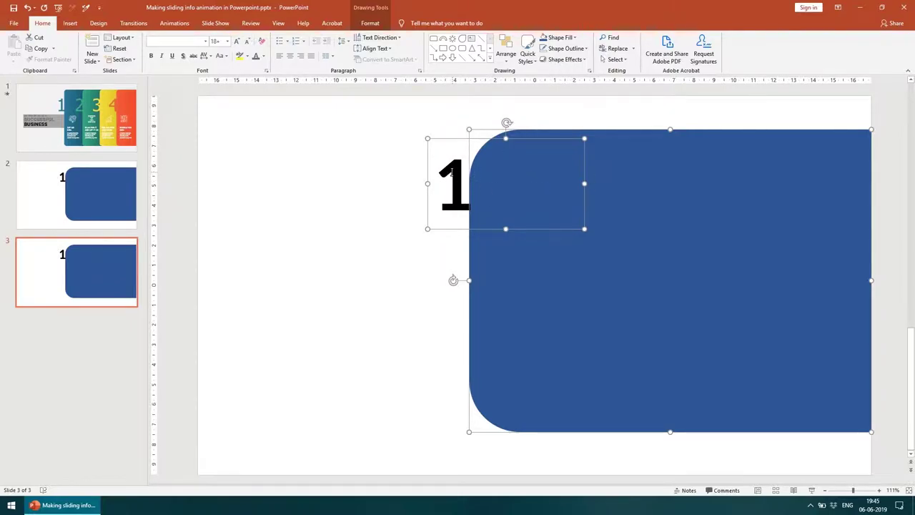
pyautogui.press('Escape')
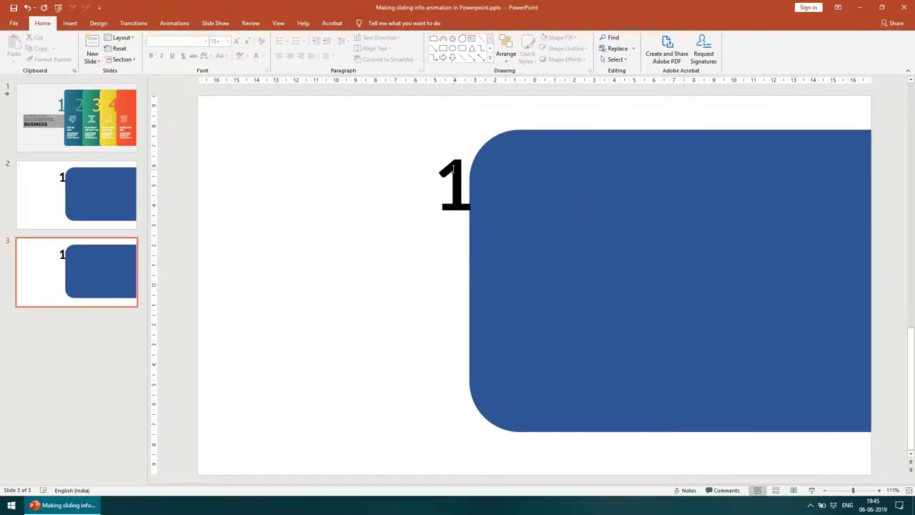
pyautogui.click(453, 169)
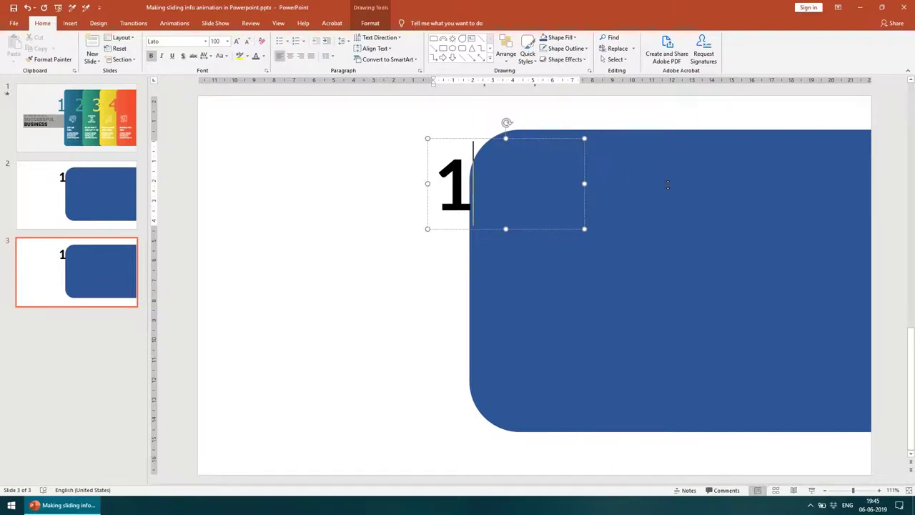
# - Union the number 1 and the blue panel on slide 3 into one shape and nudge it into place
pyautogui.keyDown('shift'); pyautogui.click(668, 185); pyautogui.keyUp('shift')
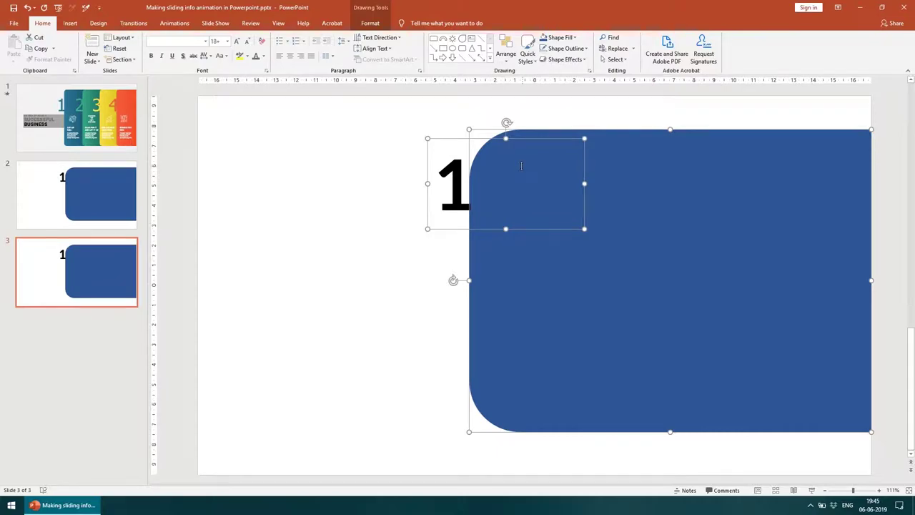
pyautogui.click(370, 24)
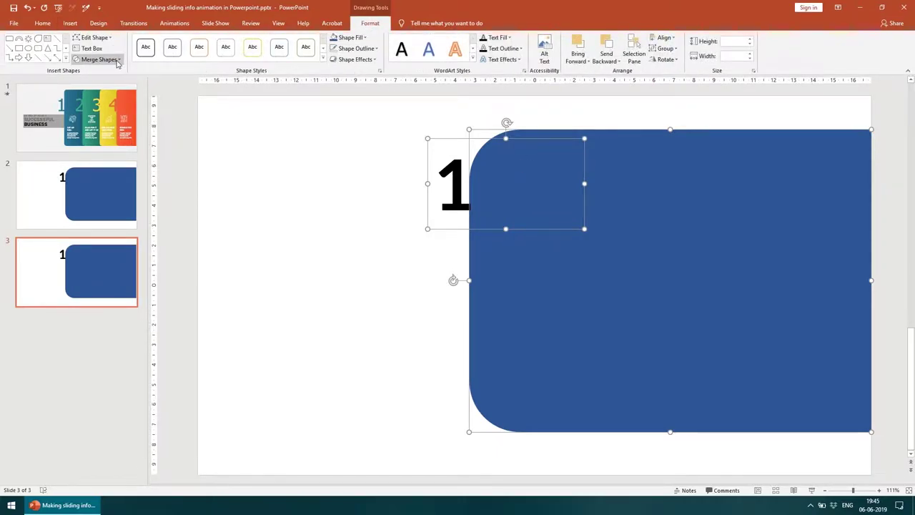
pyautogui.click(117, 60)
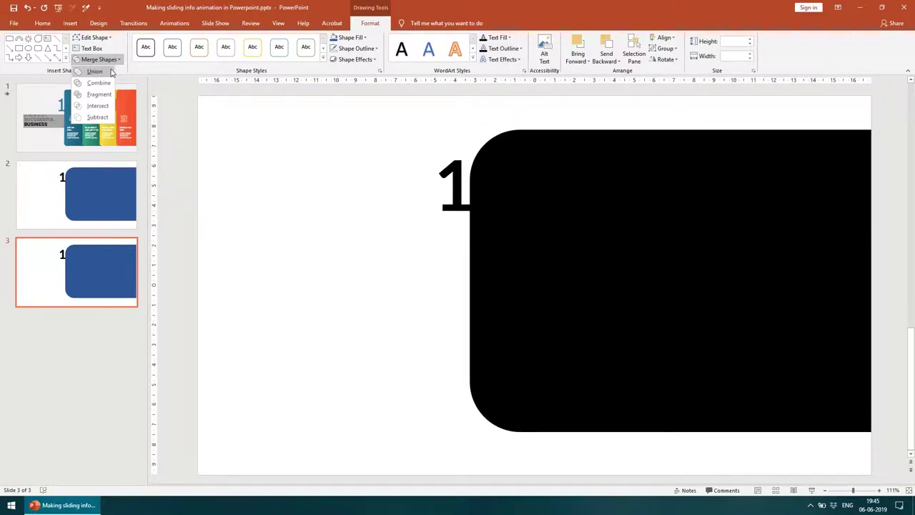
pyautogui.click(94, 71)
pyautogui.click(313, 178)
pyautogui.click(501, 209)
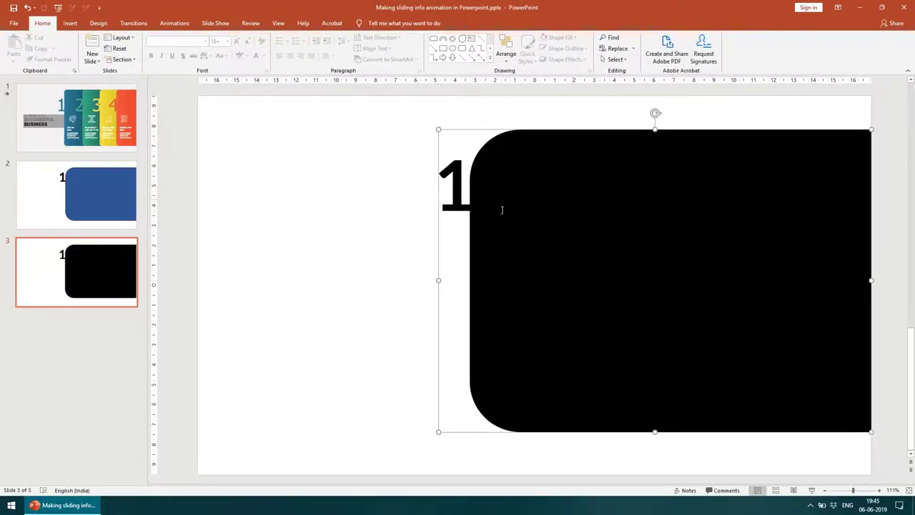
pyautogui.moveTo(501, 210); pyautogui.dragTo(569, 204)
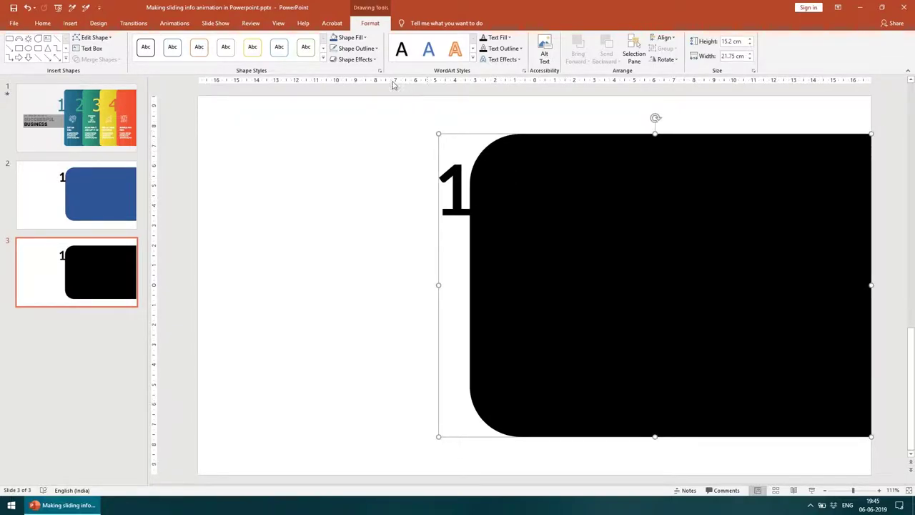
# - Fill the merged number-1 panel with blue
pyautogui.click(350, 37)
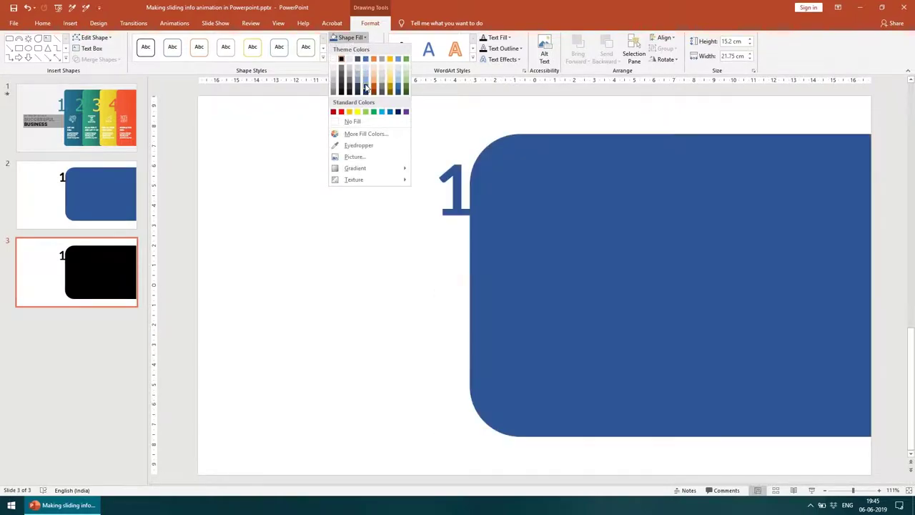
pyautogui.click(364, 87)
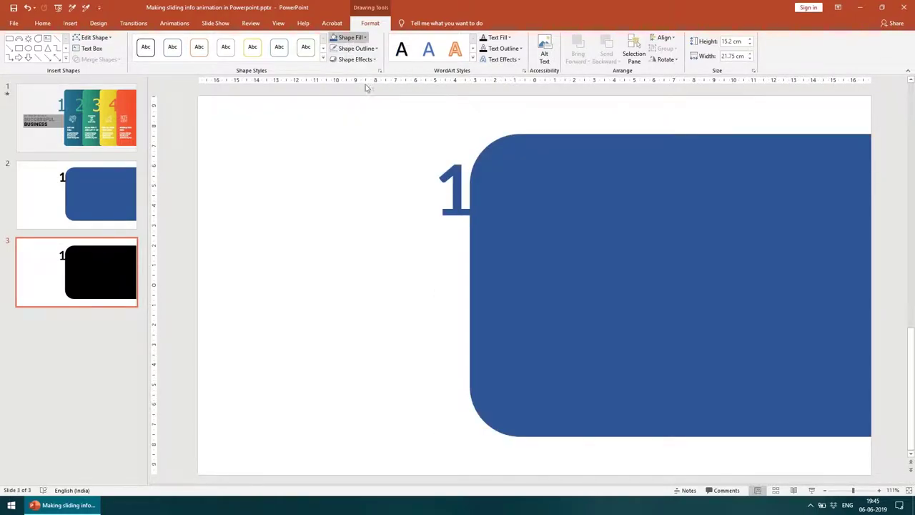
pyautogui.click(380, 195)
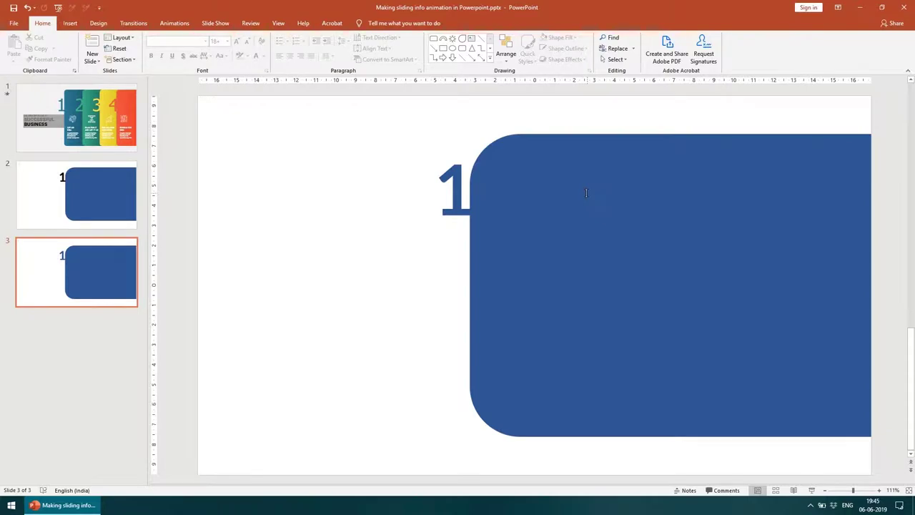
pyautogui.click(586, 193)
pyautogui.click(365, 223)
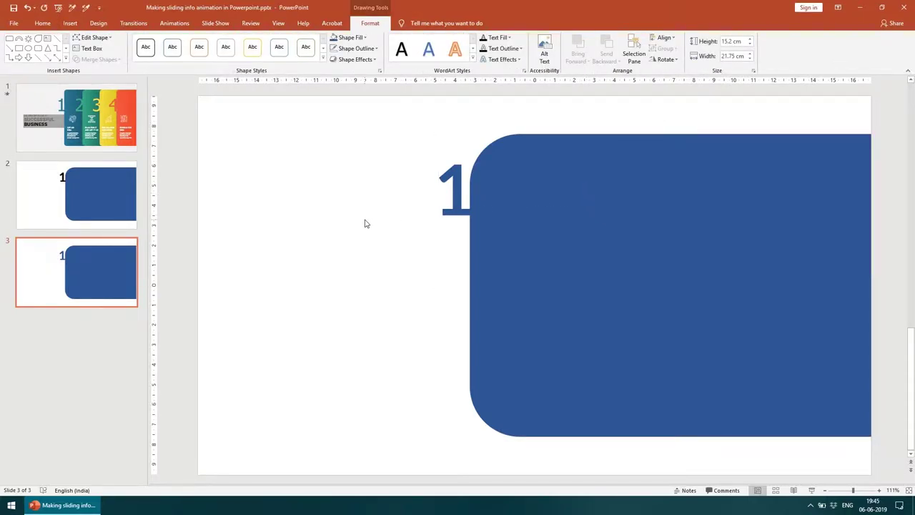
# - On slide 2, replace the number 1 with 2
pyautogui.click(115, 127)
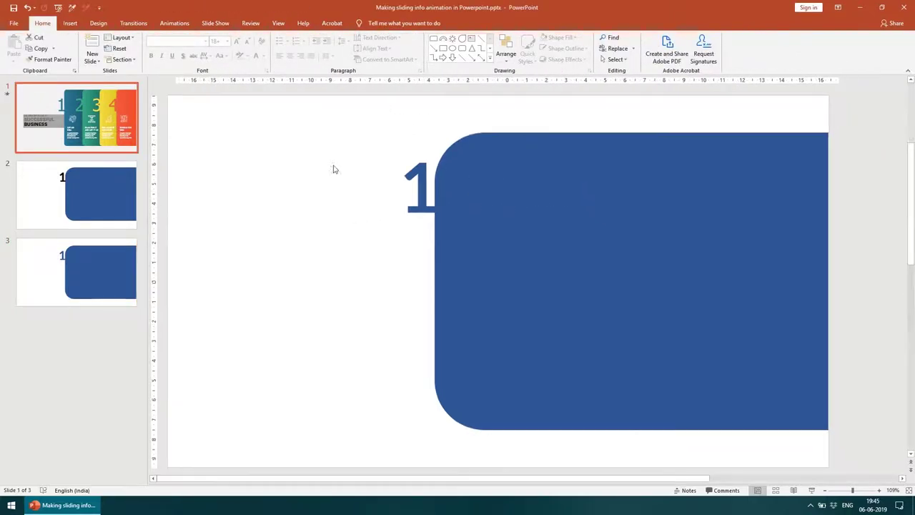
pyautogui.press('Down')
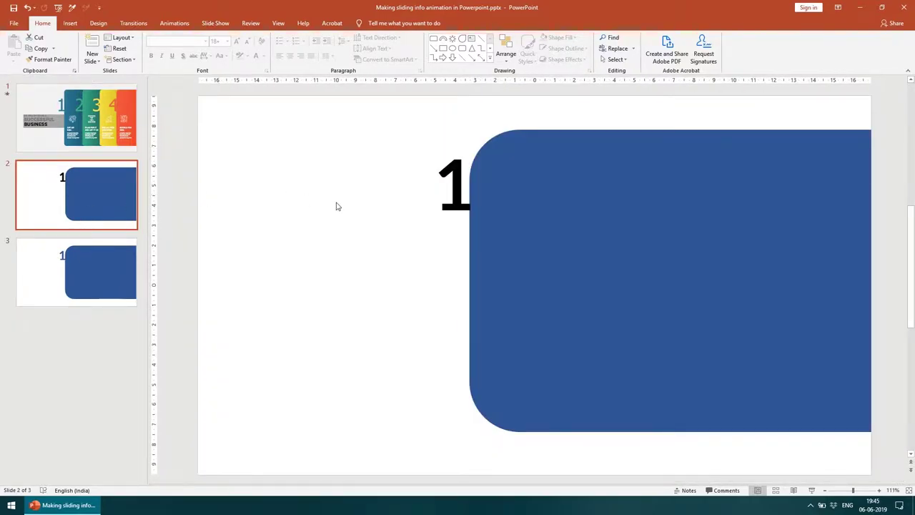
pyautogui.click(458, 190)
pyautogui.doubleClick(452, 183)
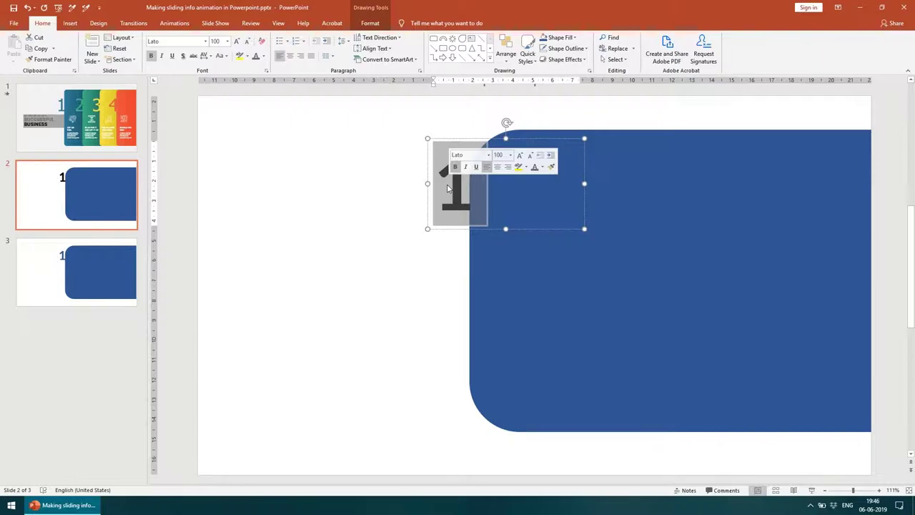
pyautogui.write('2')
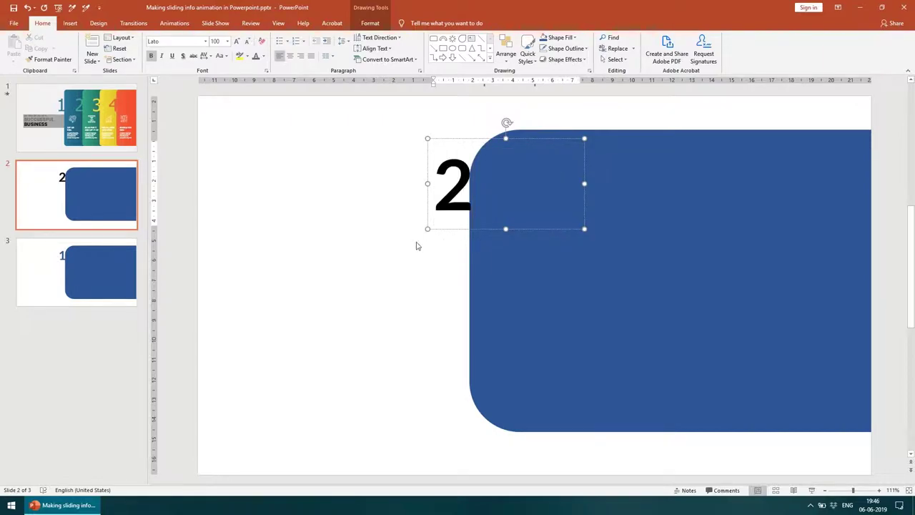
pyautogui.click(417, 246)
pyautogui.click(648, 235)
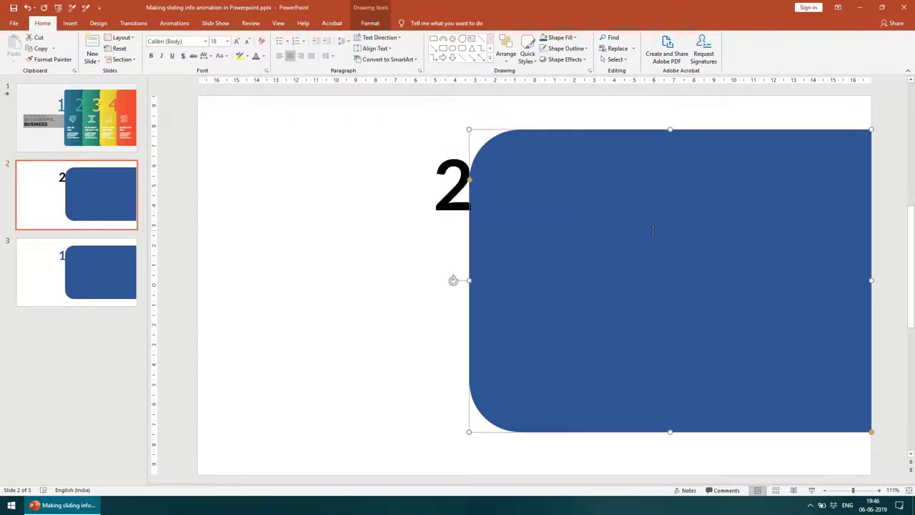
# - Compare slide 2 against slides 3 and 1 while checking the number 2 text box
pyautogui.click(117, 259)
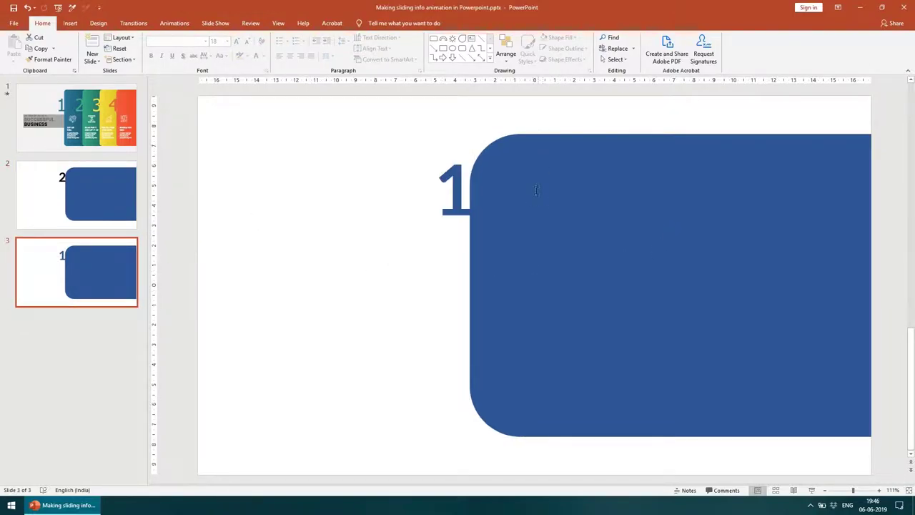
pyautogui.click(93, 196)
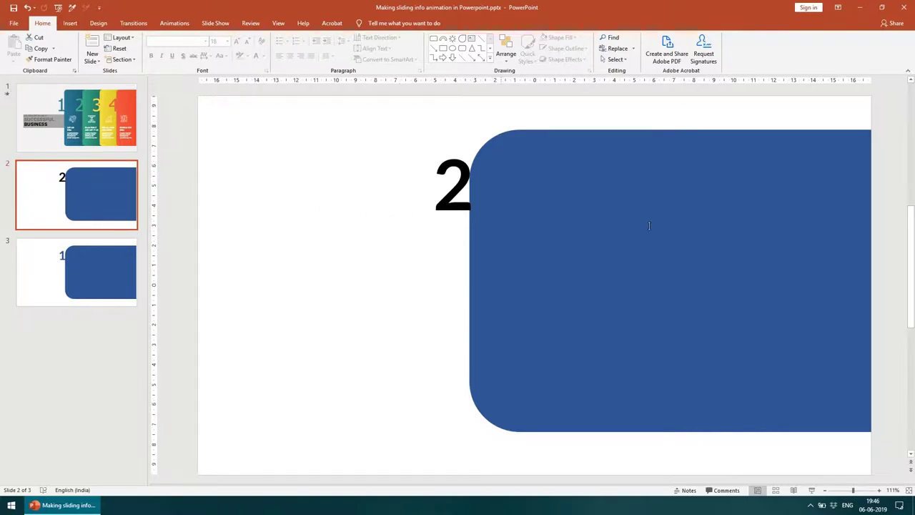
pyautogui.click(465, 174)
pyautogui.doubleClick(457, 176)
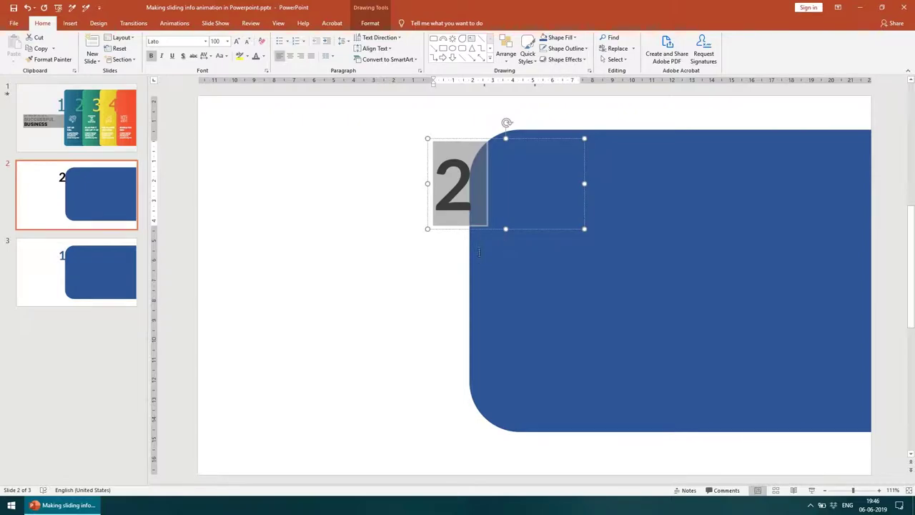
pyautogui.click(87, 108)
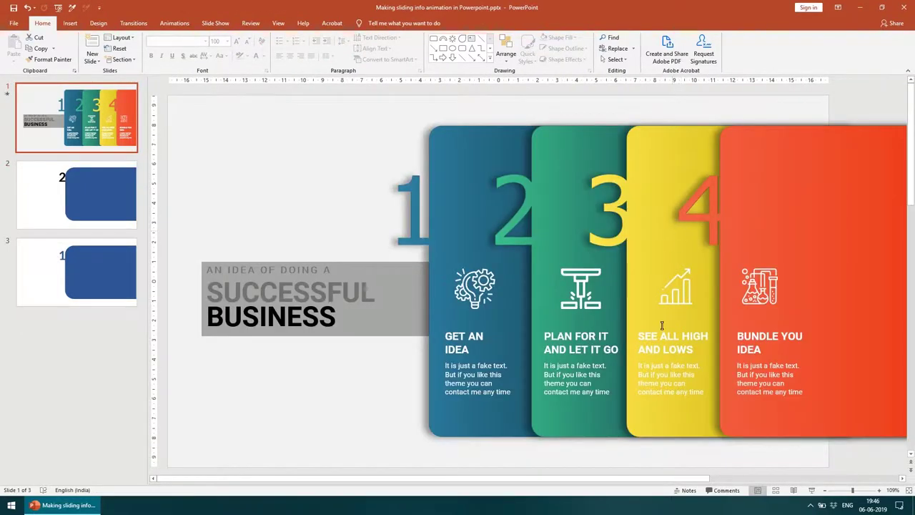
pyautogui.click(134, 206)
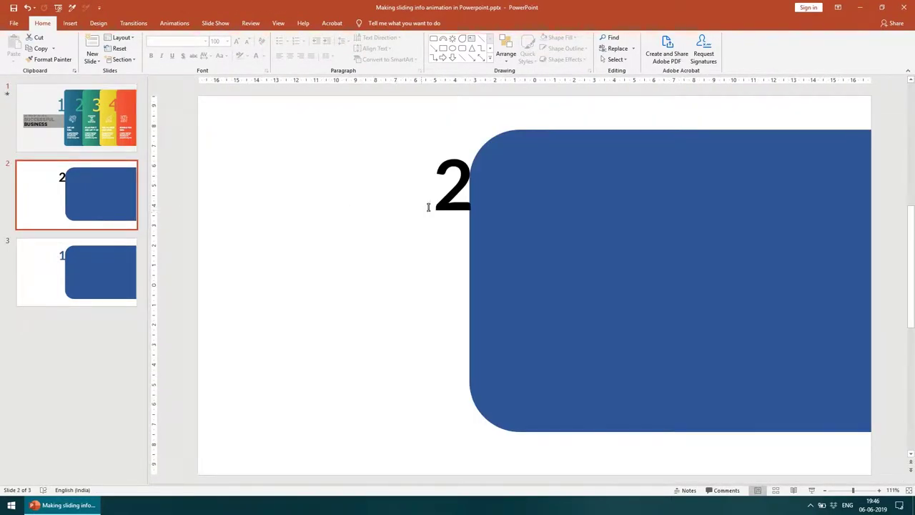
pyautogui.click(455, 203)
pyautogui.click(513, 198)
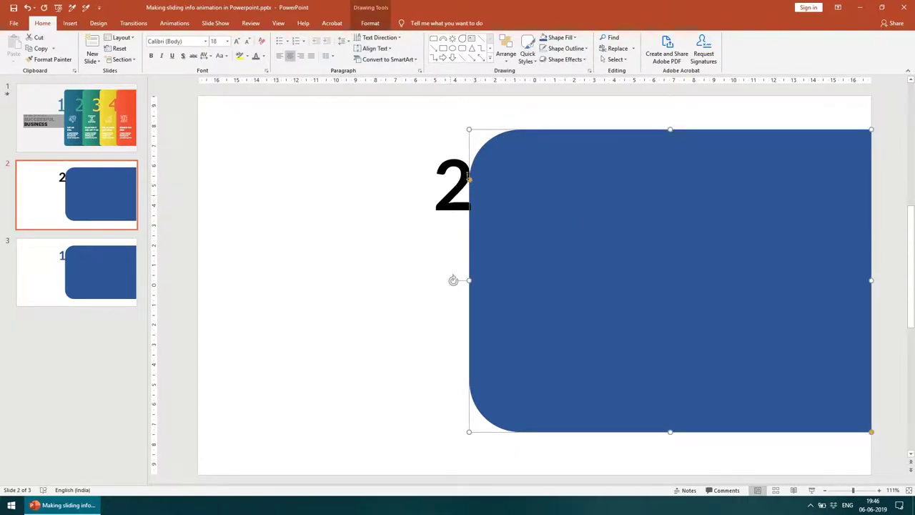
pyautogui.click(452, 177)
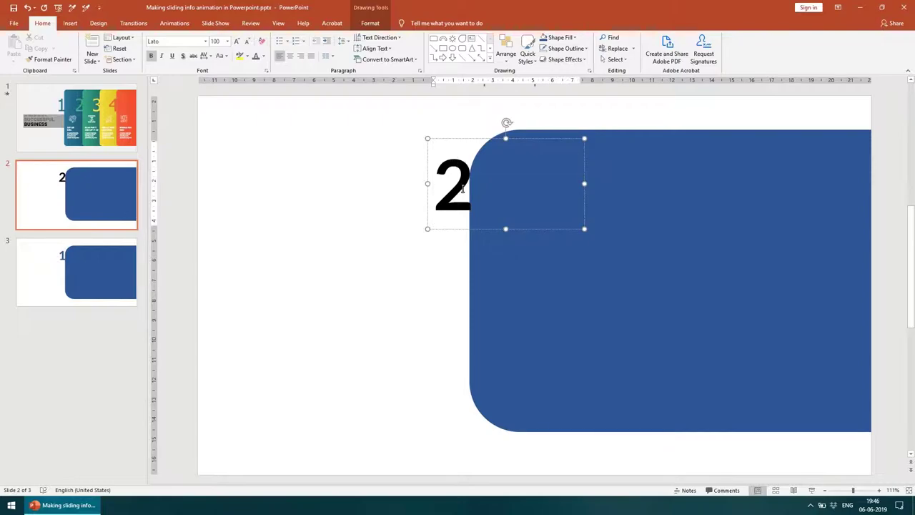
pyautogui.keyDown('ctrl'); pyautogui.scroll(2, 461, 146); pyautogui.keyUp('ctrl')
pyautogui.keyDown('ctrl'); pyautogui.scroll(4, 472, 171); pyautogui.keyUp('ctrl')
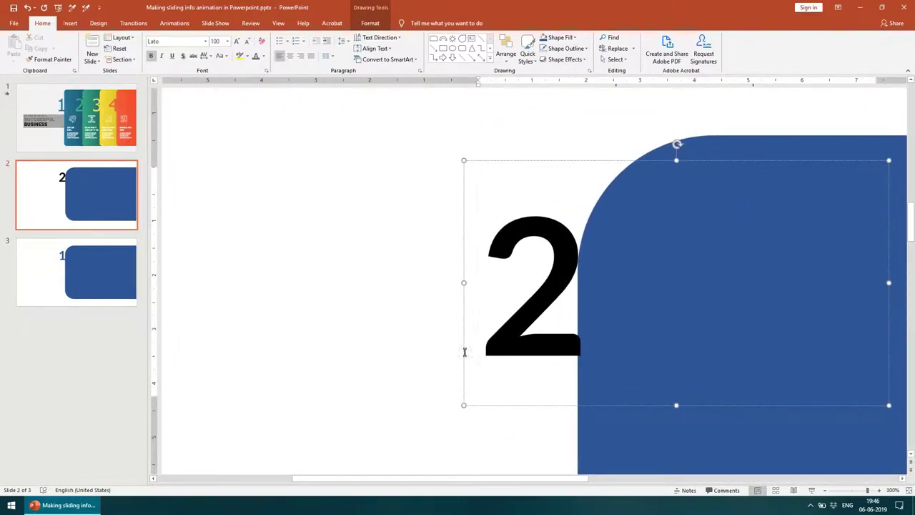
# - Select the number 2 text box together with the blue panel
pyautogui.click(439, 329)
pyautogui.keyDown('ctrl'); pyautogui.scroll(-5, 451, 310); pyautogui.keyUp('ctrl')
pyautogui.keyDown('ctrl'); pyautogui.scroll(-5, 451, 311); pyautogui.keyUp('ctrl')
pyautogui.keyDown('ctrl'); pyautogui.scroll(-2, 451, 310); pyautogui.keyUp('ctrl')
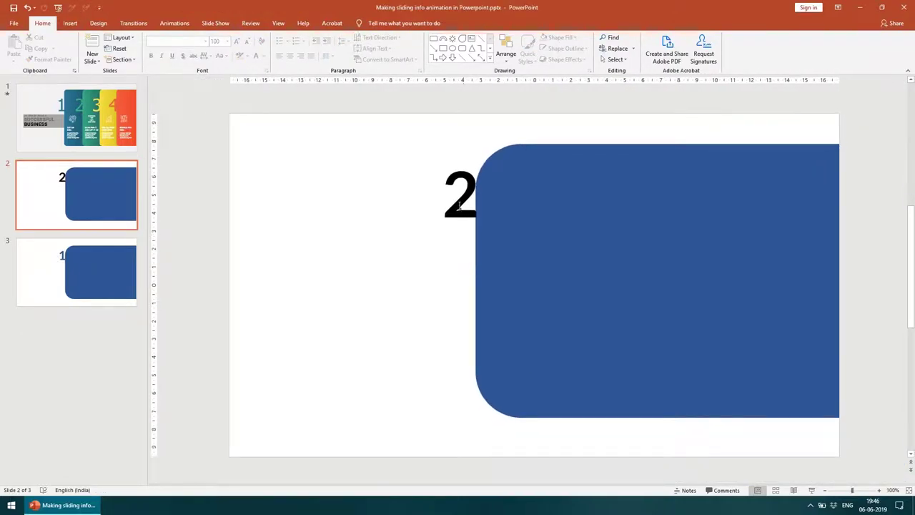
pyautogui.click(506, 186)
pyautogui.keyDown('shift'); pyautogui.click(639, 203); pyautogui.keyUp('shift')
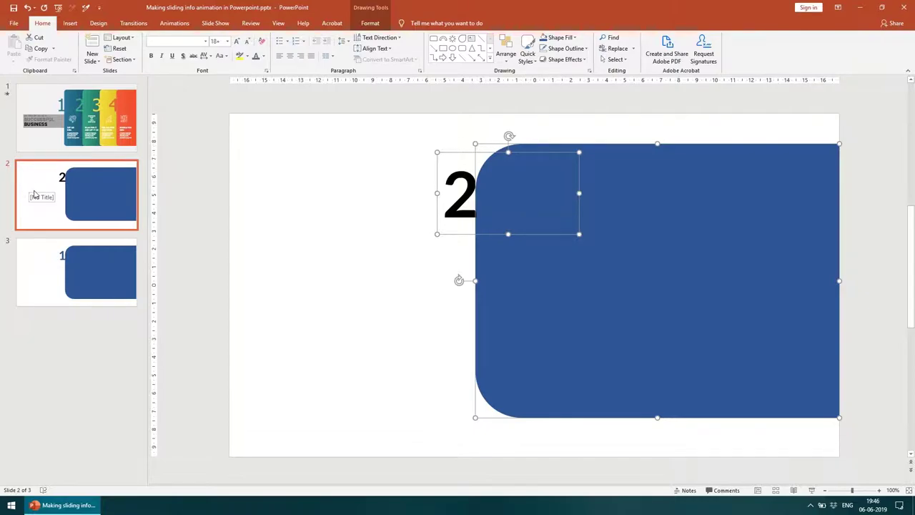
# - Paste the 2 and its panel onto slide 3, union them, and slide it right over panel 1
pyautogui.hotkey('ctrl', 'c')
pyautogui.click(41, 270)
pyautogui.hotkey('ctrl', 'v')
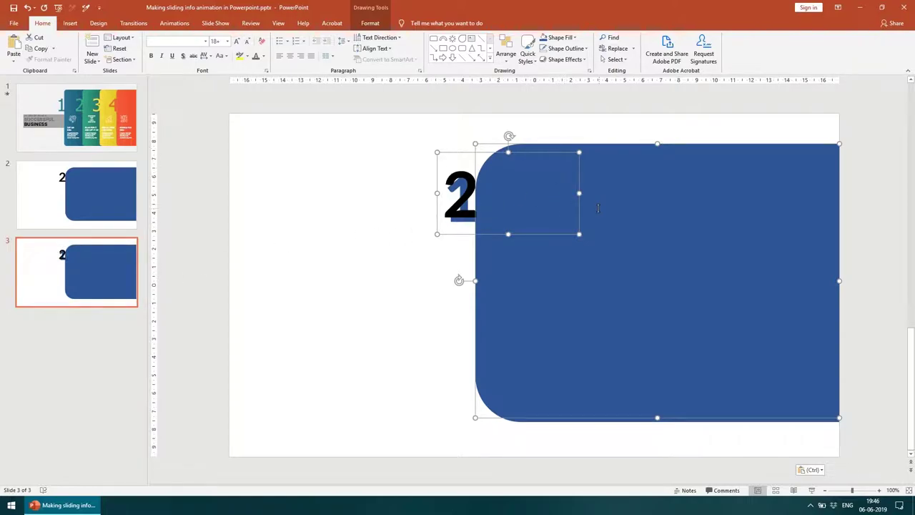
pyautogui.click(370, 23)
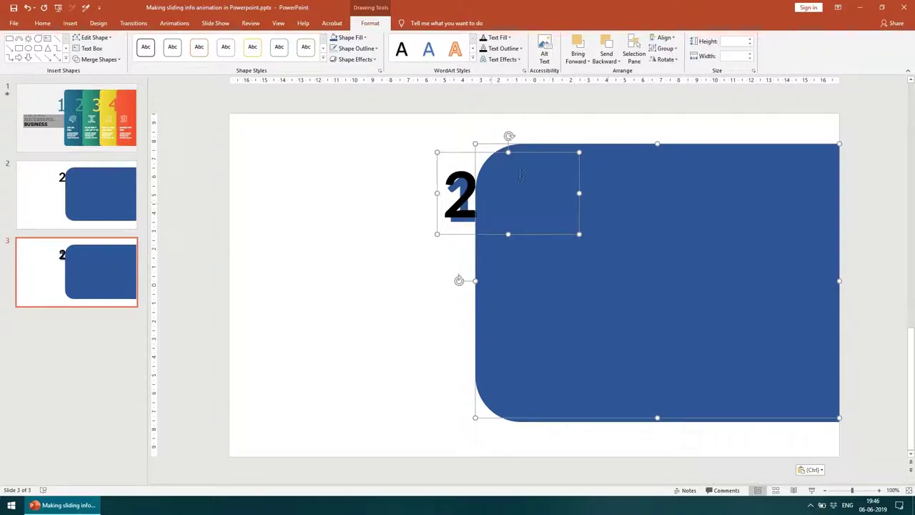
pyautogui.click(100, 59)
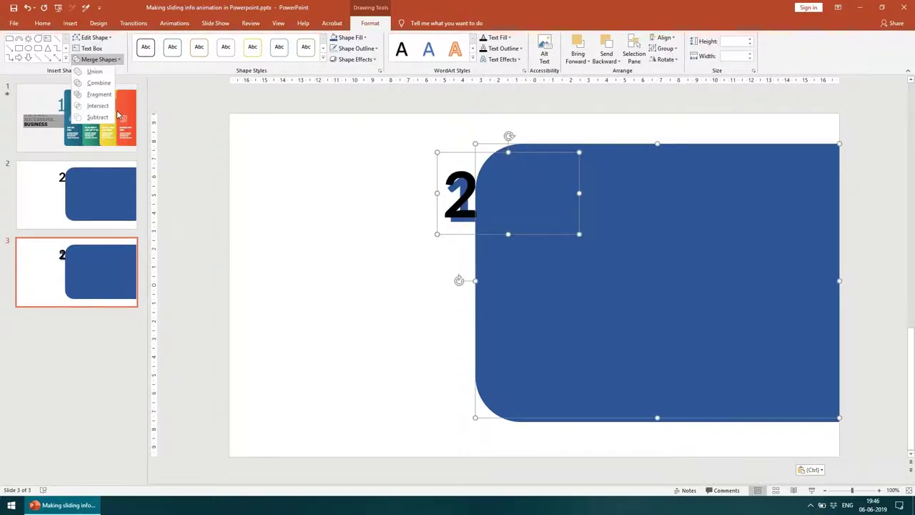
pyautogui.click(95, 72)
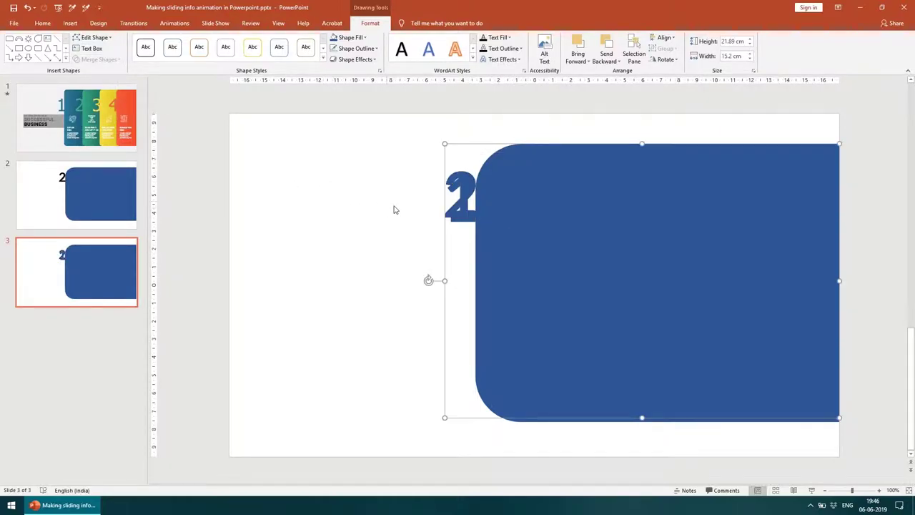
pyautogui.moveTo(559, 220)
pyautogui.mouseDown()
pyautogui.moveTo(547, 223)
pyautogui.moveTo(645, 222)
pyautogui.mouseUp()
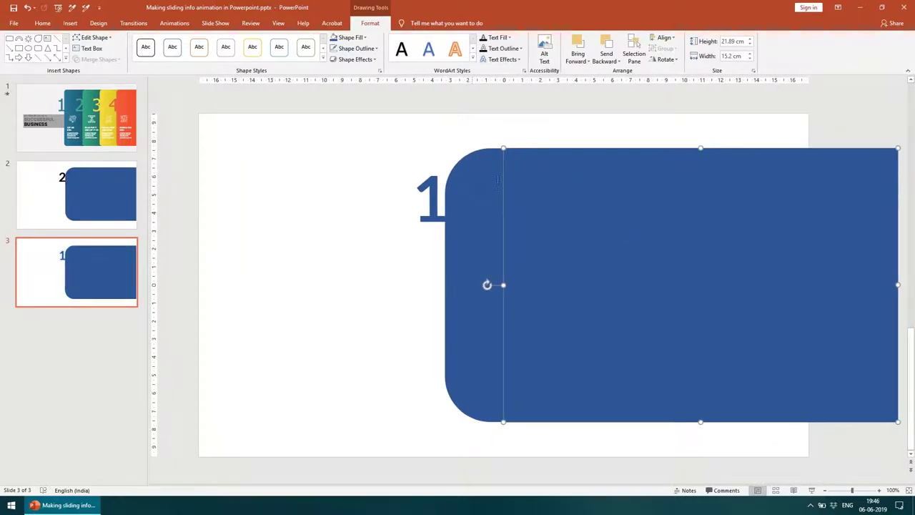
# - Fill the merged 2 panel with a lighter blue
pyautogui.click(364, 37)
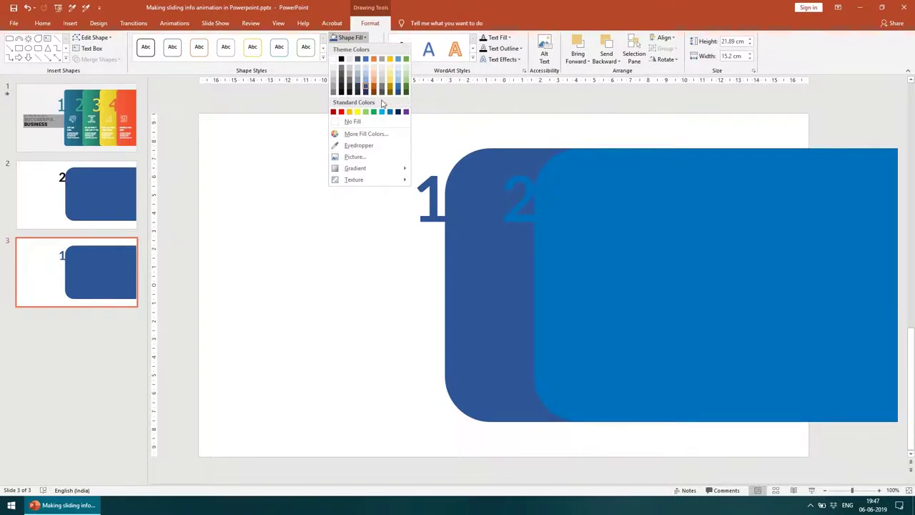
pyautogui.click(401, 90)
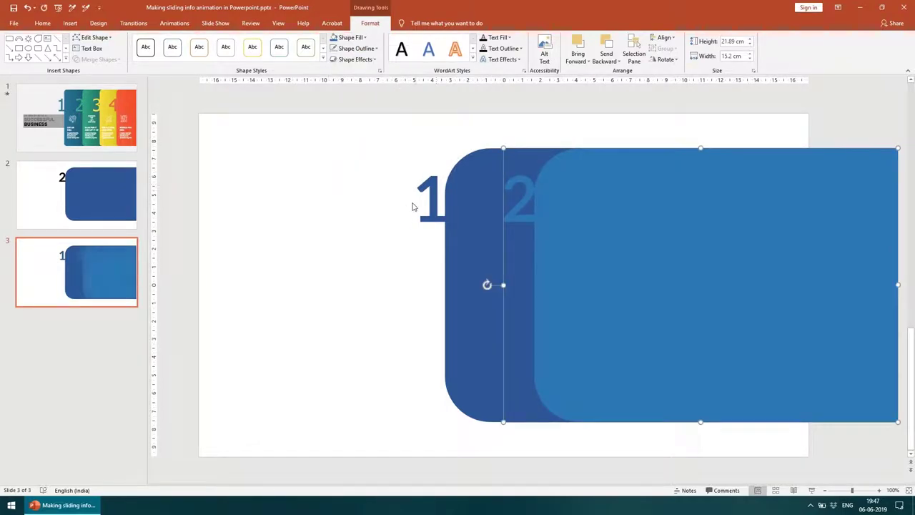
pyautogui.click(415, 290)
pyautogui.moveTo(582, 183); pyautogui.dragTo(580, 184)
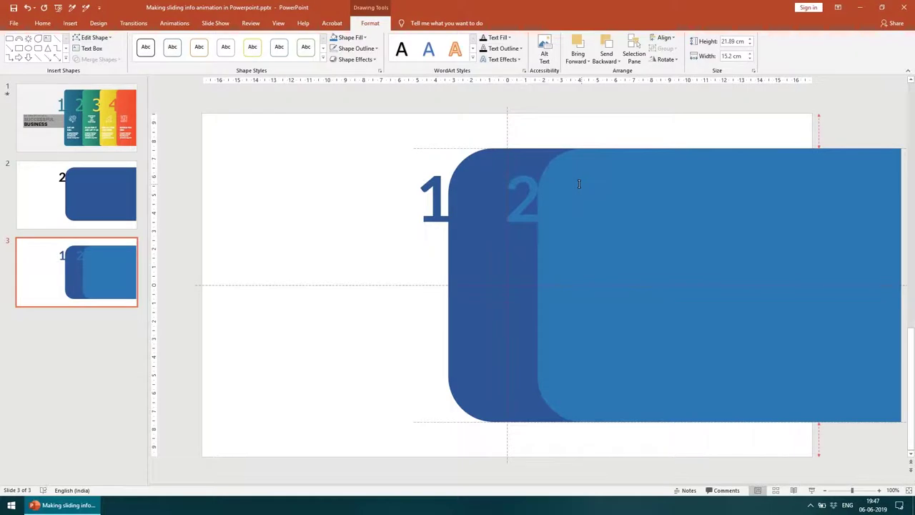
pyautogui.click(325, 326)
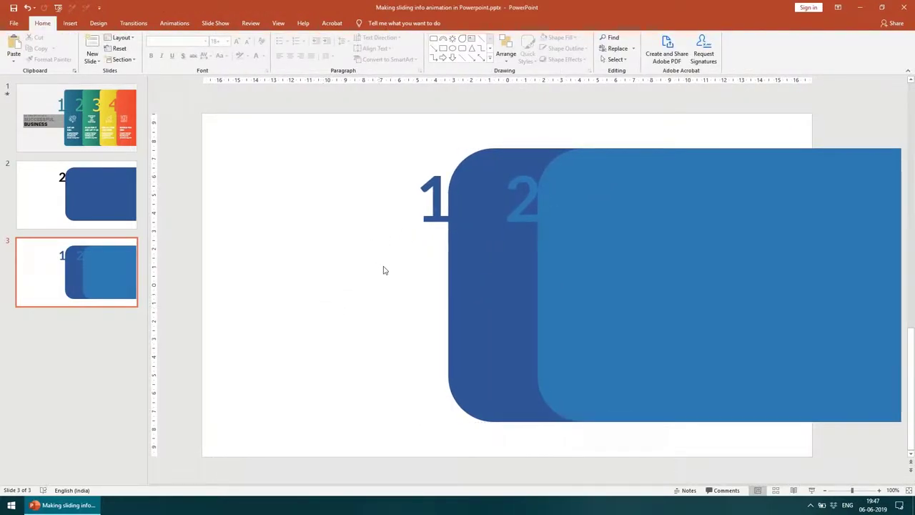
pyautogui.click(97, 110)
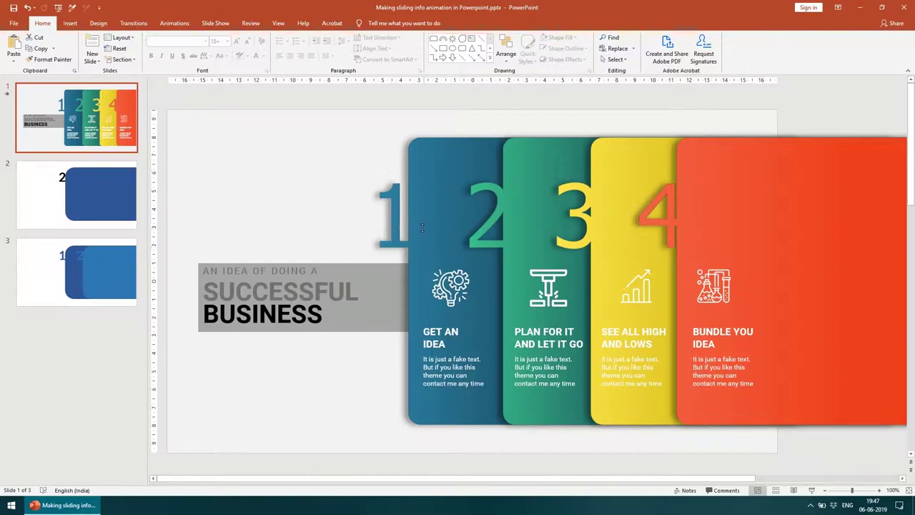
pyautogui.click(113, 284)
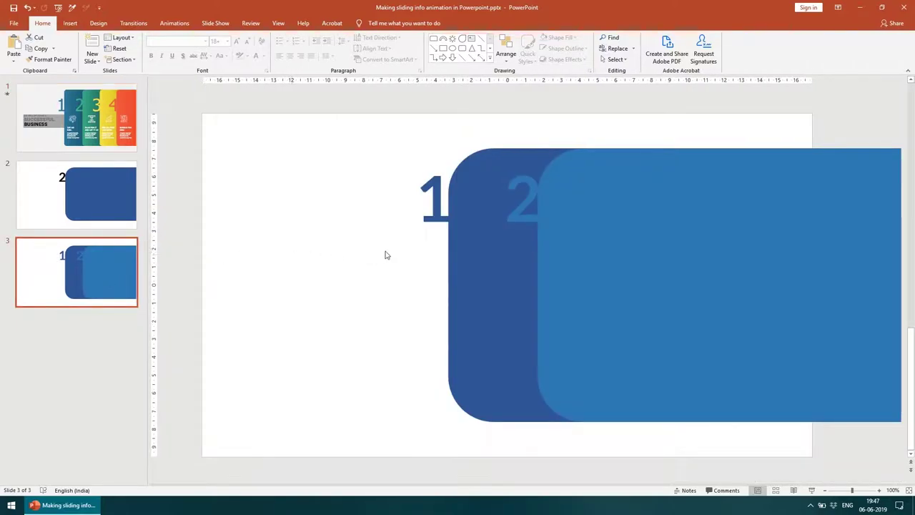
pyautogui.click(463, 220)
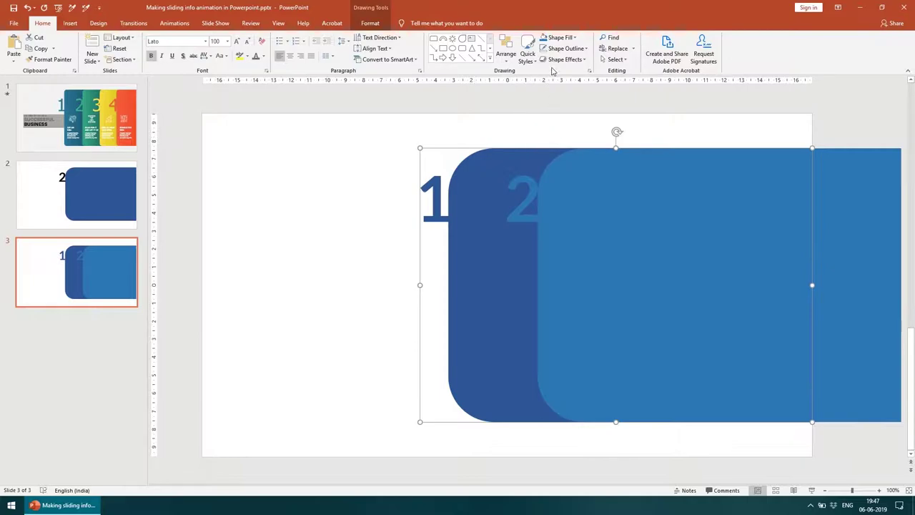
pyautogui.click(495, 132)
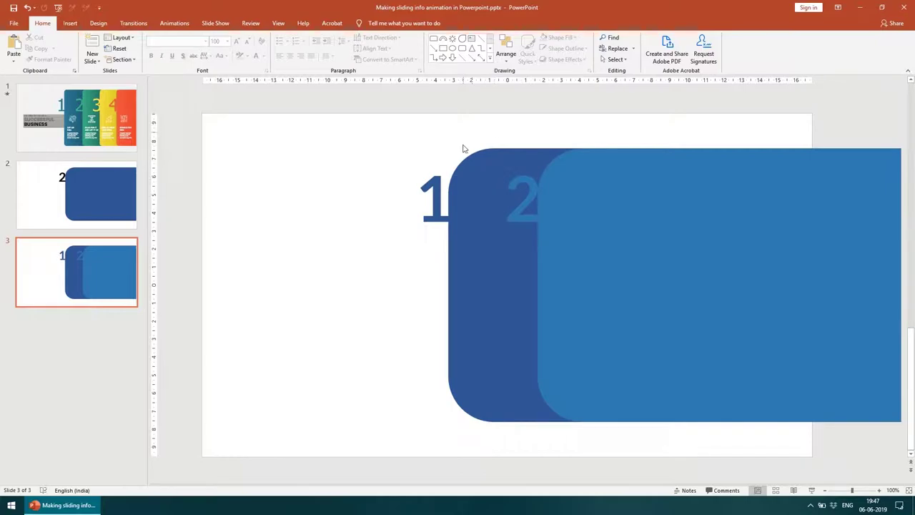
pyautogui.click(476, 172)
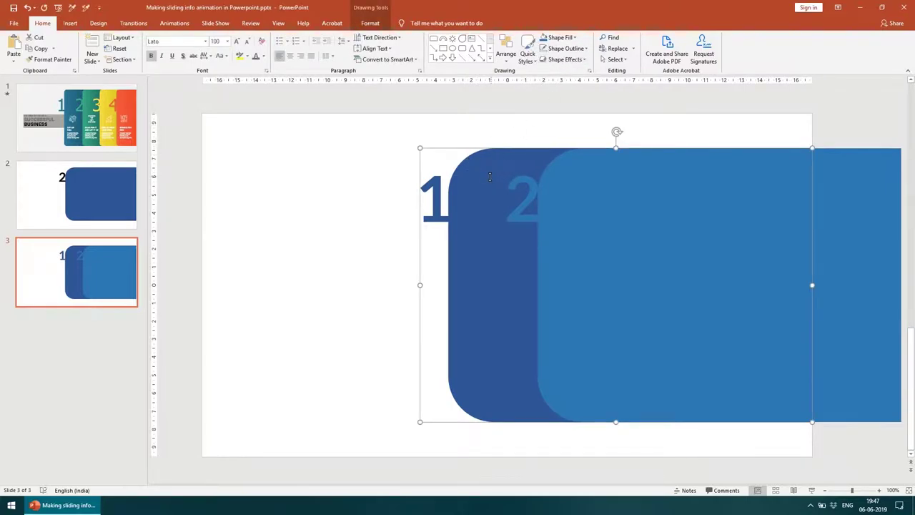
# - Apply the Offset: Bottom Left shadow to each of the two panels
pyautogui.click(564, 60)
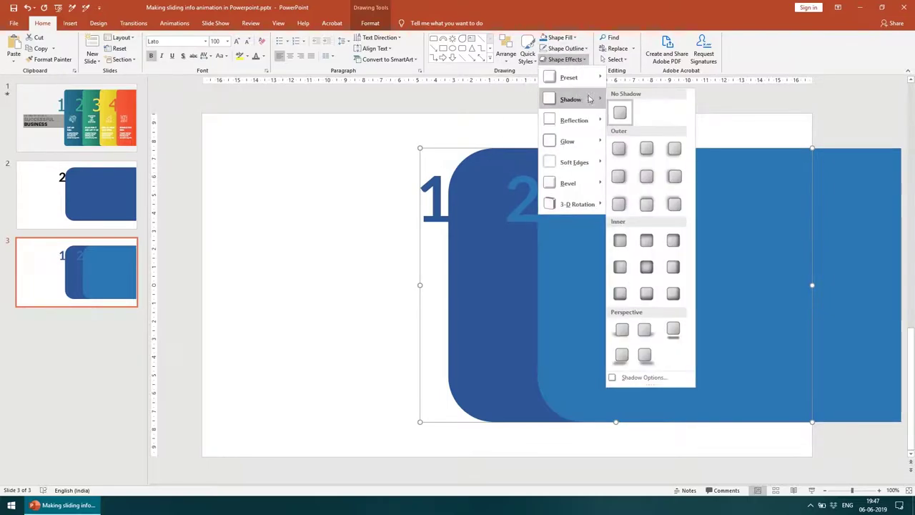
pyautogui.moveTo(570, 99)
pyautogui.click(671, 150)
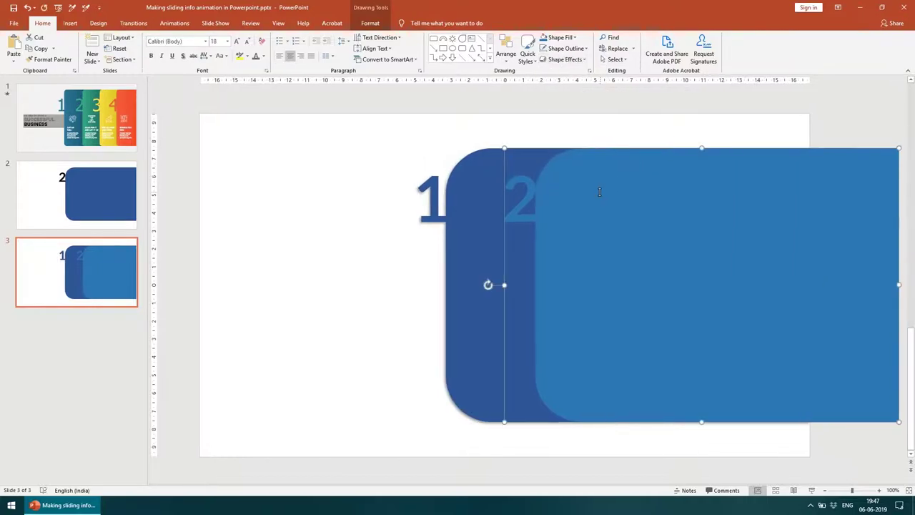
pyautogui.click(568, 61)
pyautogui.moveTo(569, 77)
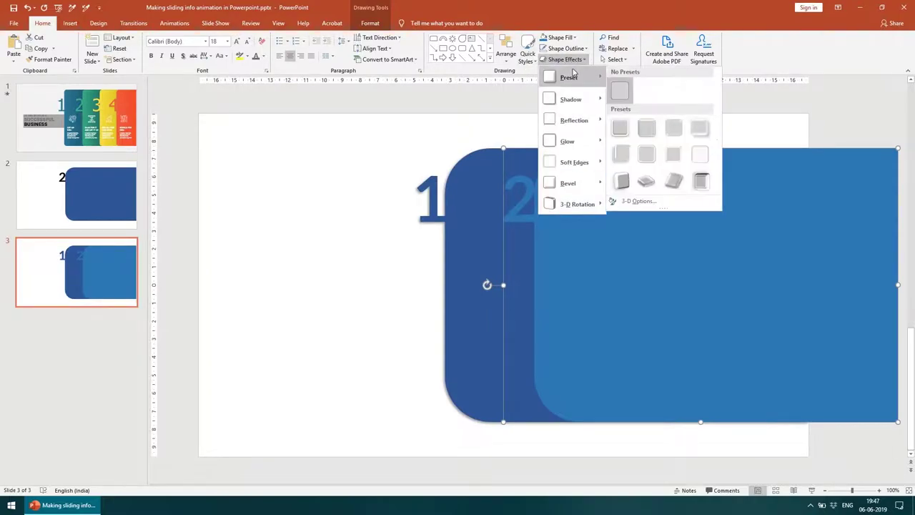
pyautogui.click(592, 295)
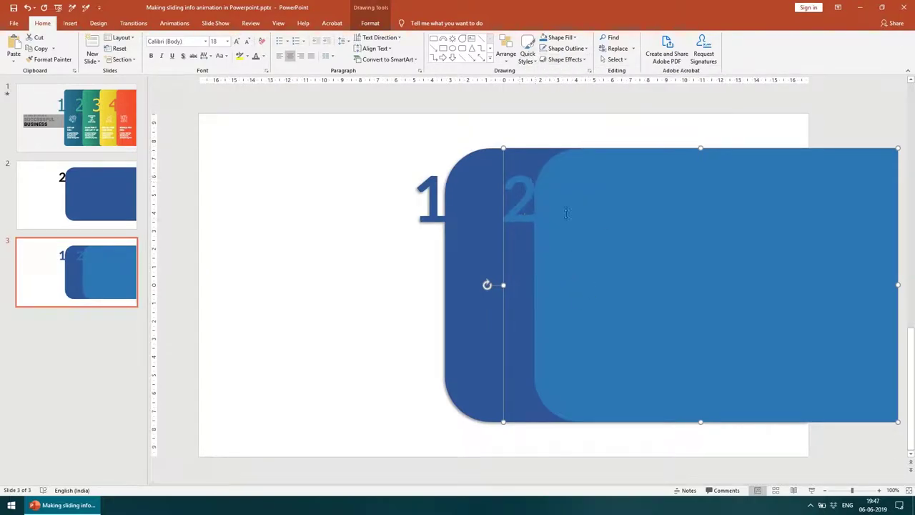
pyautogui.click(565, 59)
pyautogui.moveTo(570, 99)
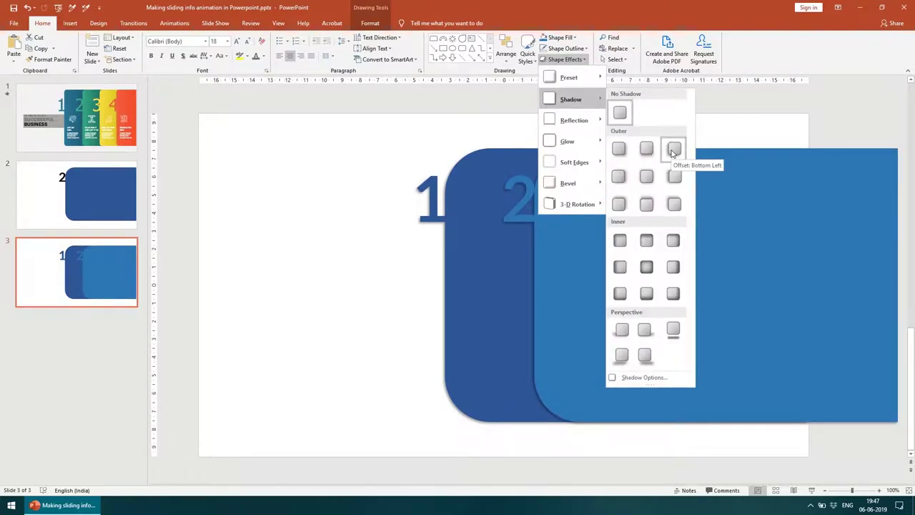
pyautogui.click(672, 150)
pyautogui.click(362, 265)
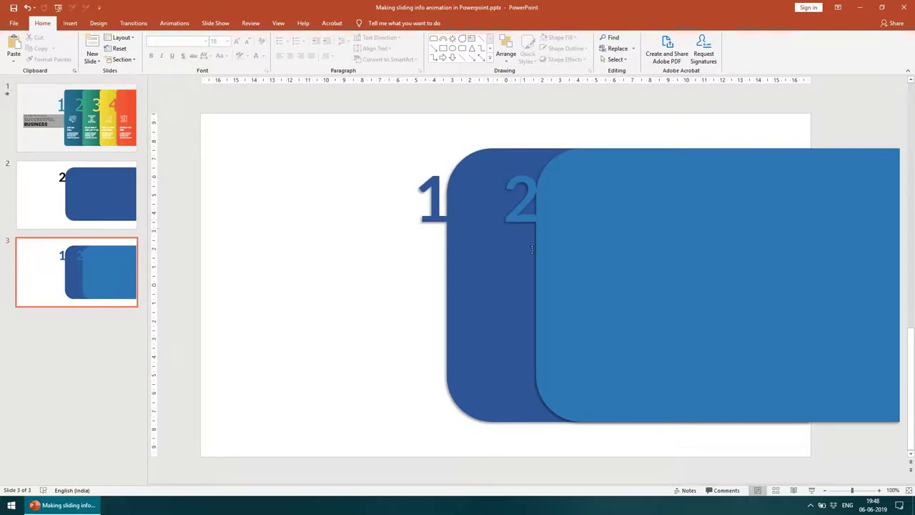
pyautogui.click(500, 280)
pyautogui.click(549, 223)
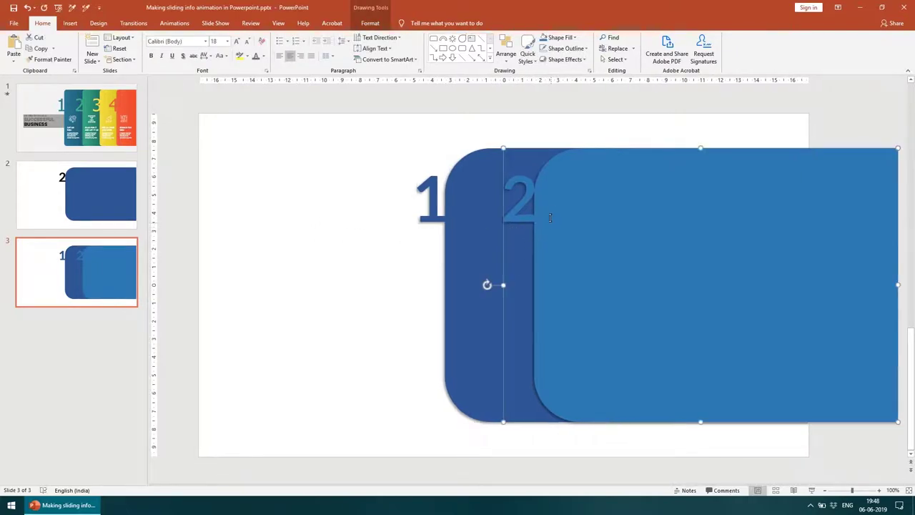
# - Switch the back panel numbered 1 to a gradient fill in Format Shape
pyautogui.click(476, 248)
pyautogui.rightClick(472, 200)
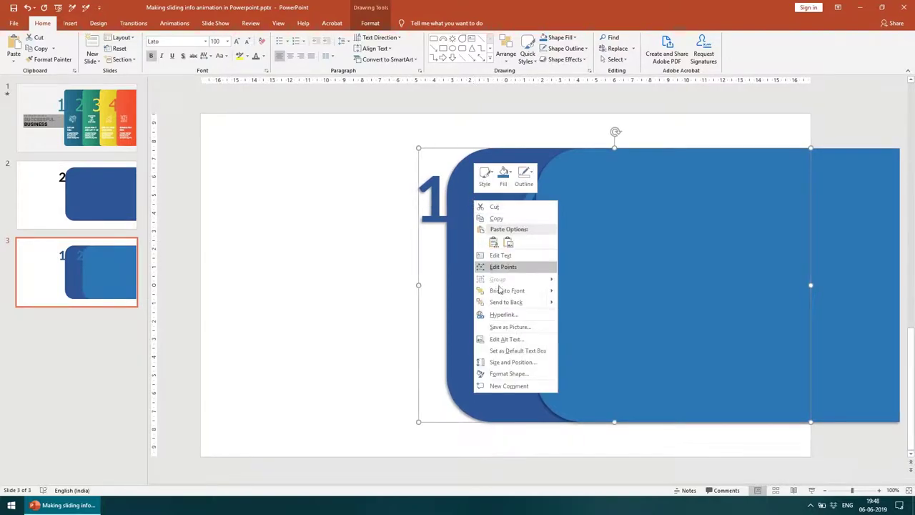
pyautogui.rightClick(451, 219)
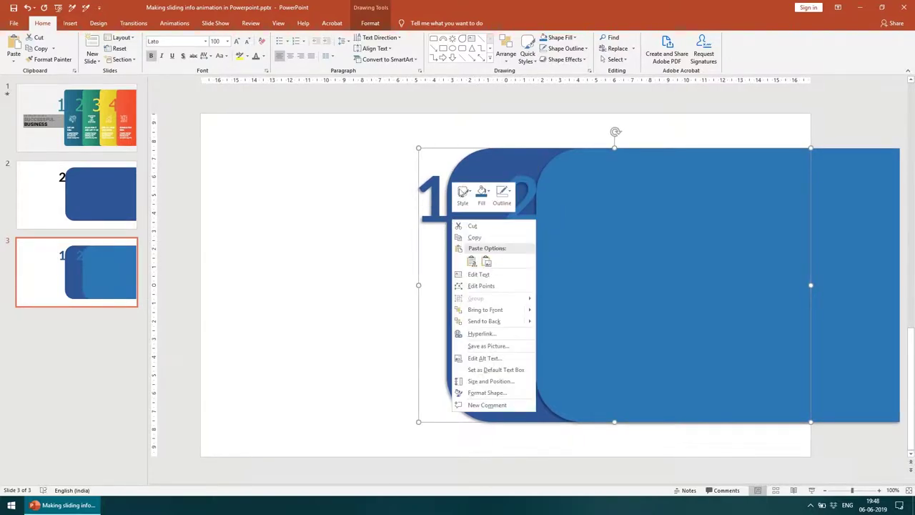
pyautogui.click(514, 393)
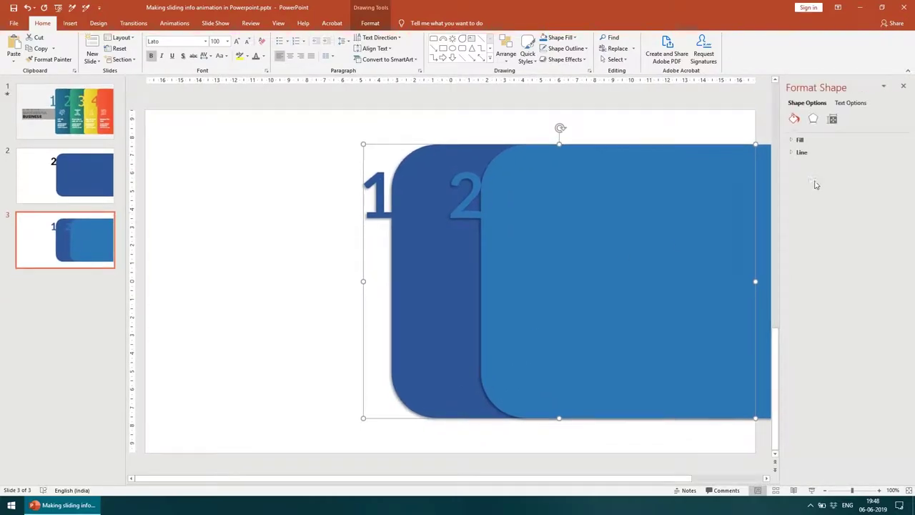
pyautogui.click(800, 140)
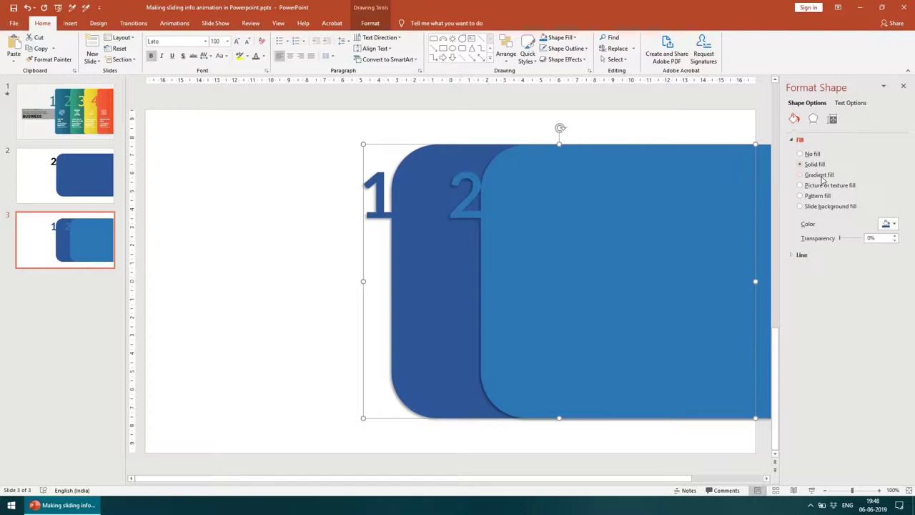
pyautogui.click(819, 176)
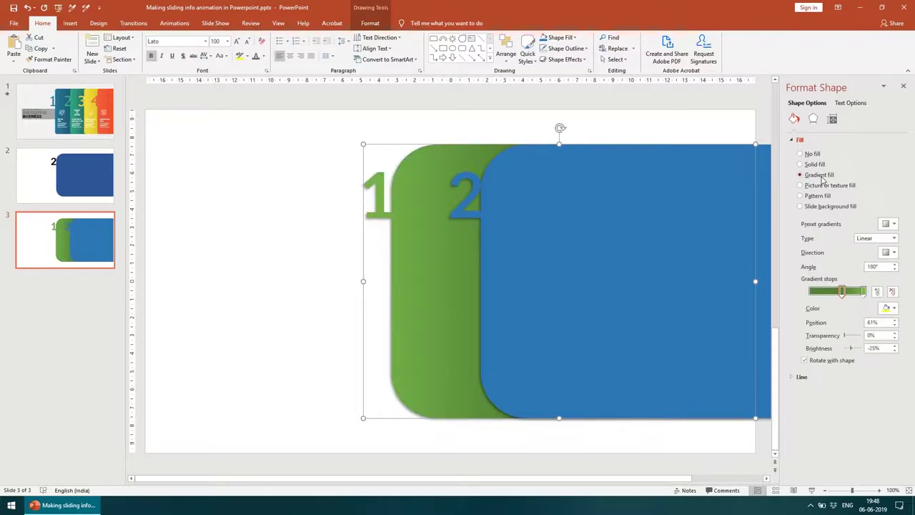
# - Rearrange the gradient stops, removing the extra stop and moving one to about 85%
pyautogui.click(862, 291)
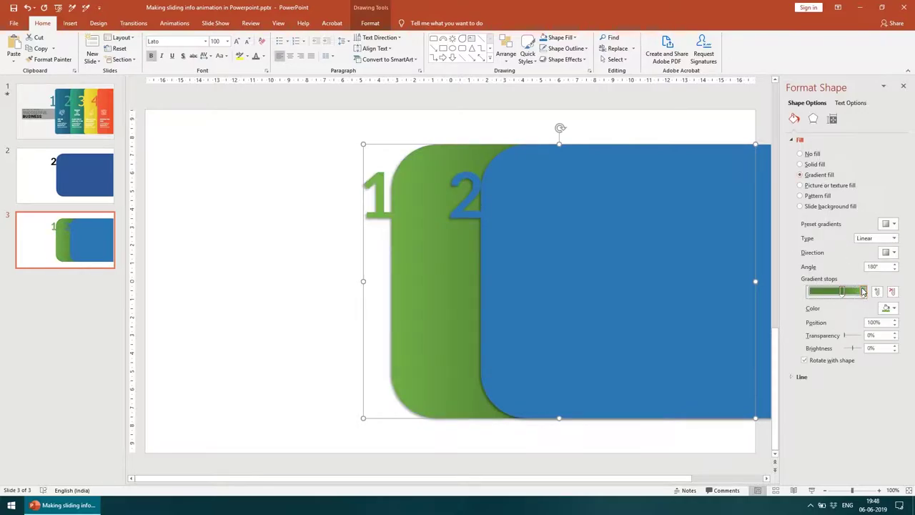
pyautogui.click(886, 308)
pyautogui.moveTo(841, 292)
pyautogui.mouseDown()
pyautogui.moveTo(814, 293)
pyautogui.moveTo(832, 293)
pyautogui.mouseUp()
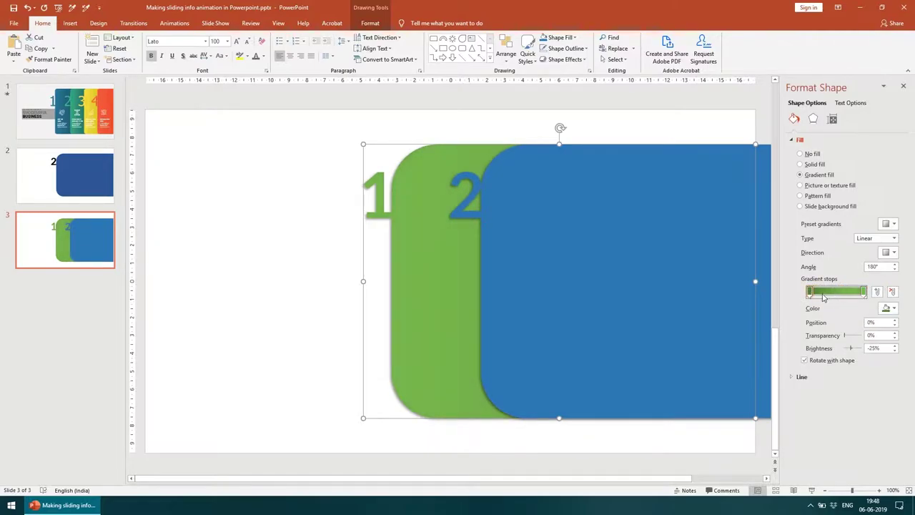
pyautogui.click(846, 292)
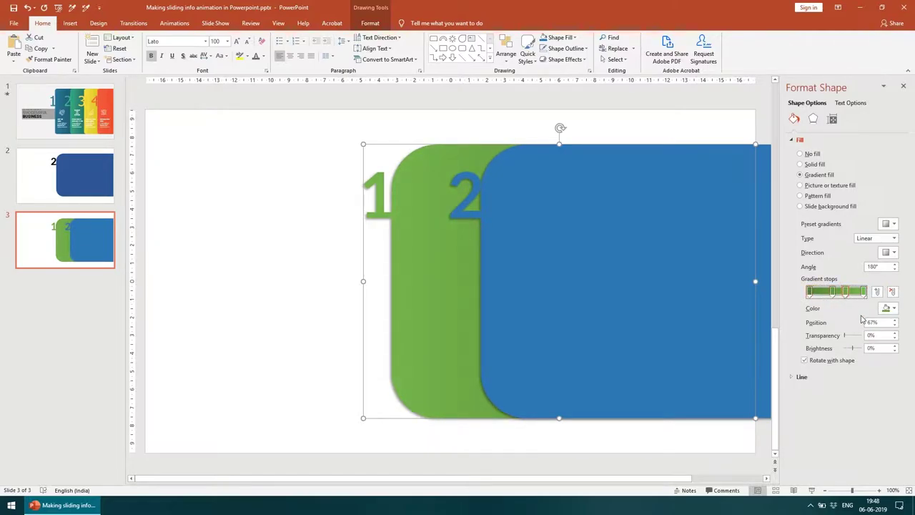
pyautogui.click(832, 292)
pyautogui.moveTo(832, 293); pyautogui.dragTo(834, 294)
pyautogui.click(892, 293)
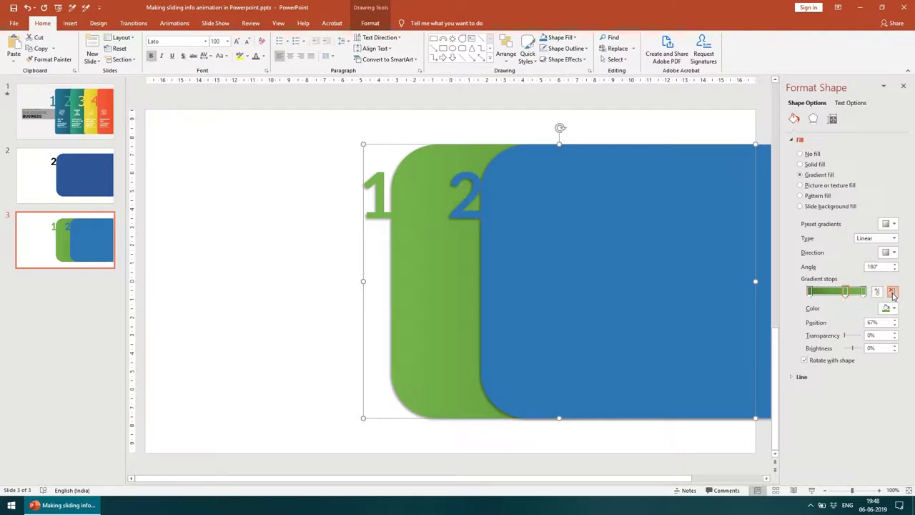
pyautogui.moveTo(813, 292); pyautogui.dragTo(863, 292)
pyautogui.click(811, 293)
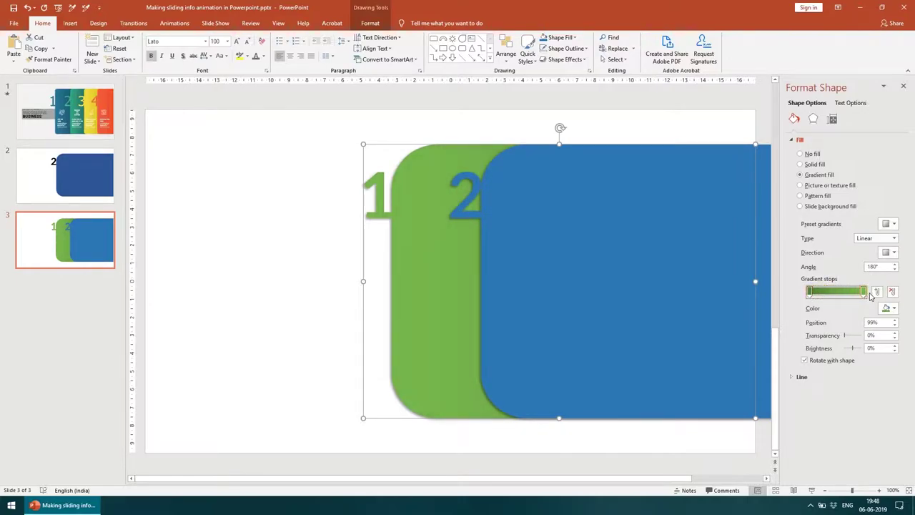
# - Colour both the left and right gradient stops dark blue
pyautogui.click(810, 293)
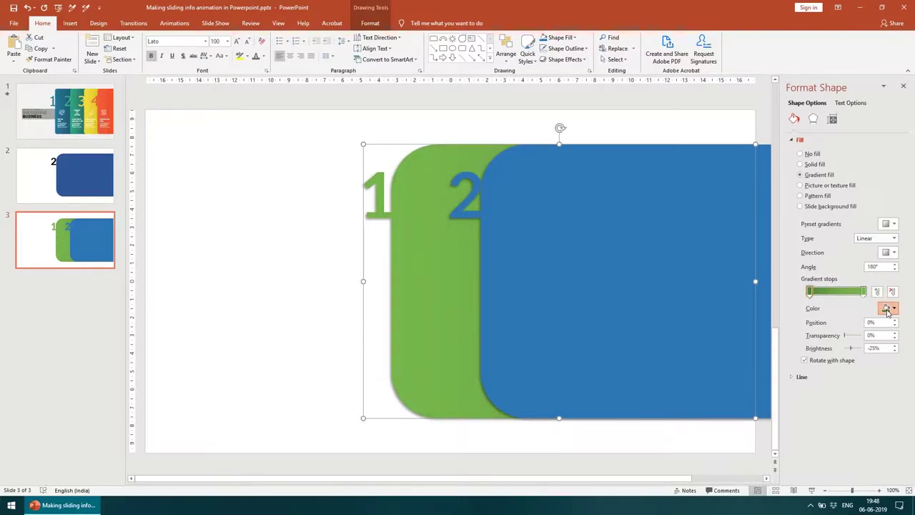
pyautogui.click(886, 308)
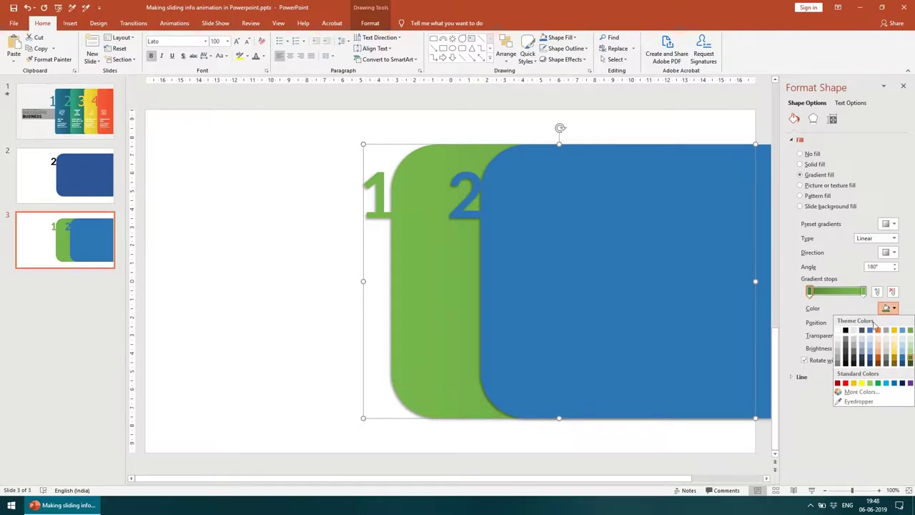
pyautogui.click(869, 359)
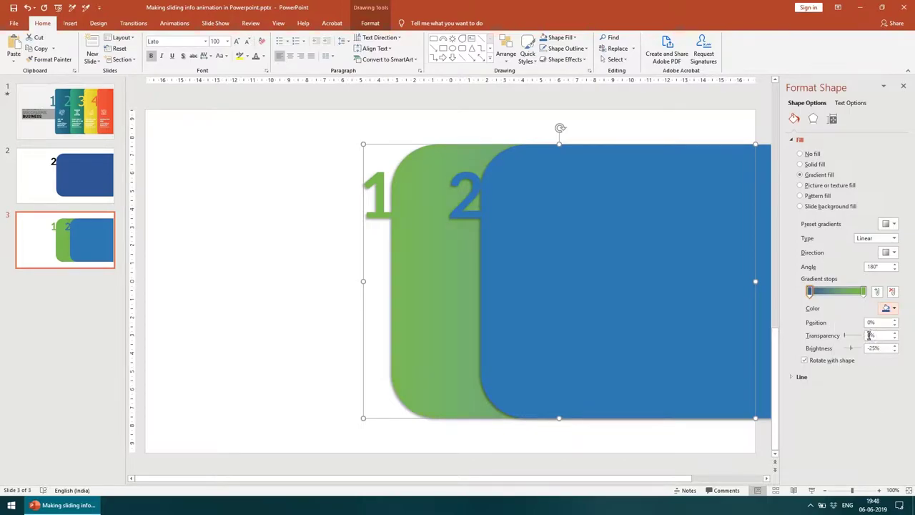
pyautogui.click(863, 292)
pyautogui.click(884, 308)
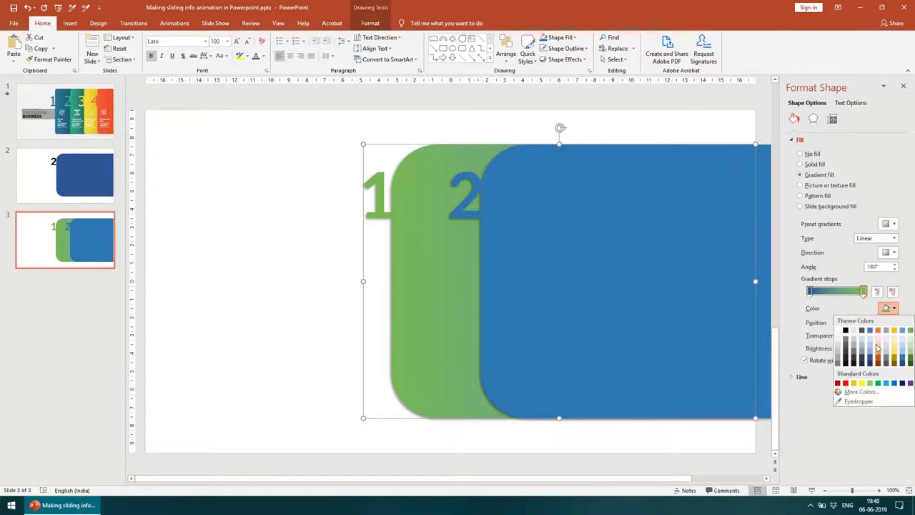
pyautogui.click(872, 361)
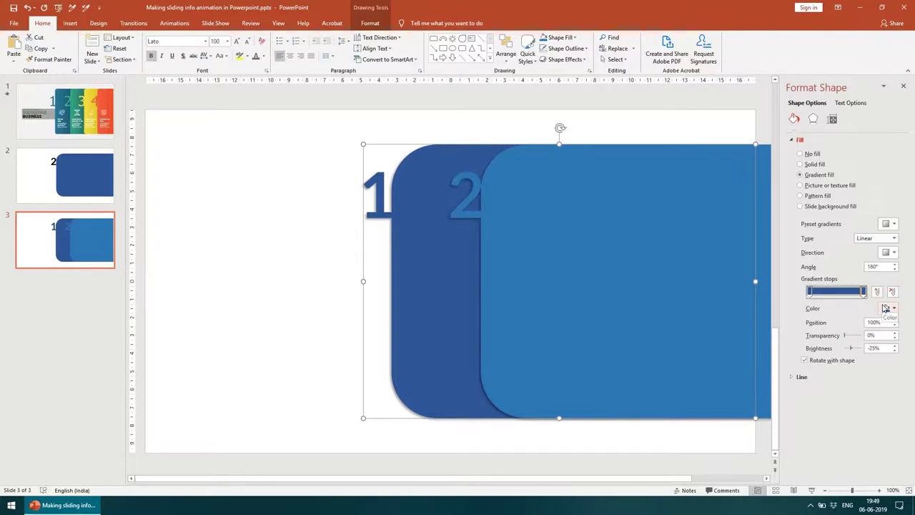
# - Give the right gradient stop a custom lighter blue, RGB 64, 111, 196
pyautogui.click(884, 308)
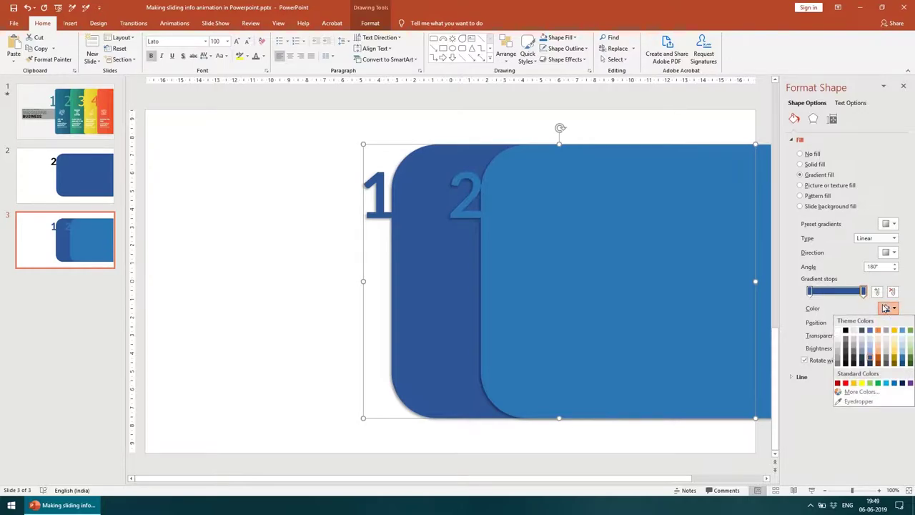
pyautogui.click(865, 392)
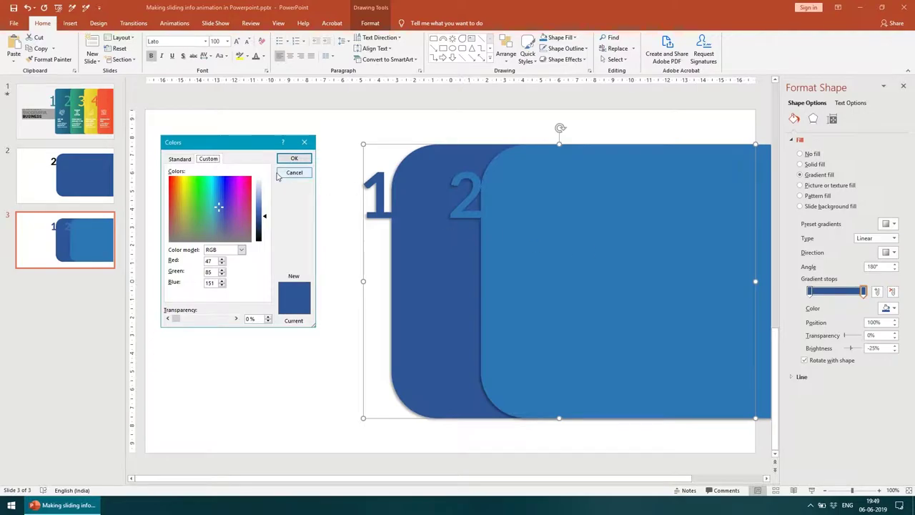
pyautogui.click(294, 173)
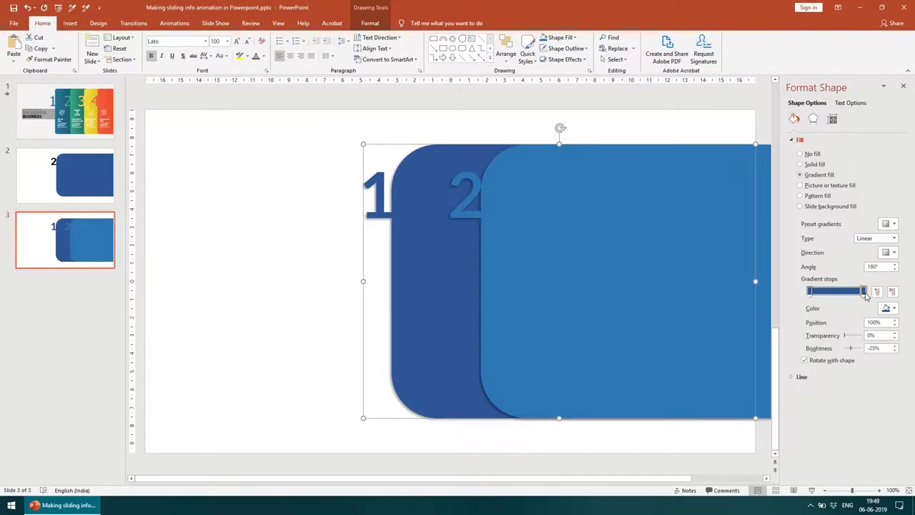
pyautogui.click(887, 309)
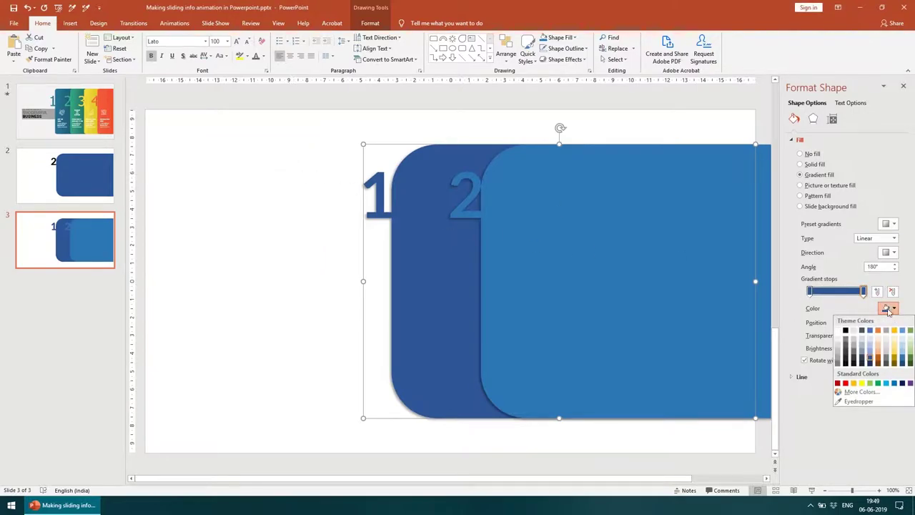
pyautogui.click(861, 392)
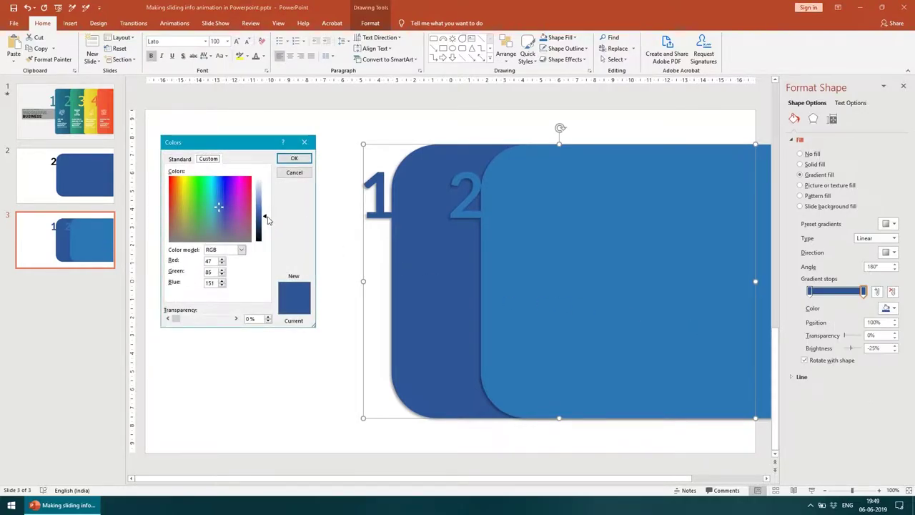
pyautogui.moveTo(267, 217); pyautogui.dragTo(269, 212)
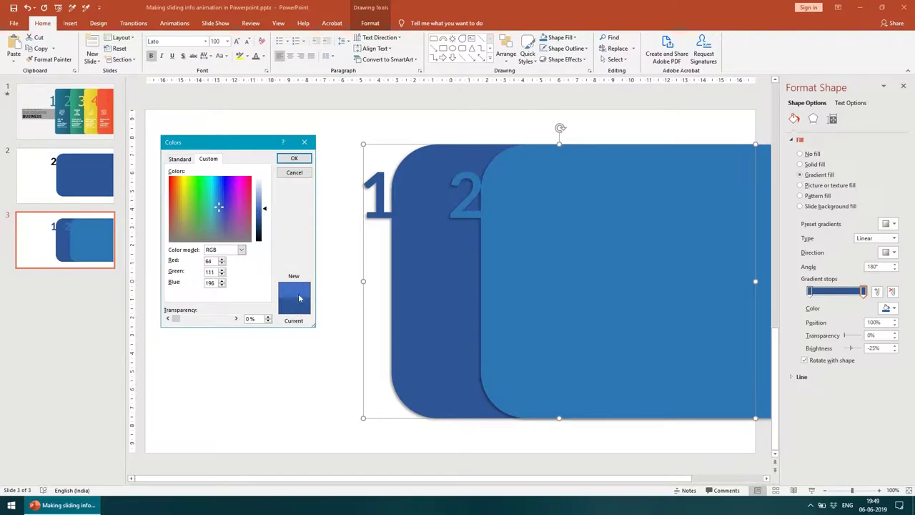
pyautogui.click(294, 158)
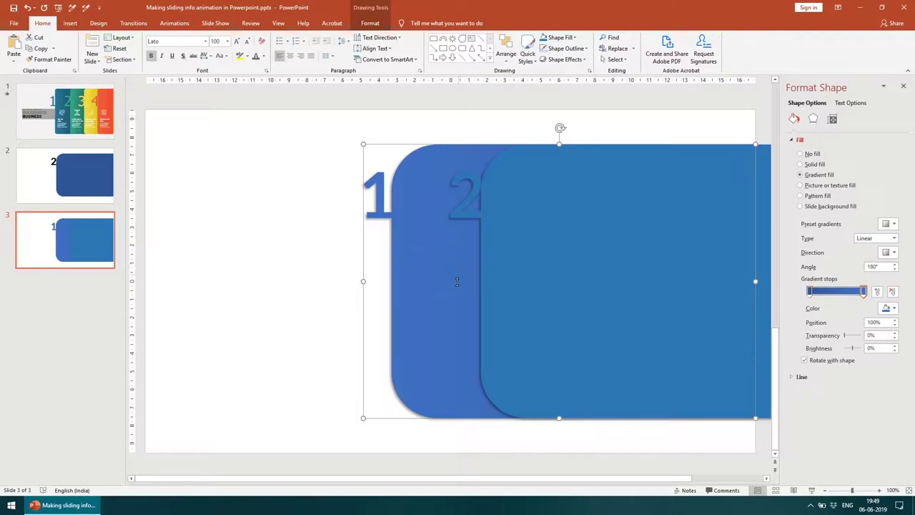
# - Move panel 1's gradient stop to about 58% so the dark shading widens, keeping the panel in place
pyautogui.moveTo(456, 298); pyautogui.dragTo(458, 271)
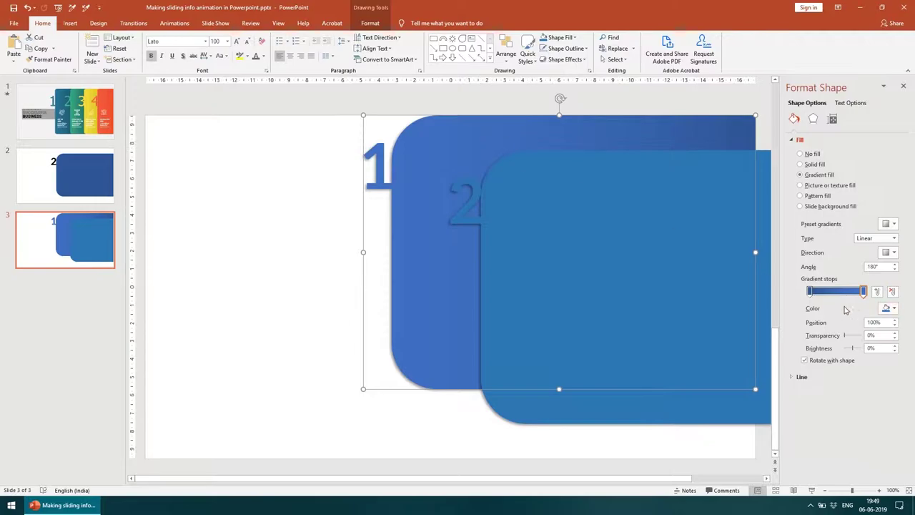
pyautogui.moveTo(809, 297); pyautogui.dragTo(840, 297)
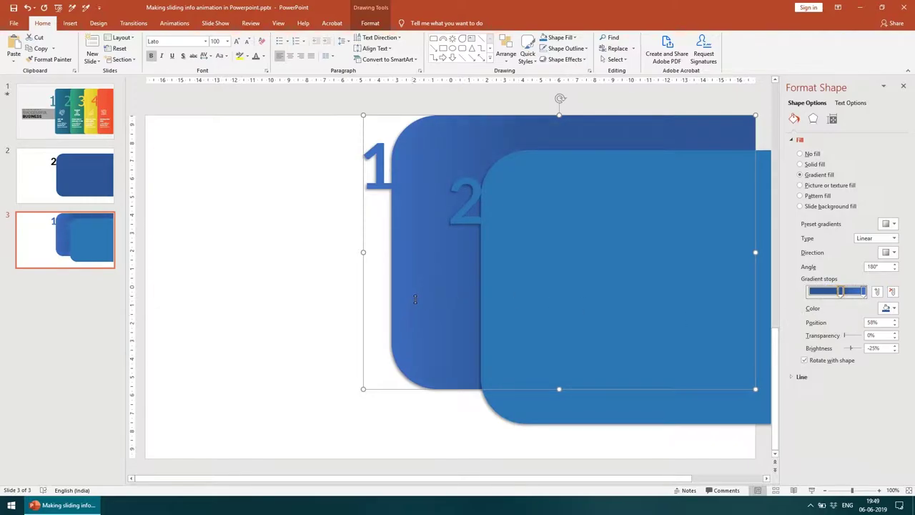
pyautogui.moveTo(415, 298)
pyautogui.mouseDown()
pyautogui.moveTo(422, 324)
pyautogui.moveTo(415, 322)
pyautogui.mouseUp()
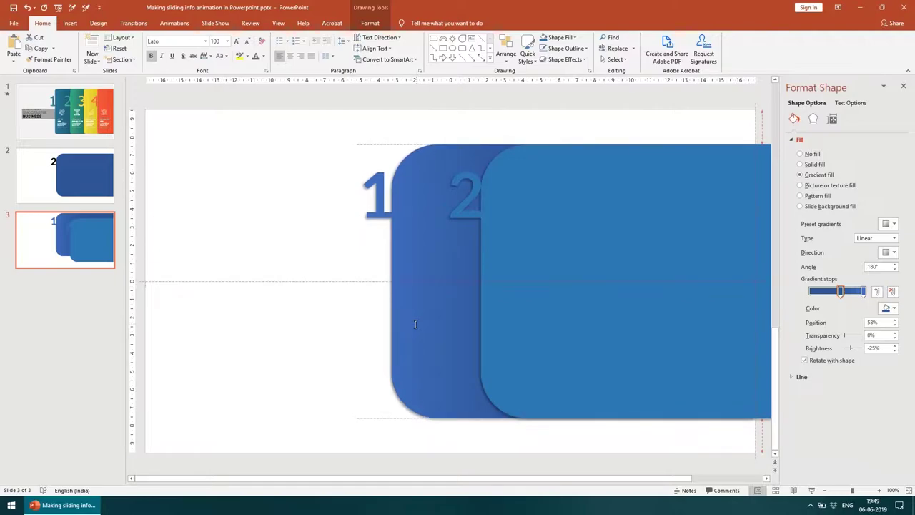
pyautogui.click(303, 347)
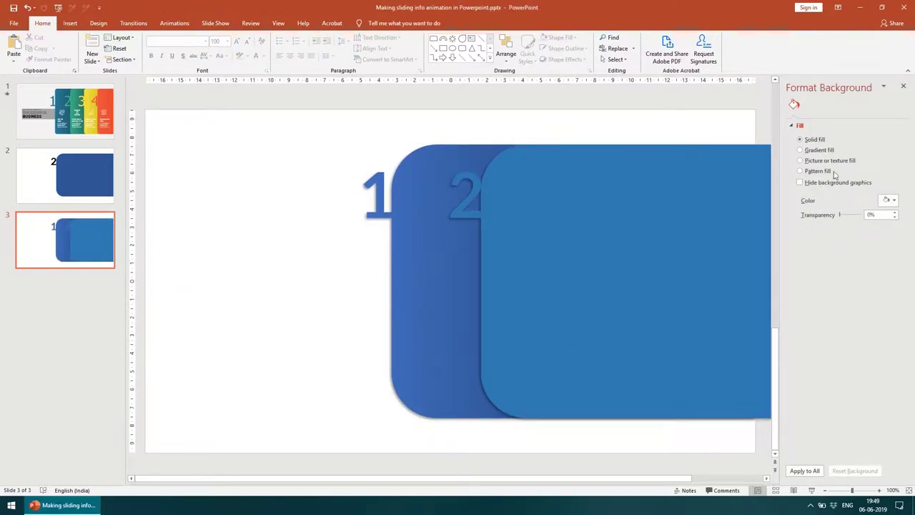
pyautogui.click(414, 259)
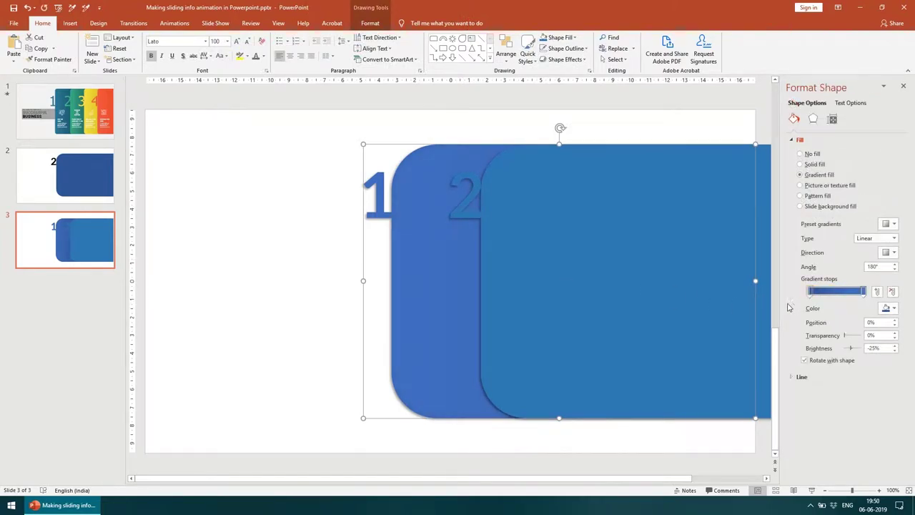
pyautogui.moveTo(810, 292)
pyautogui.mouseDown()
pyautogui.moveTo(850, 293)
pyautogui.moveTo(840, 297)
pyautogui.mouseUp()
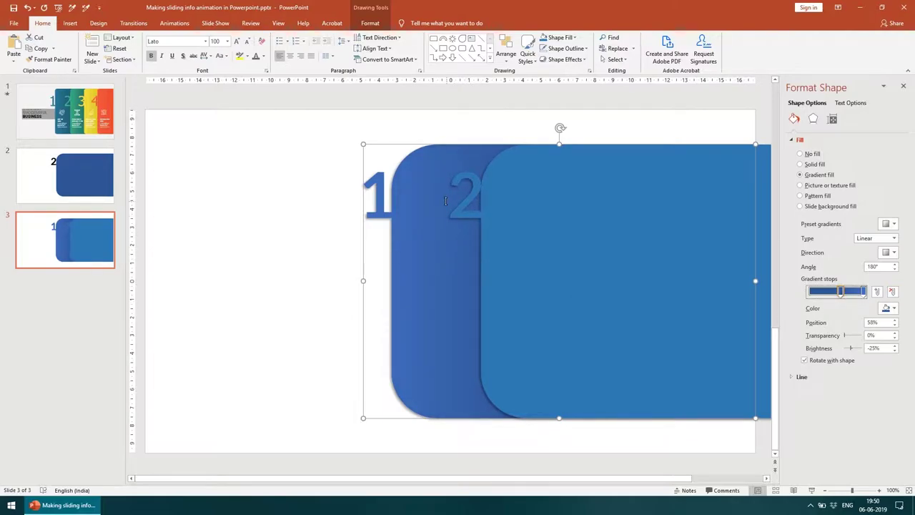
# - Select the "2" panel, then clear the selection on slide 3
pyautogui.click(504, 228)
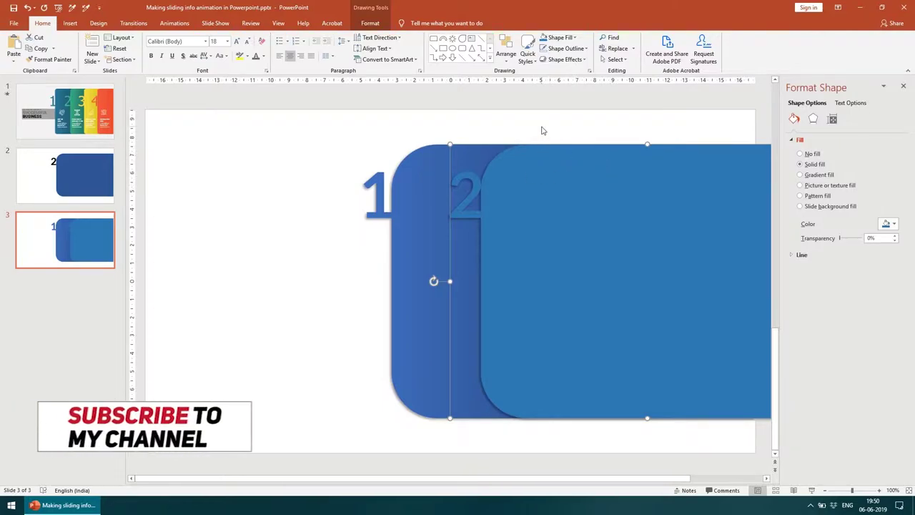
pyautogui.click(541, 130)
# - On slide 1, select the first card's gear icon, GET AN IDEA heading and body text
pyautogui.click(64, 111)
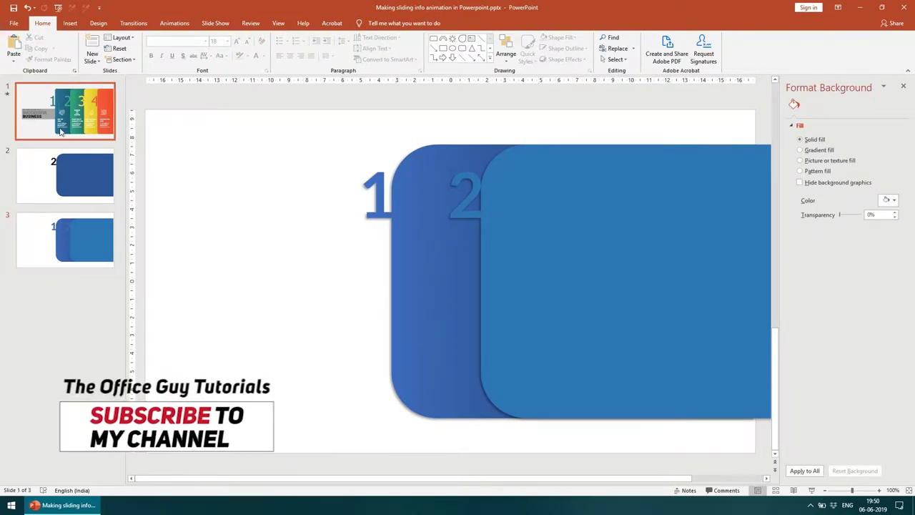
pyautogui.click(427, 282)
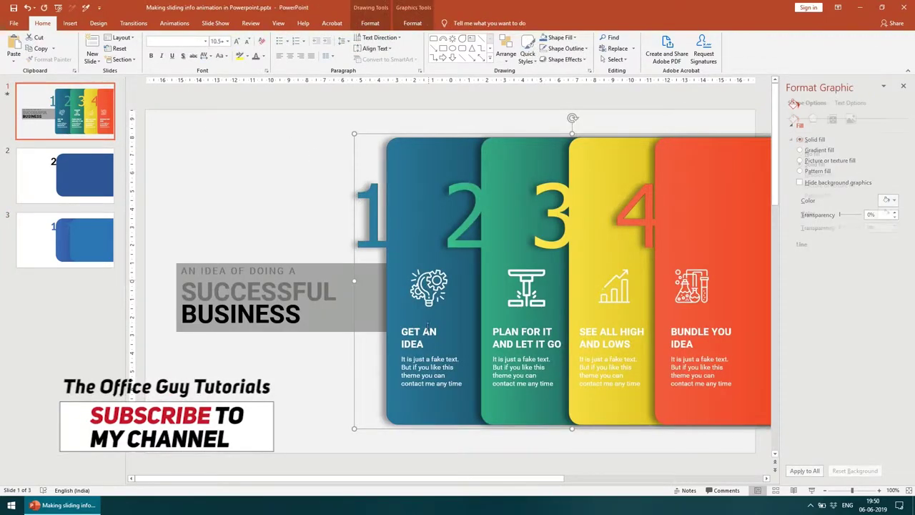
pyautogui.click(427, 282)
pyautogui.keyDown('shift'); pyautogui.click(423, 356); pyautogui.keyUp('shift')
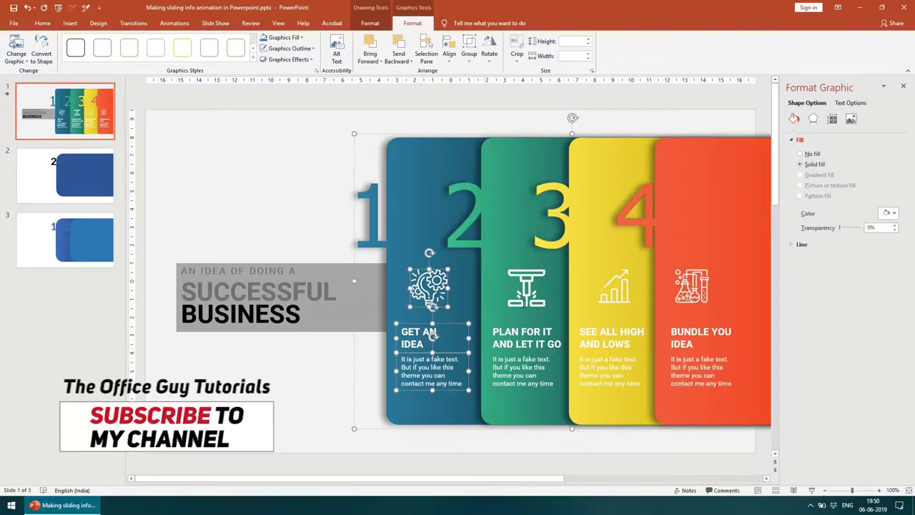
pyautogui.click(461, 286)
pyautogui.click(427, 286)
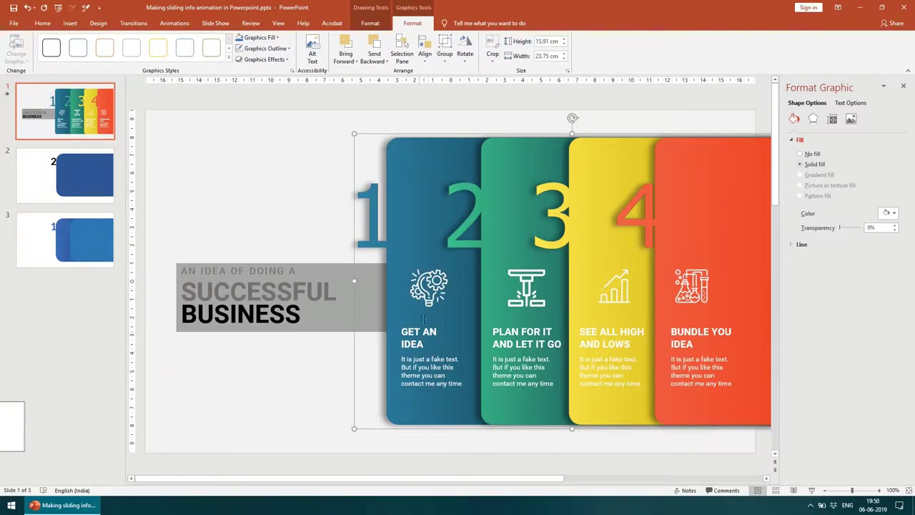
pyautogui.click(428, 285)
pyautogui.keyDown('shift'); pyautogui.click(418, 336); pyautogui.keyUp('shift')
pyautogui.keyDown('shift'); pyautogui.click(415, 374); pyautogui.keyUp('shift')
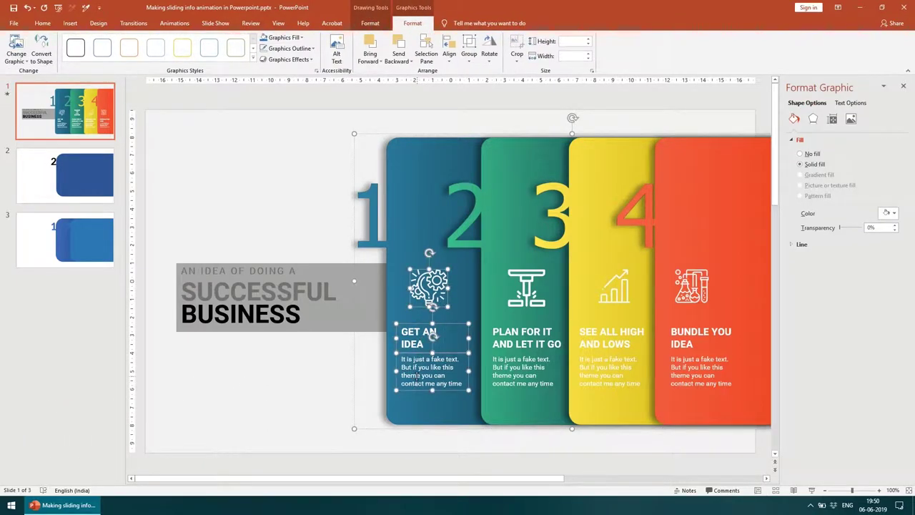
# - Paste them onto slide 3's "1" panel and select them together with the panel
pyautogui.click(91, 248)
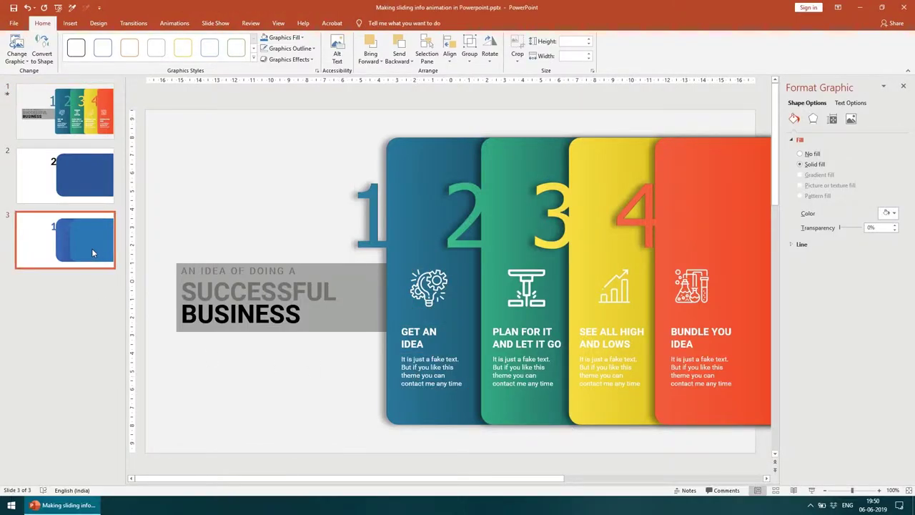
pyautogui.hotkey('ctrl', 'v')
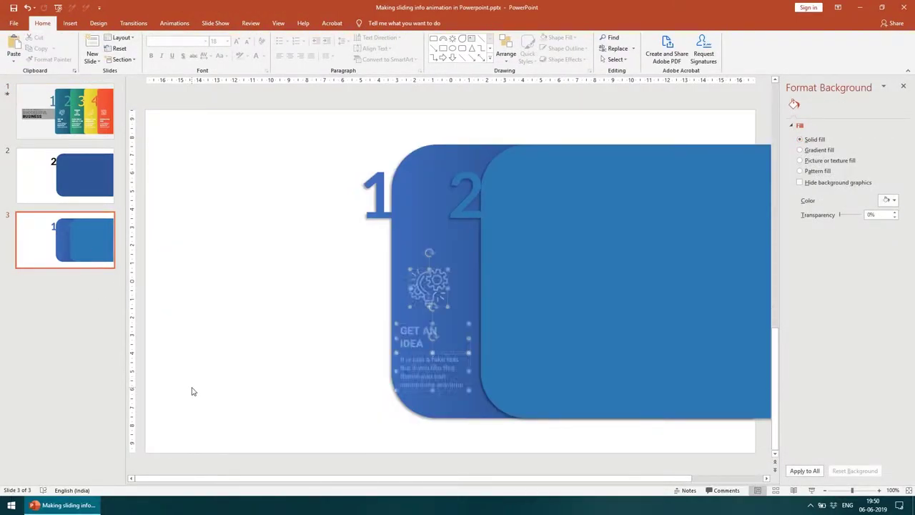
pyautogui.moveTo(440, 268); pyautogui.dragTo(447, 262)
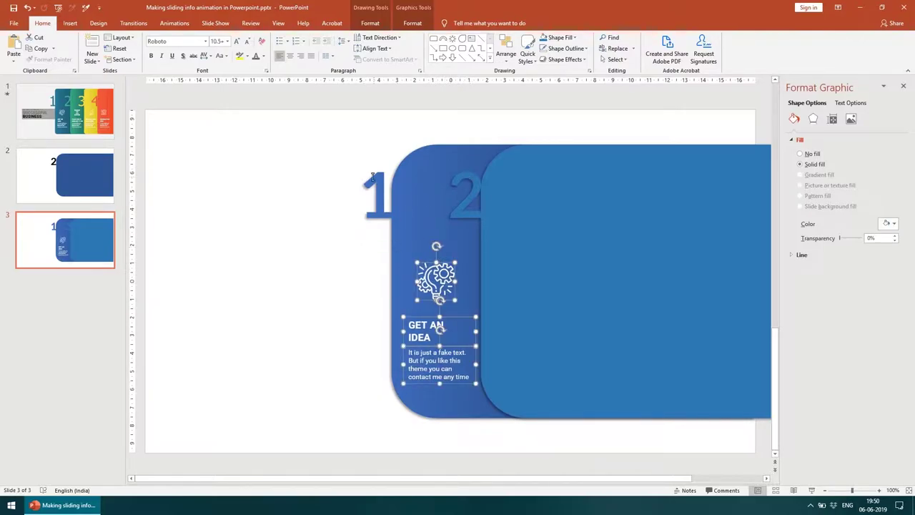
pyautogui.click(409, 220)
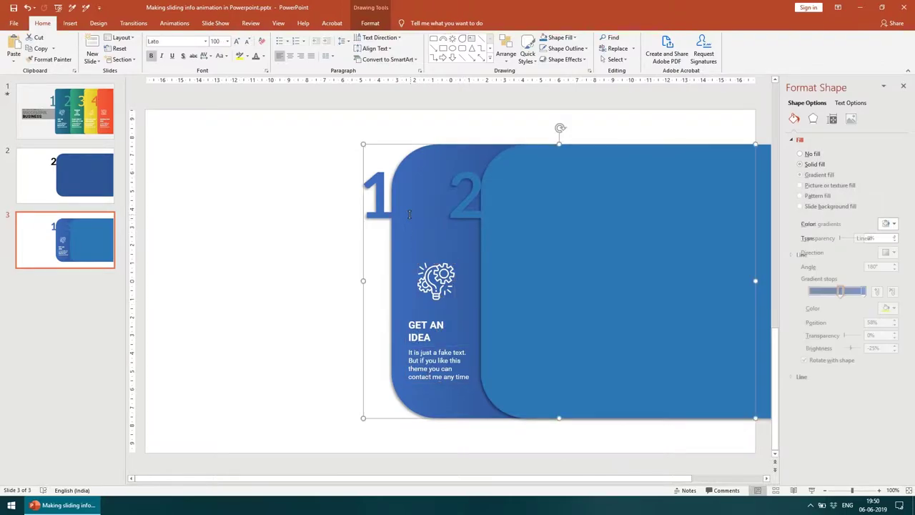
pyautogui.keyDown('shift'); pyautogui.click(427, 270); pyautogui.keyUp('shift')
pyautogui.keyDown('shift'); pyautogui.click(422, 342); pyautogui.keyUp('shift')
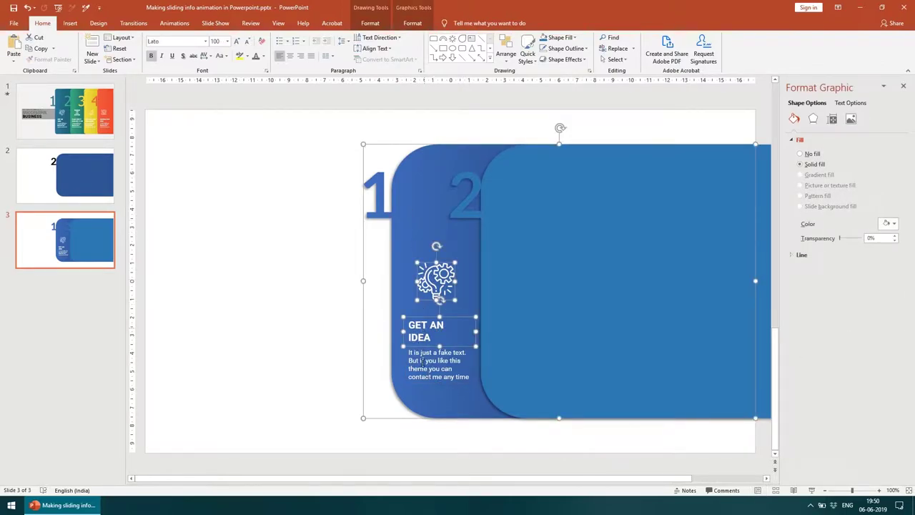
pyautogui.keyDown('shift'); pyautogui.click(422, 361); pyautogui.keyUp('shift')
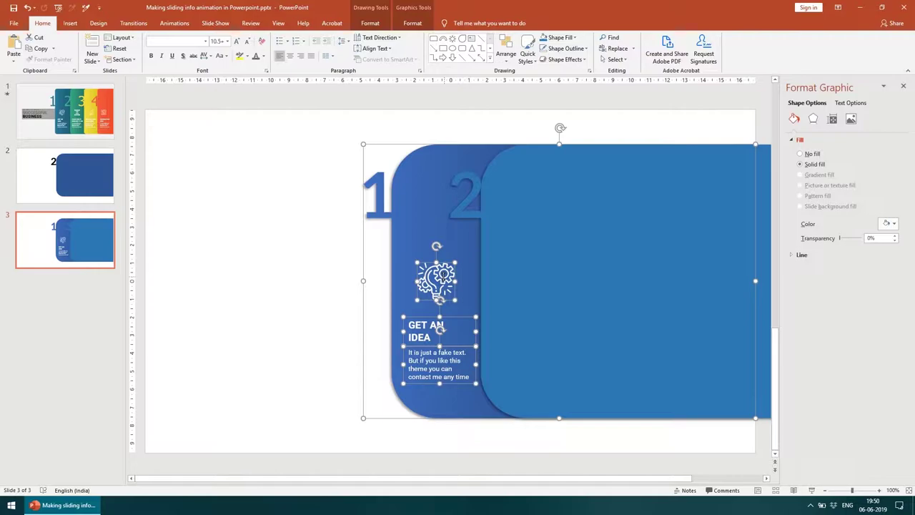
# - Group the "1" panel with its gear icon and GET AN IDEA text
pyautogui.rightClick(443, 273)
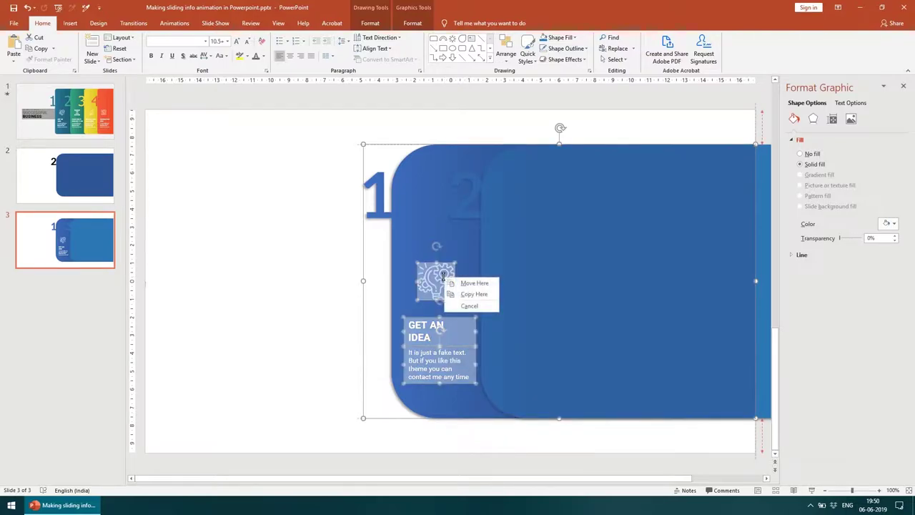
pyautogui.rightClick(438, 266)
pyautogui.moveTo(472, 321)
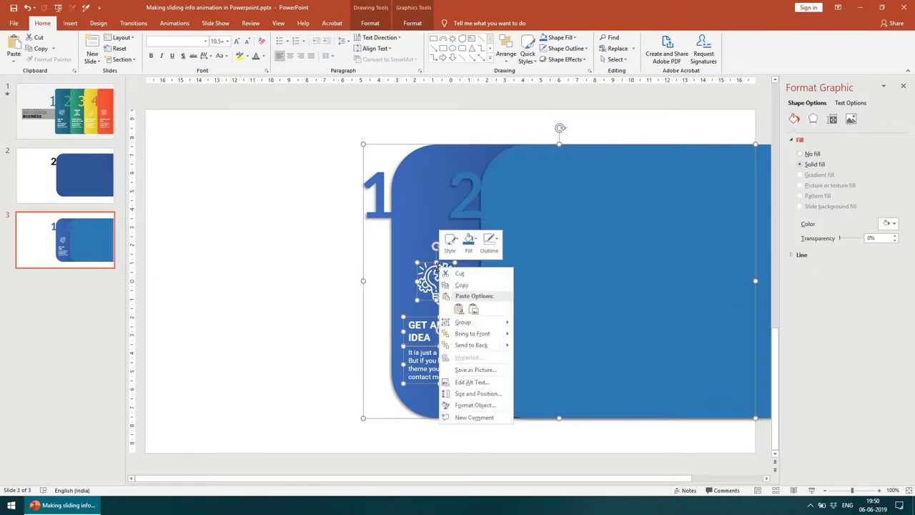
pyautogui.click(536, 323)
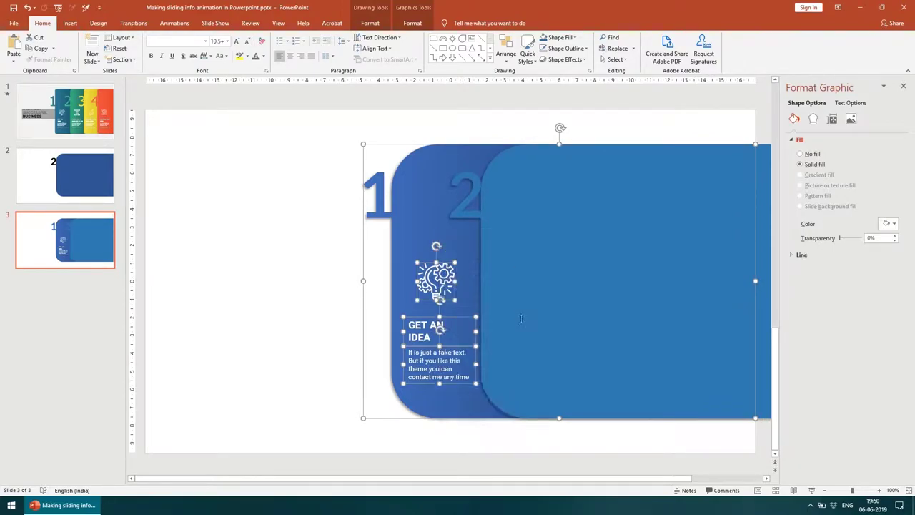
pyautogui.click(323, 269)
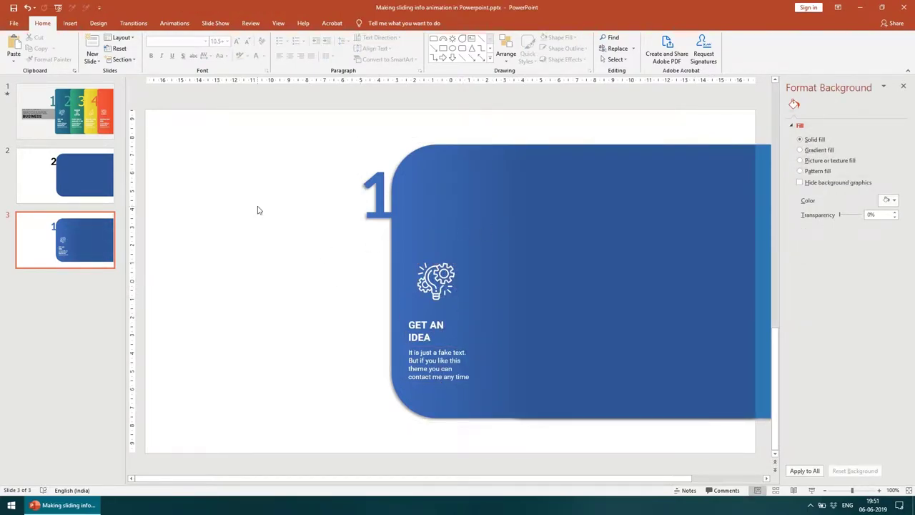
# - Send the grouped "1" panel behind the "2" panel
pyautogui.click(447, 174)
pyautogui.rightClick(448, 174)
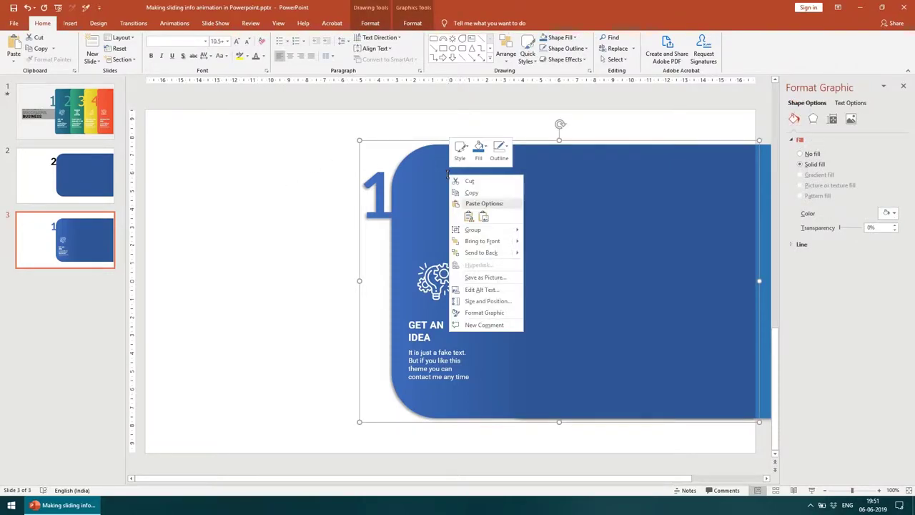
pyautogui.click(494, 253)
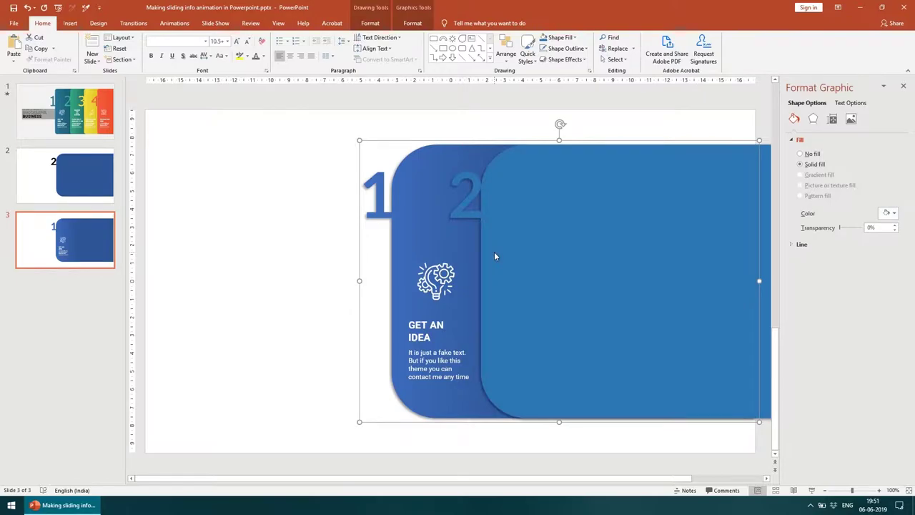
pyautogui.click(219, 186)
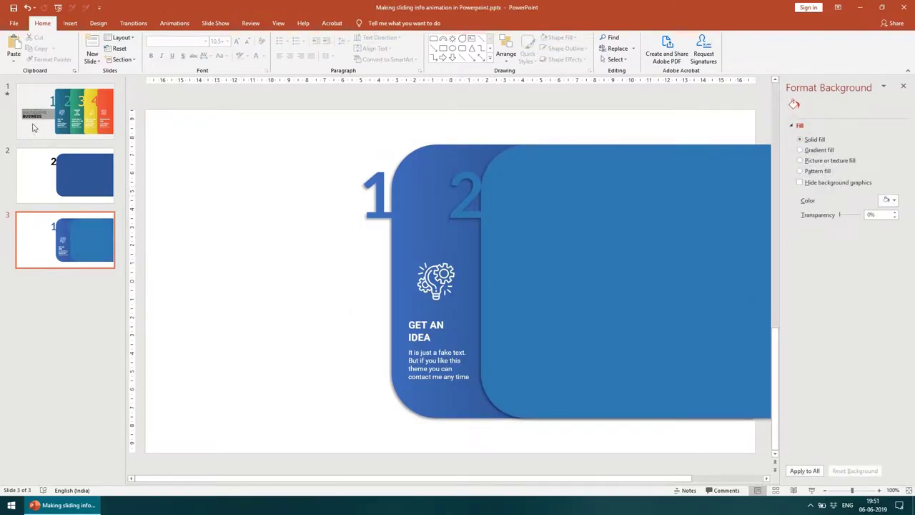
# - On slide 1, select the second card's gear-stand icon, PLAN FOR IT heading and body text
pyautogui.click(87, 130)
pyautogui.click(532, 278)
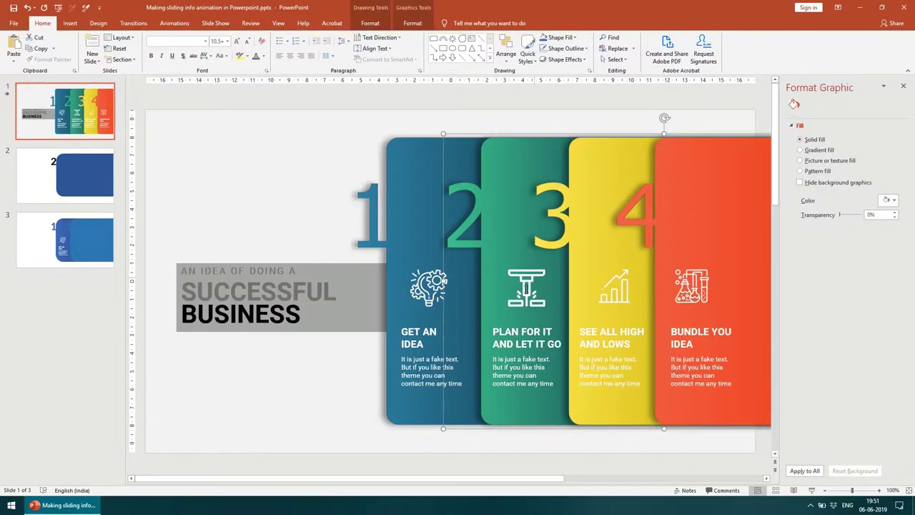
pyautogui.keyDown('shift'); pyautogui.click(527, 341); pyautogui.keyUp('shift')
pyautogui.keyDown('shift'); pyautogui.click(525, 381); pyautogui.keyUp('shift')
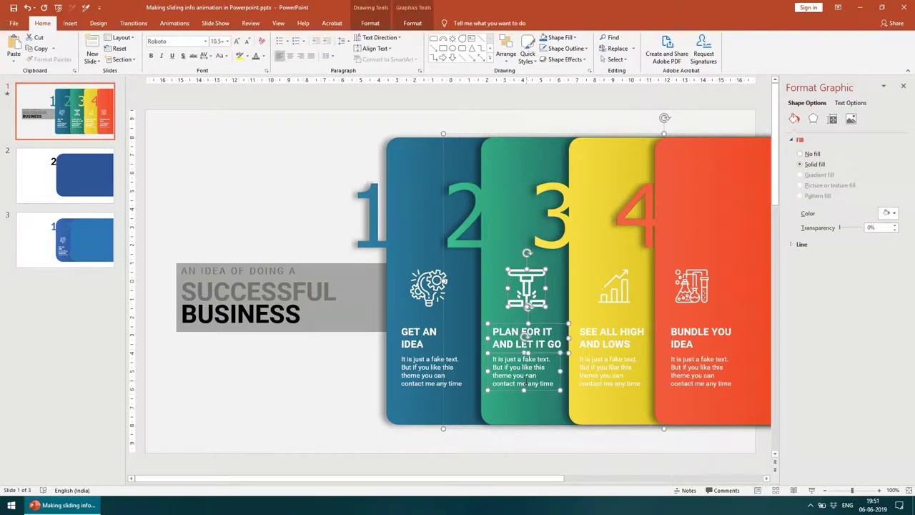
# - Paste the icon and PLAN FOR IT text onto slide 3's second blue panel
pyautogui.click(45, 236)
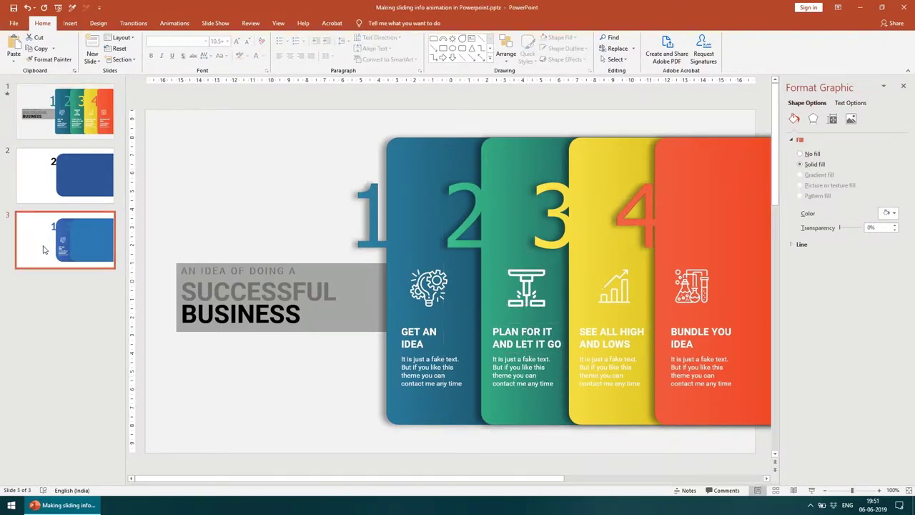
pyautogui.hotkey('ctrl', 'v')
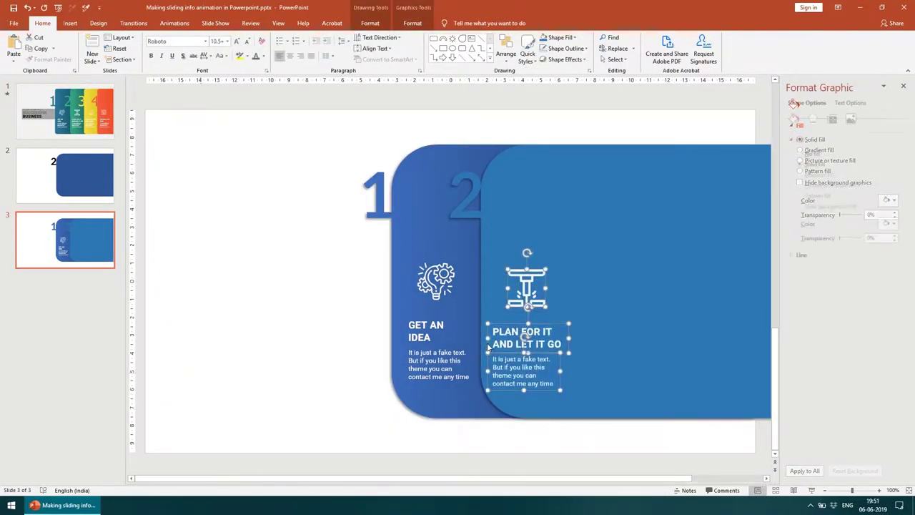
pyautogui.click(533, 208)
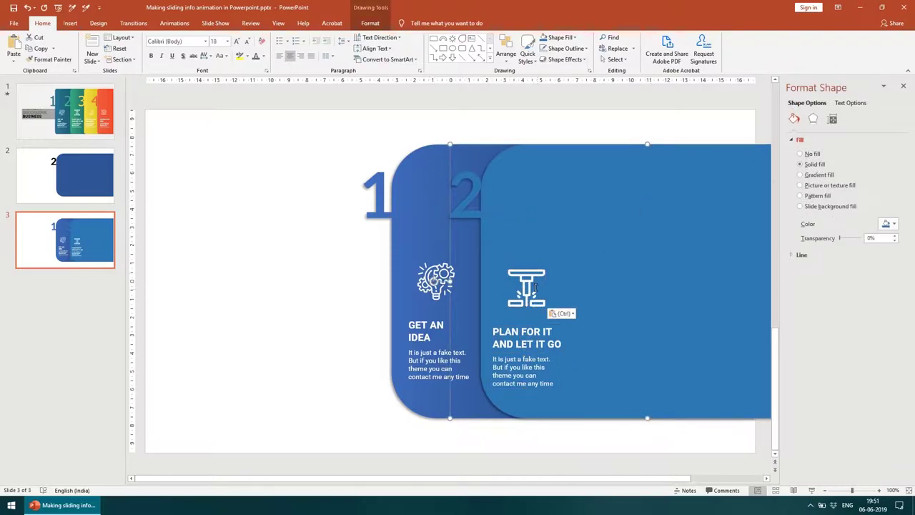
pyautogui.click(529, 284)
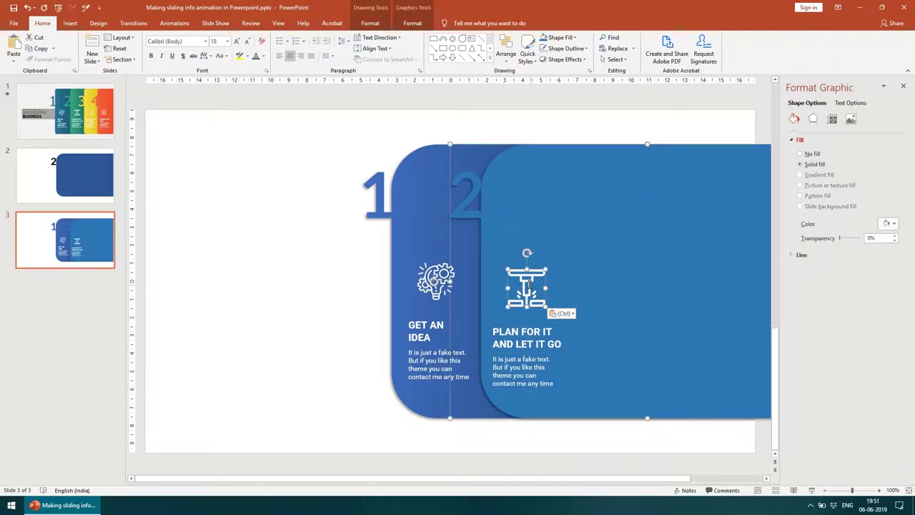
pyautogui.keyDown('shift'); pyautogui.click(540, 342); pyautogui.keyUp('shift')
pyautogui.keyDown('shift'); pyautogui.click(529, 367); pyautogui.keyUp('shift')
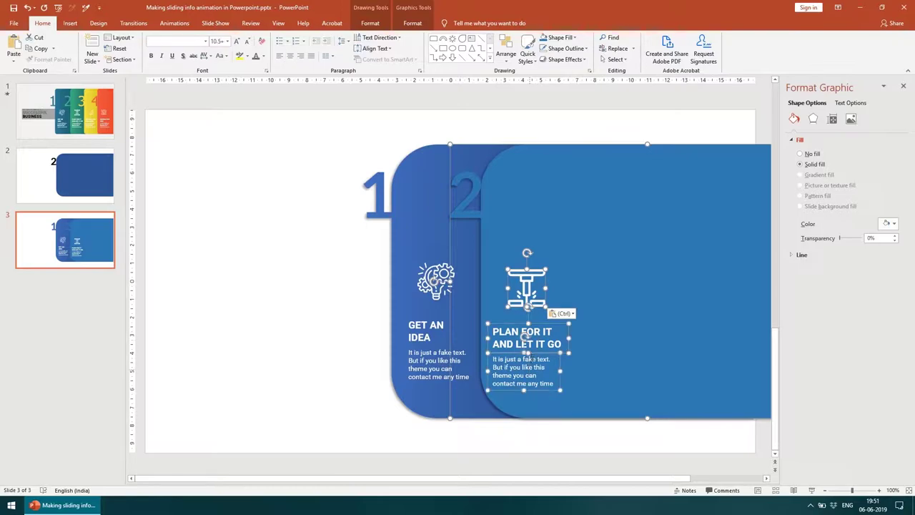
pyautogui.click(592, 248)
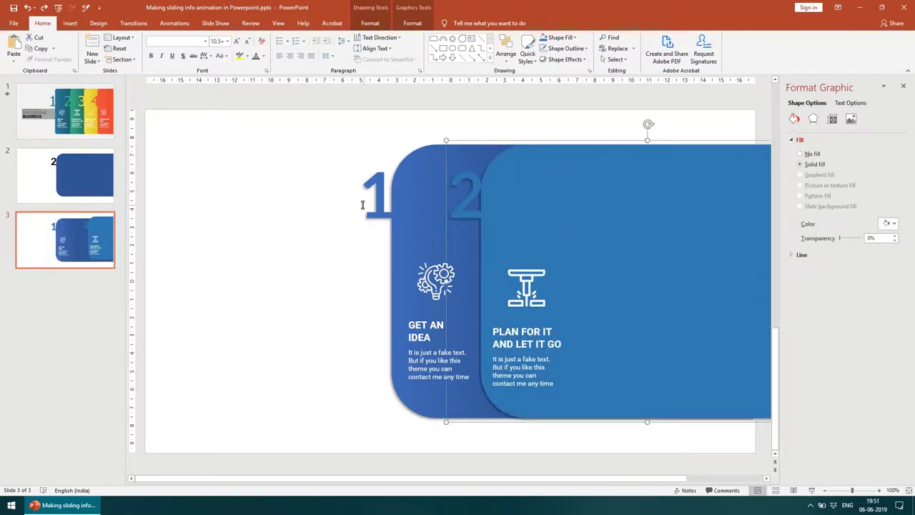
# - Select both panels and drag them further right on slide 3
pyautogui.click(315, 235)
pyautogui.click(422, 166)
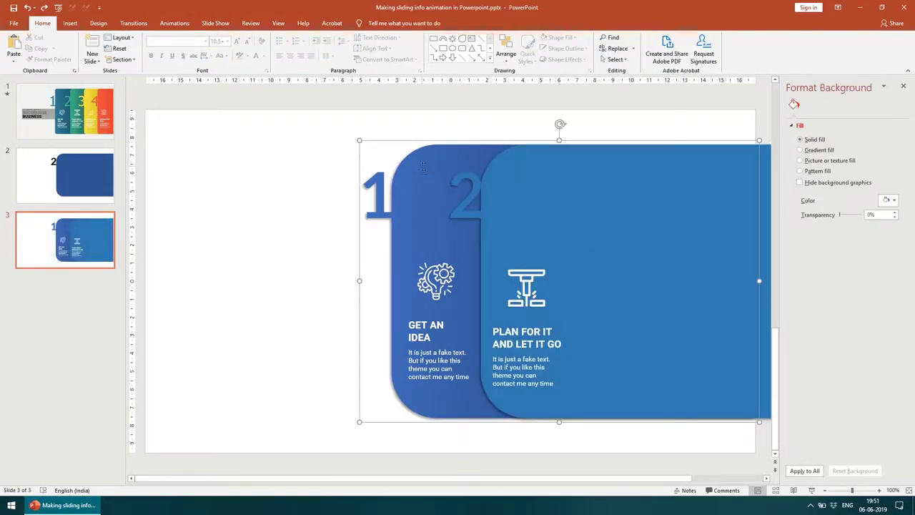
pyautogui.keyDown('shift'); pyautogui.click(556, 190); pyautogui.keyUp('shift')
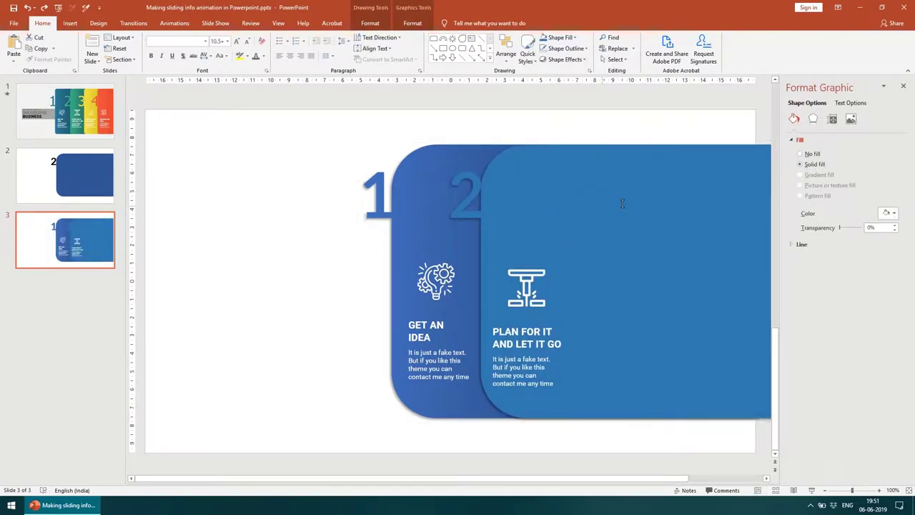
pyautogui.moveTo(602, 205); pyautogui.dragTo(684, 205)
pyautogui.click(472, 115)
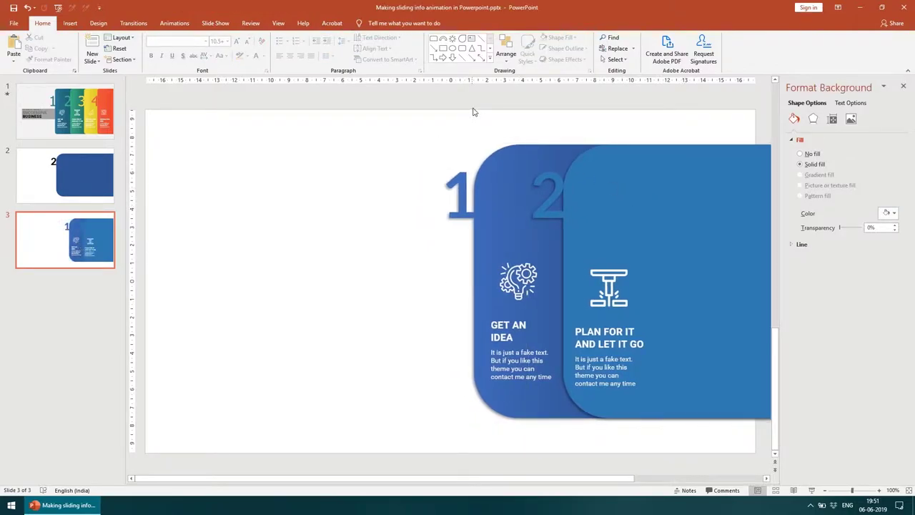
pyautogui.click(506, 169)
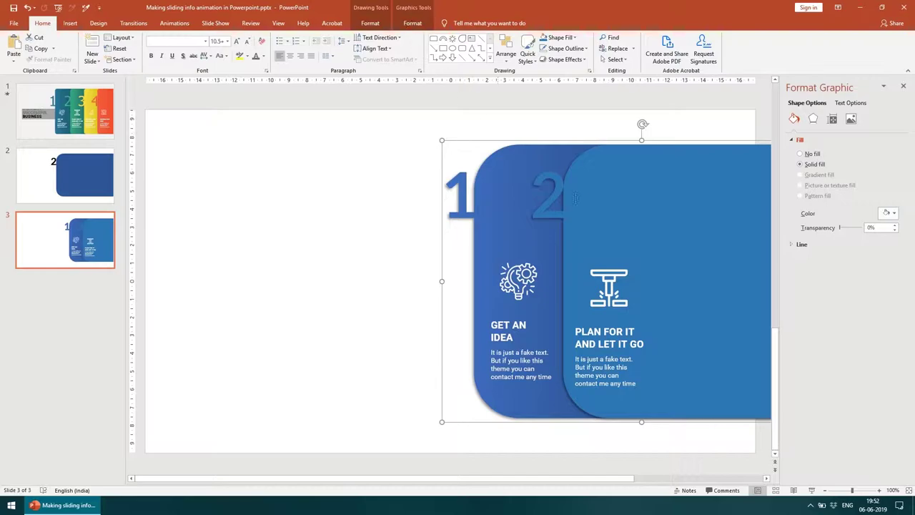
# - Give the left panel a Fly In entrance from the right
pyautogui.click(180, 26)
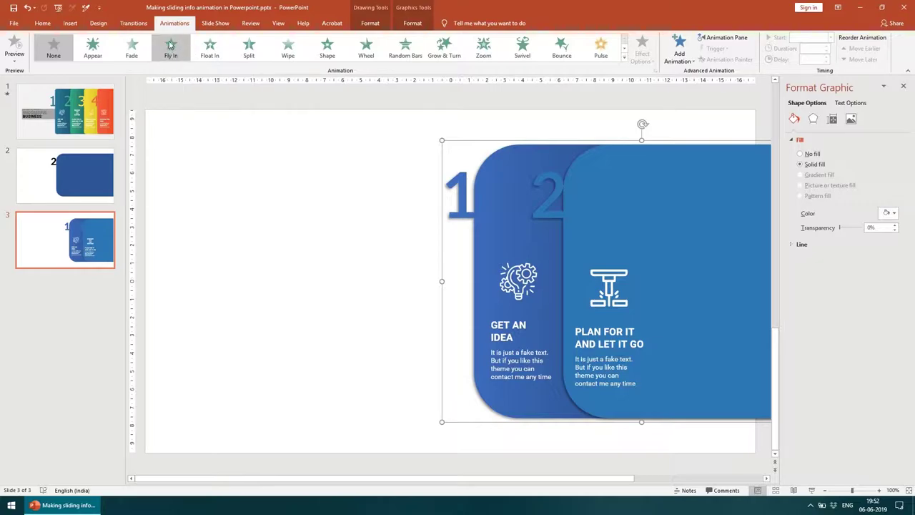
pyautogui.click(171, 50)
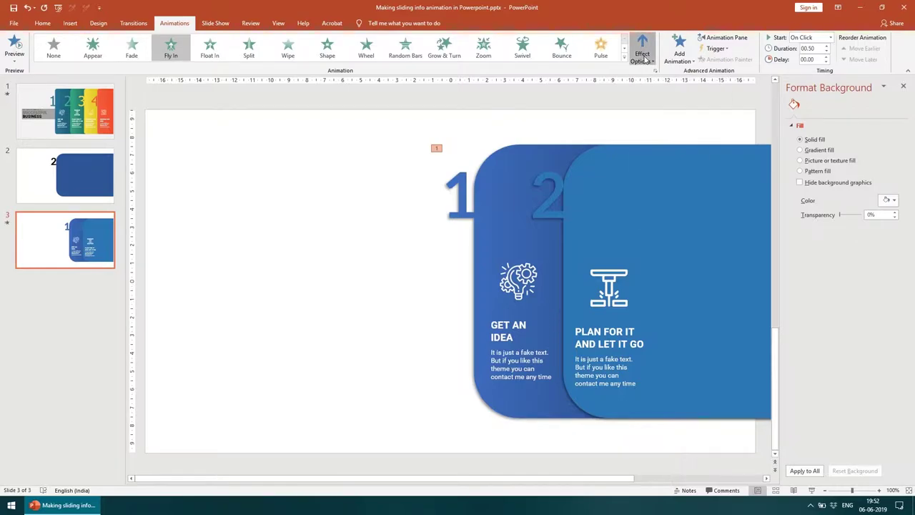
pyautogui.click(503, 153)
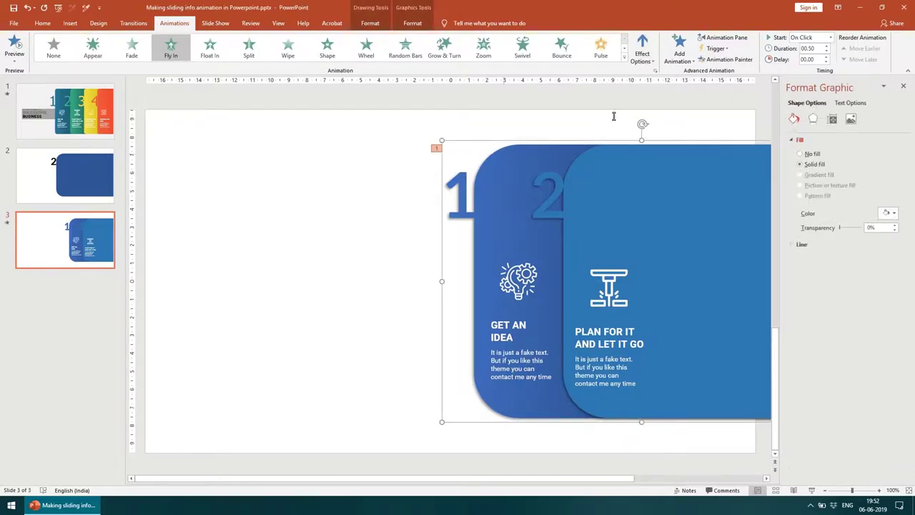
pyautogui.click(638, 55)
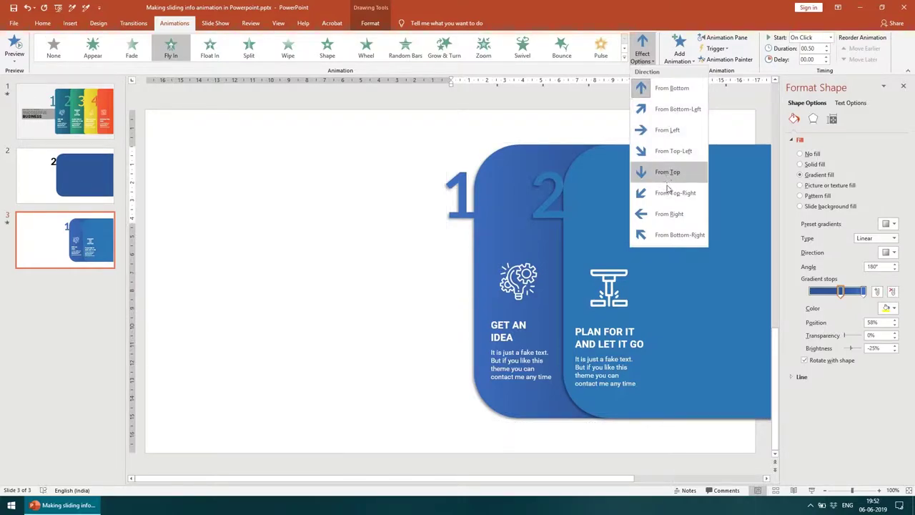
pyautogui.click(669, 214)
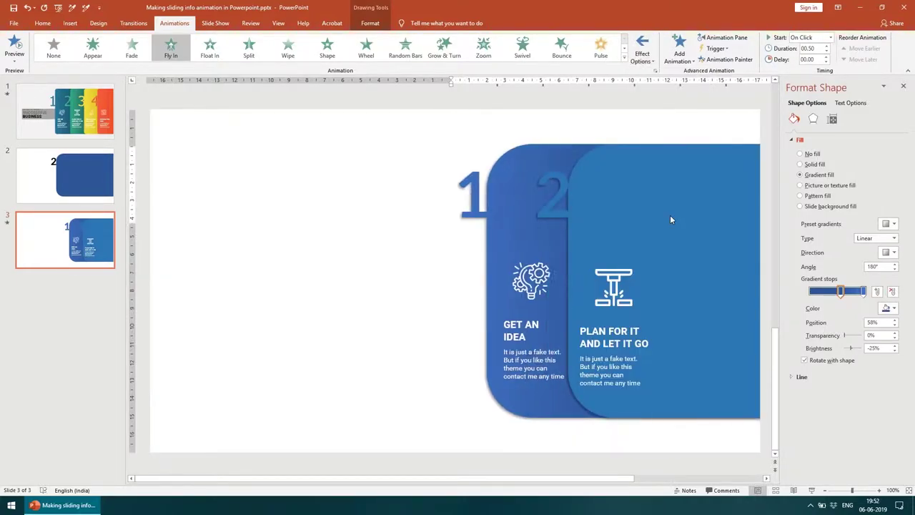
# - Give the right panel a Fly In entrance from the right
pyautogui.click(670, 220)
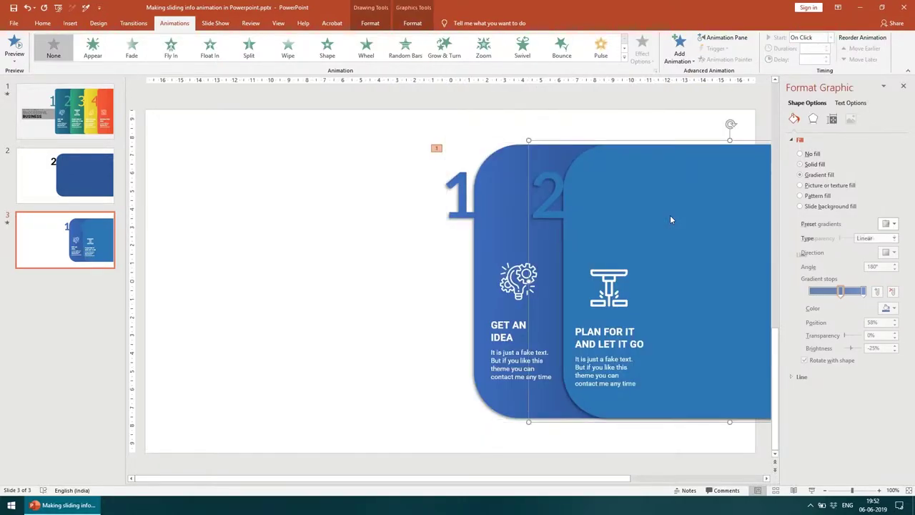
pyautogui.click(171, 48)
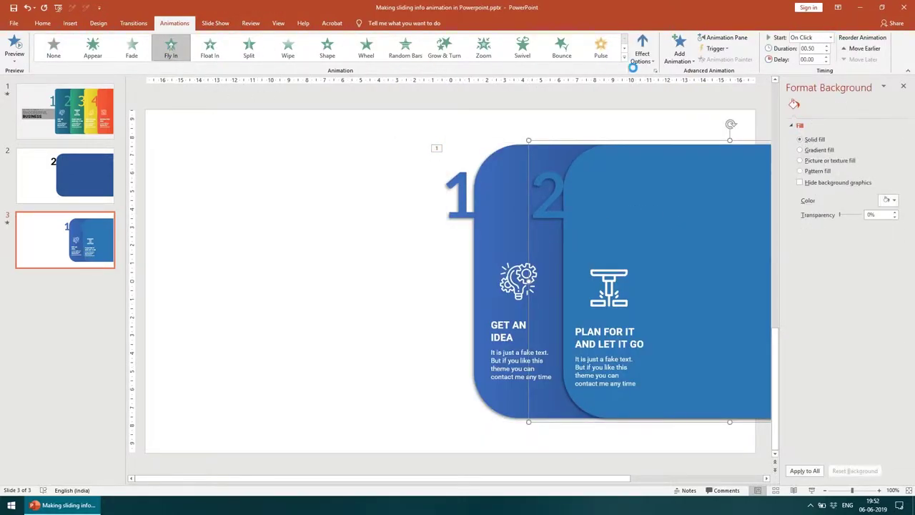
pyautogui.click(650, 57)
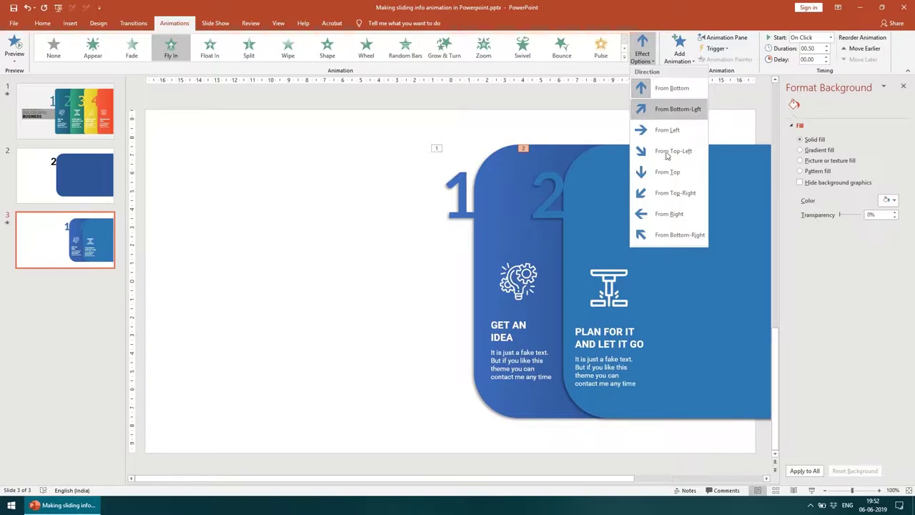
pyautogui.click(672, 216)
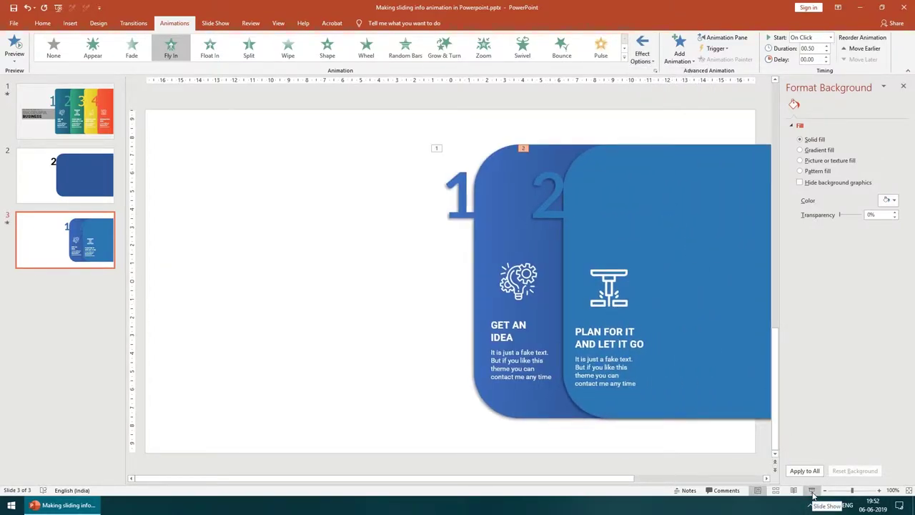
# - Check both panels' start setting and leave it at On Click
pyautogui.click(506, 158)
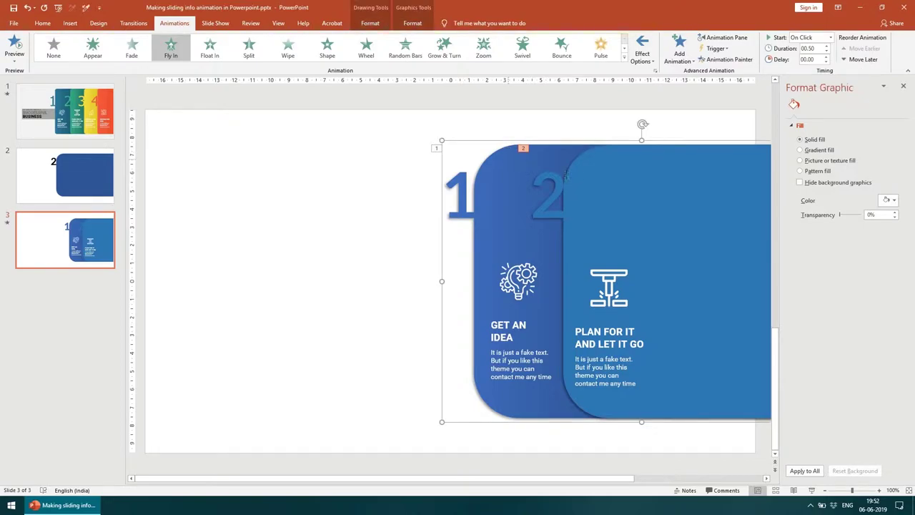
pyautogui.click(822, 37)
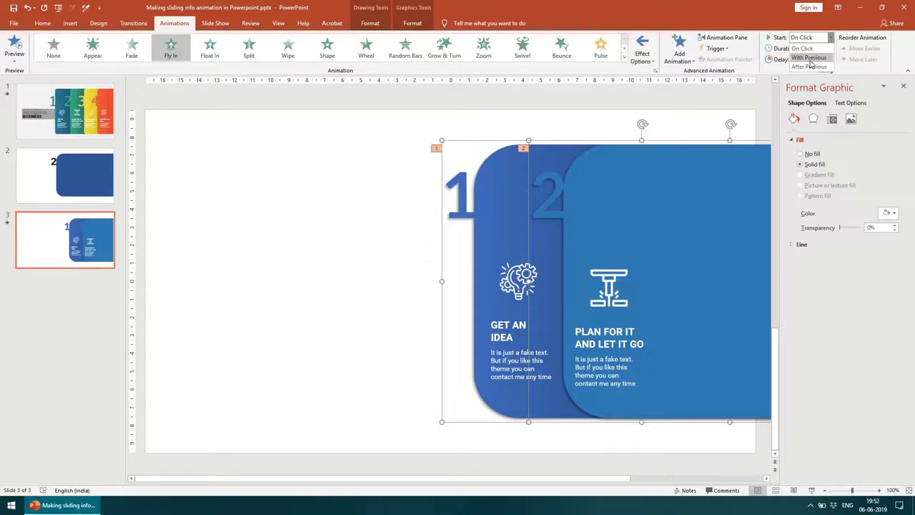
pyautogui.press('Escape')
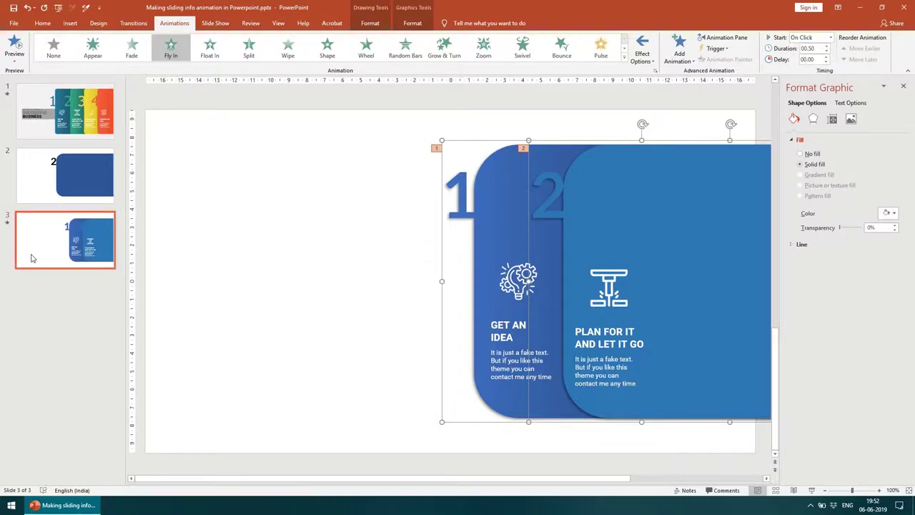
pyautogui.click(35, 256)
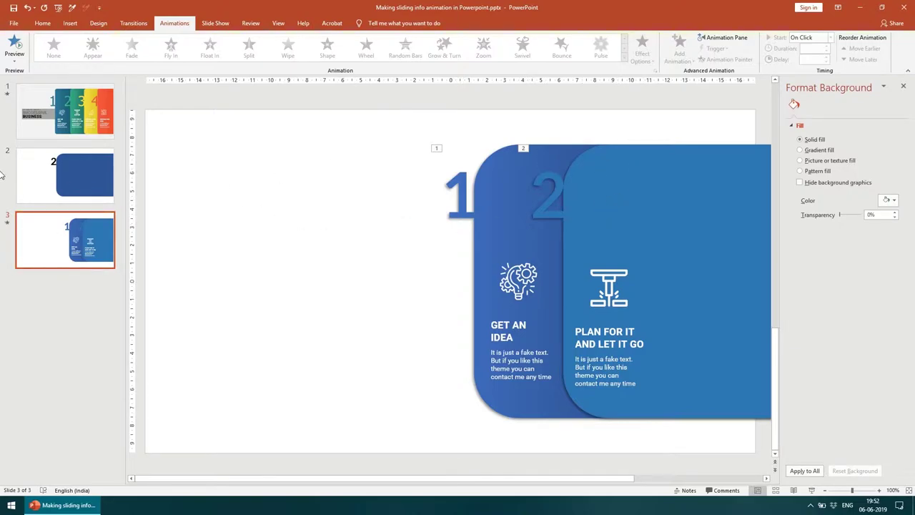
# - Hide slides 2 and 1 from the slideshow, then return to slide 3
pyautogui.click(58, 186)
pyautogui.rightClick(58, 186)
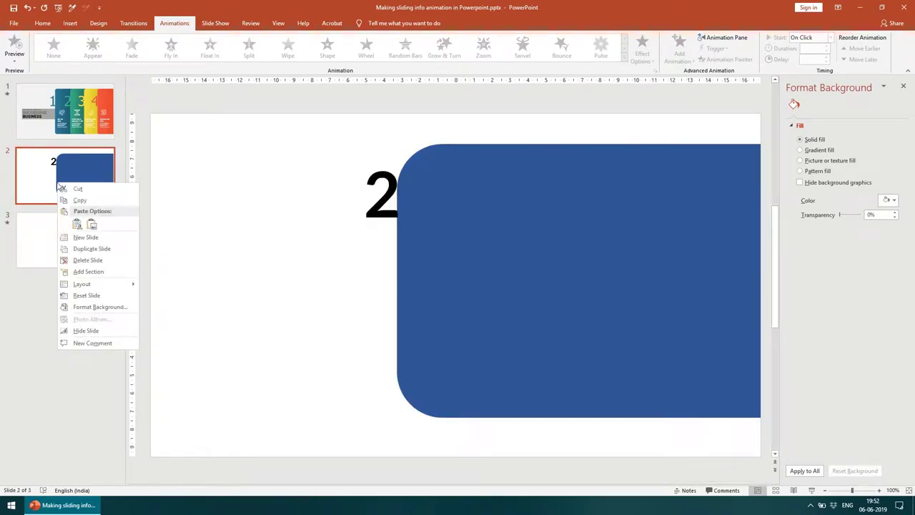
pyautogui.click(86, 331)
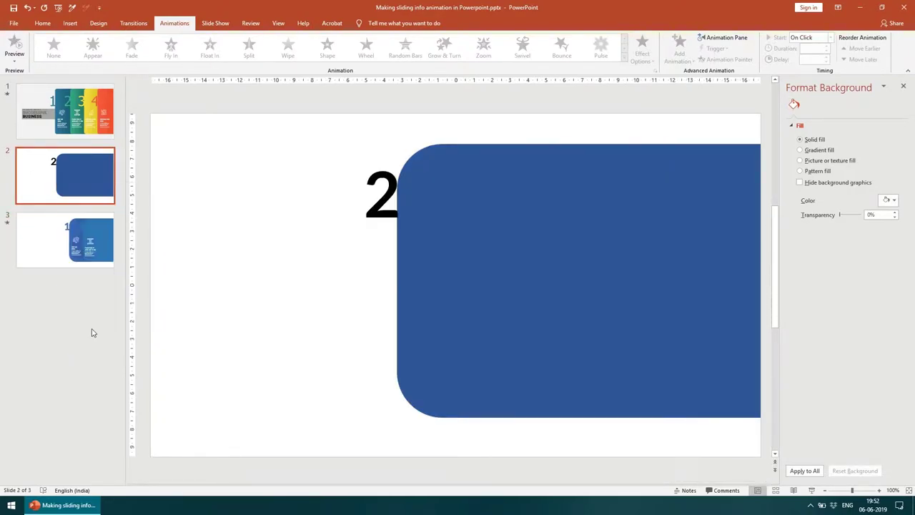
pyautogui.rightClick(79, 119)
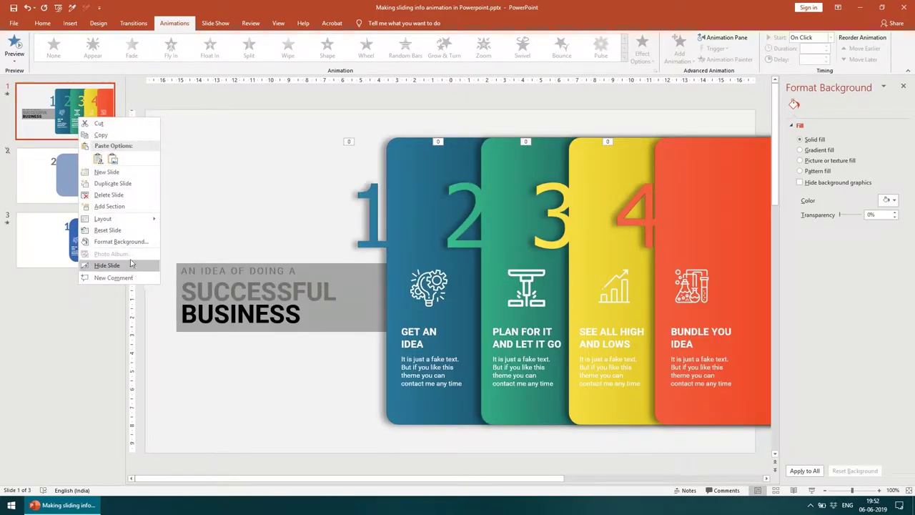
pyautogui.click(133, 265)
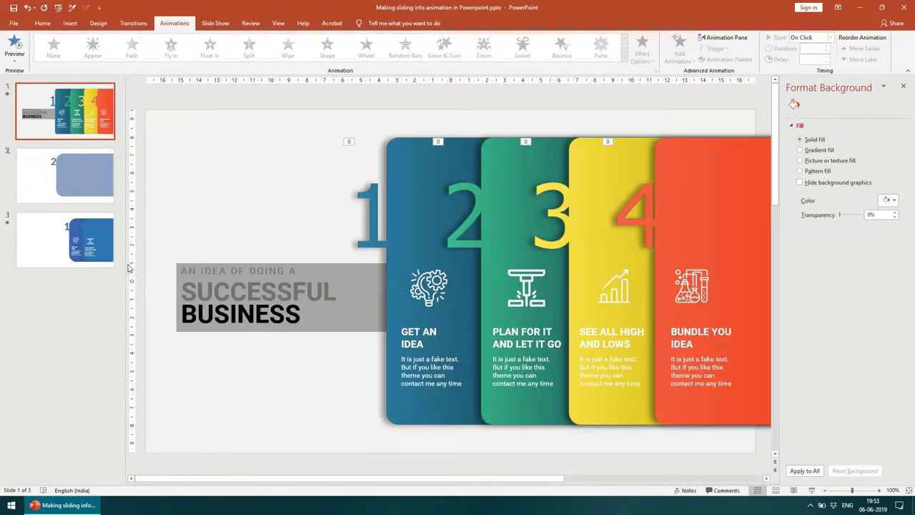
pyautogui.click(51, 230)
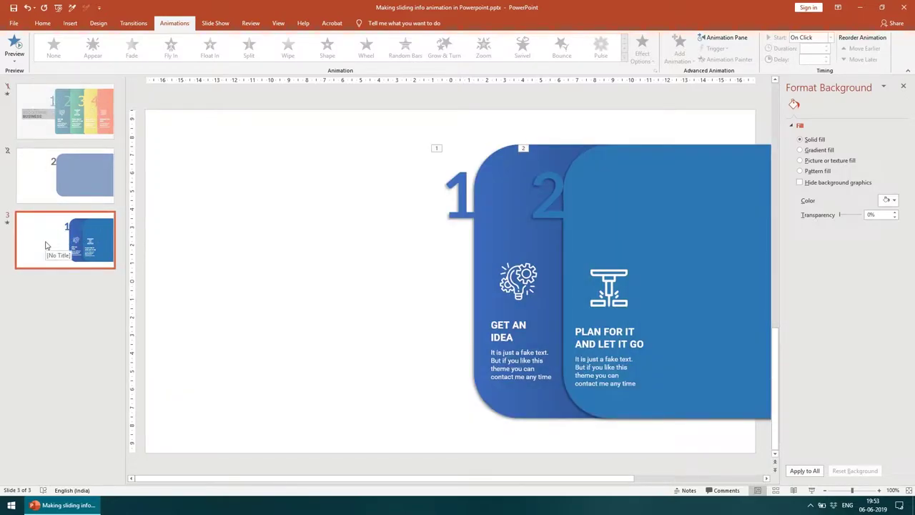
# - Set both panels' Fly In animations to start With Previous and preview the slide show
pyautogui.click(660, 183)
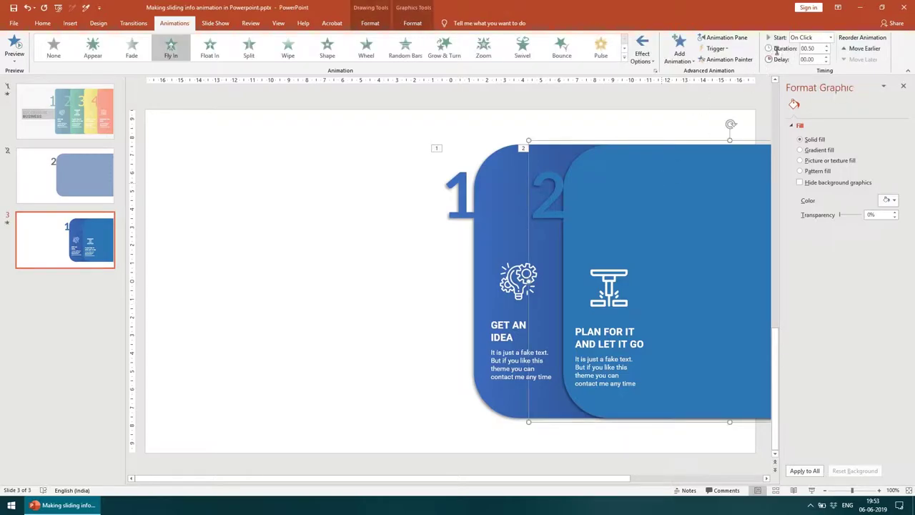
pyautogui.click(491, 165)
pyautogui.keyDown('shift'); pyautogui.click(572, 179); pyautogui.keyUp('shift')
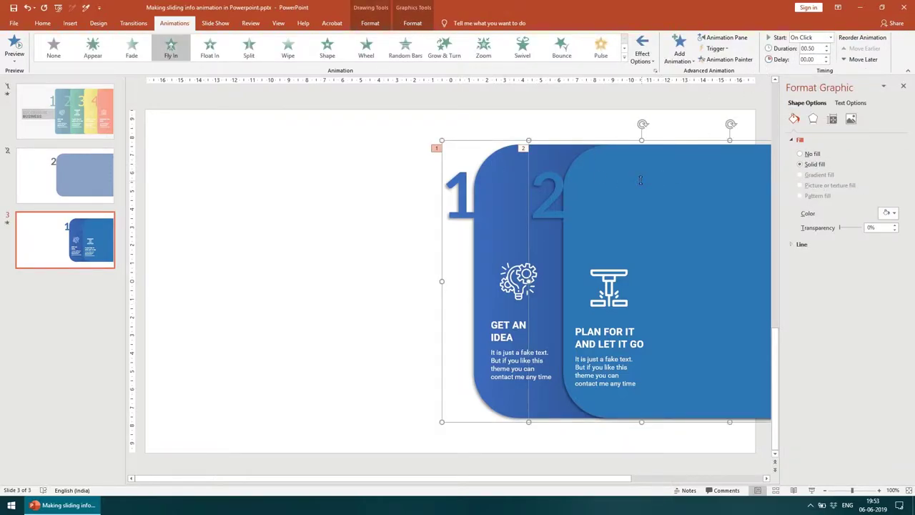
pyautogui.click(830, 37)
pyautogui.click(808, 57)
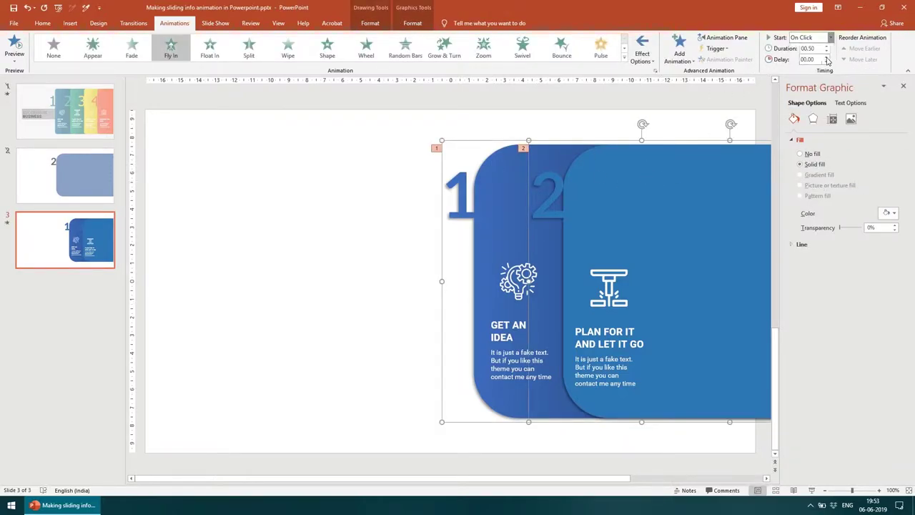
pyautogui.click(410, 174)
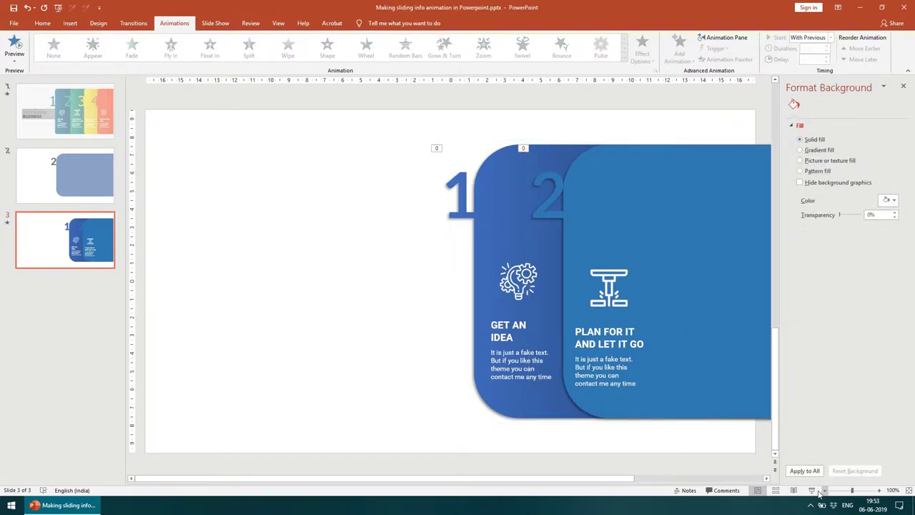
pyautogui.click(812, 490)
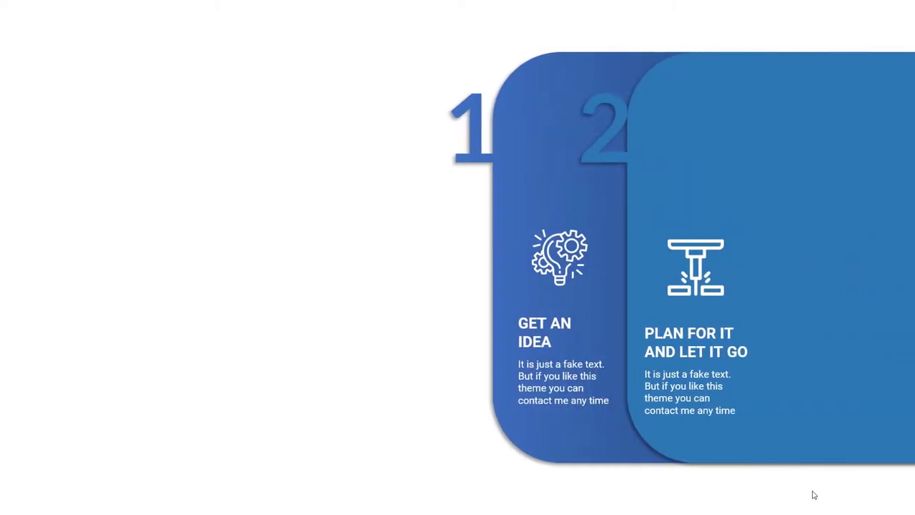
pyautogui.press('Escape')
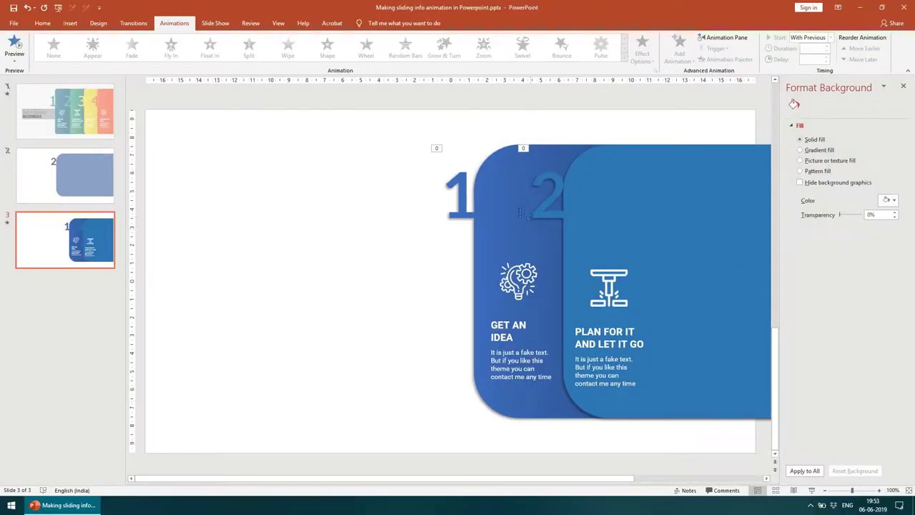
# - Nudge the panel groups slightly left and preview the slide show again
pyautogui.click(520, 212)
pyautogui.moveTo(515, 215); pyautogui.dragTo(484, 214)
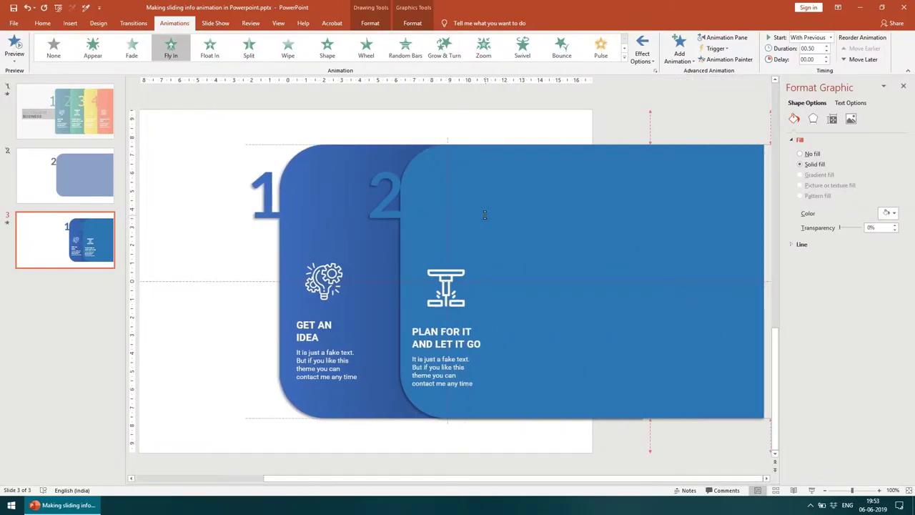
pyautogui.click(604, 113)
pyautogui.scroll(-3, 583, 212)
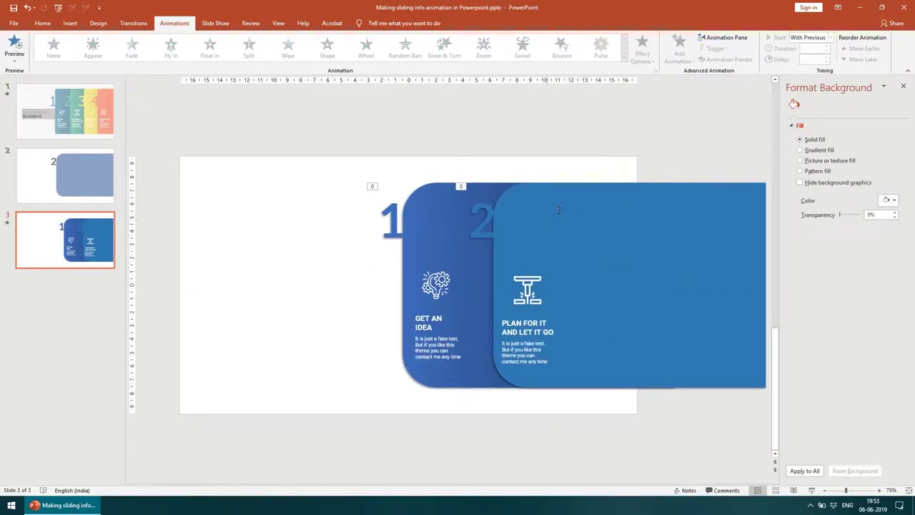
pyautogui.moveTo(581, 208); pyautogui.dragTo(563, 208)
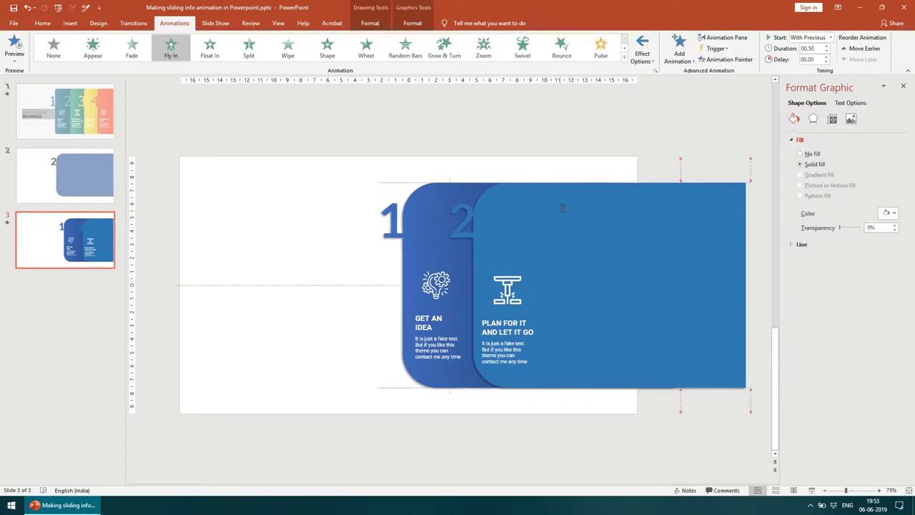
pyautogui.click(562, 136)
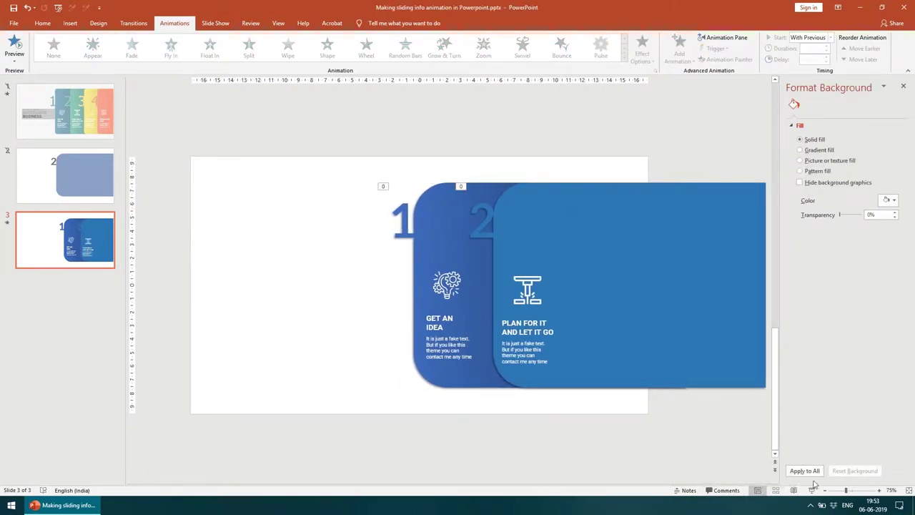
pyautogui.click(812, 490)
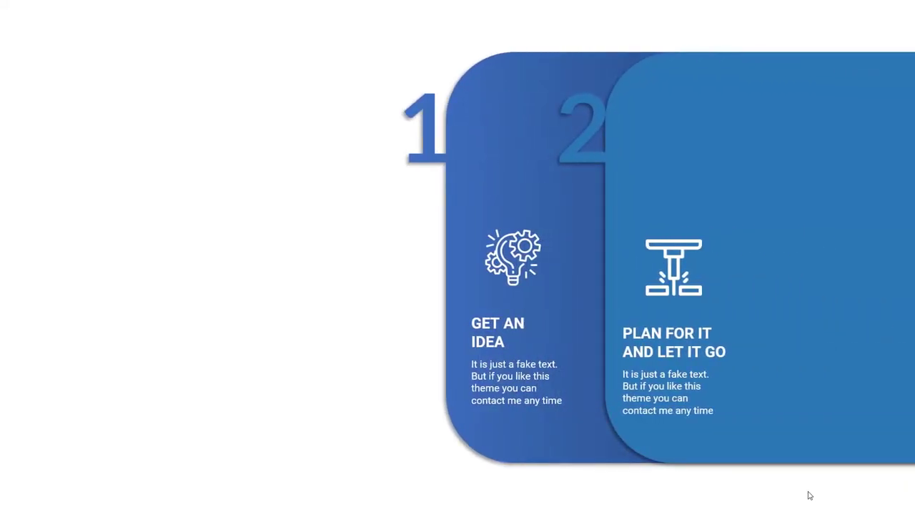
pyautogui.press('Escape')
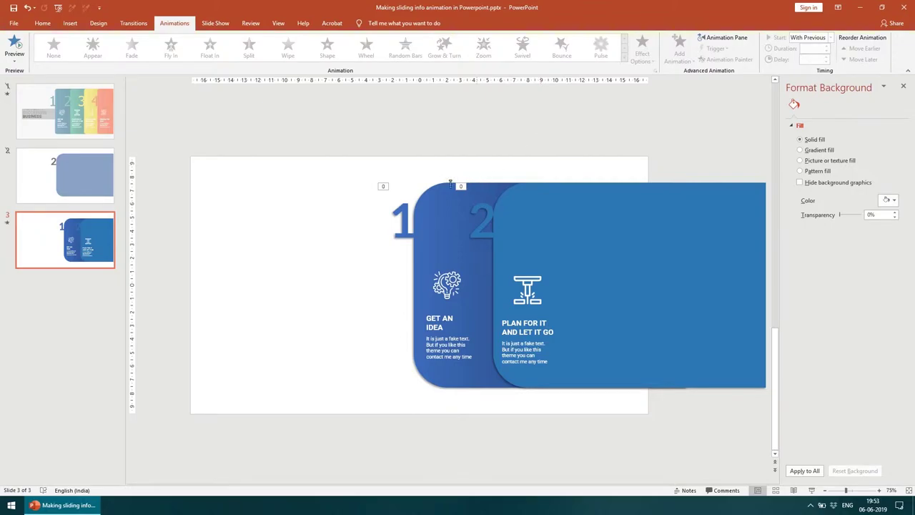
pyautogui.click(450, 185)
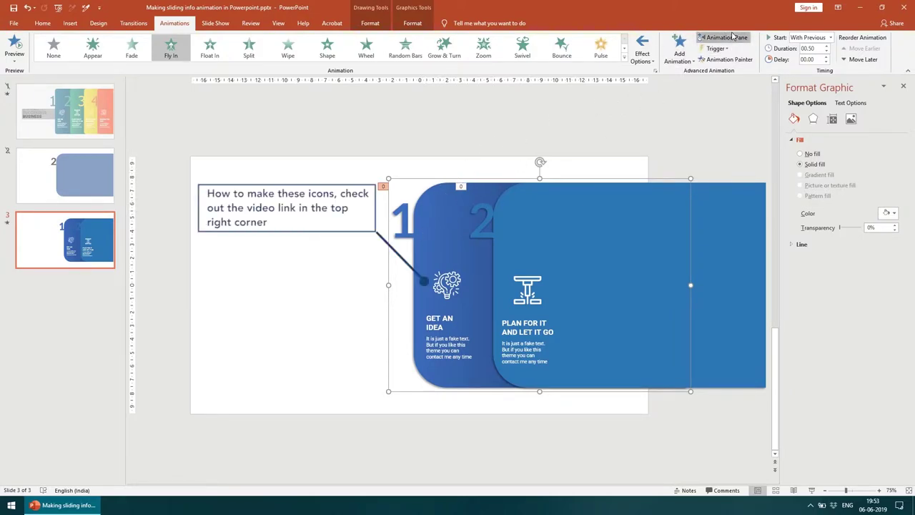
# - Give Group 2's Fly In animation a 0.5 sec smooth end, then preview the slide show
pyautogui.click(723, 37)
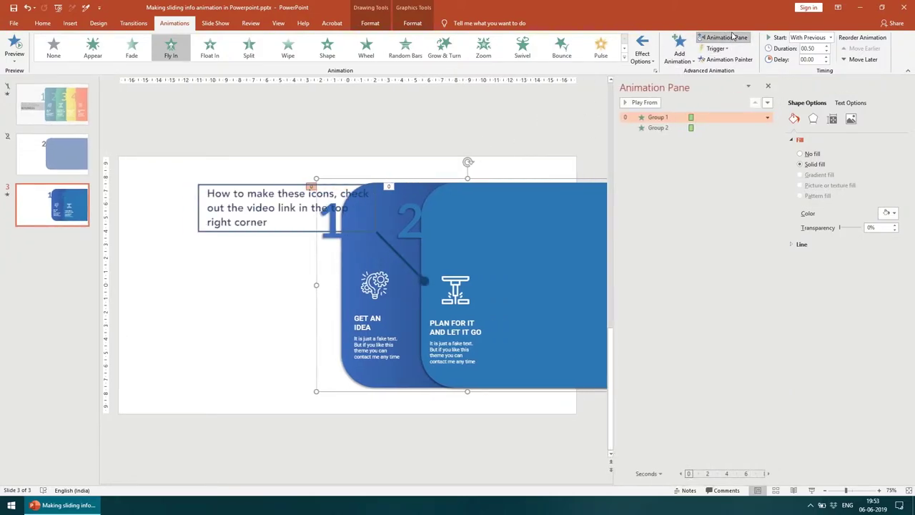
pyautogui.click(669, 120)
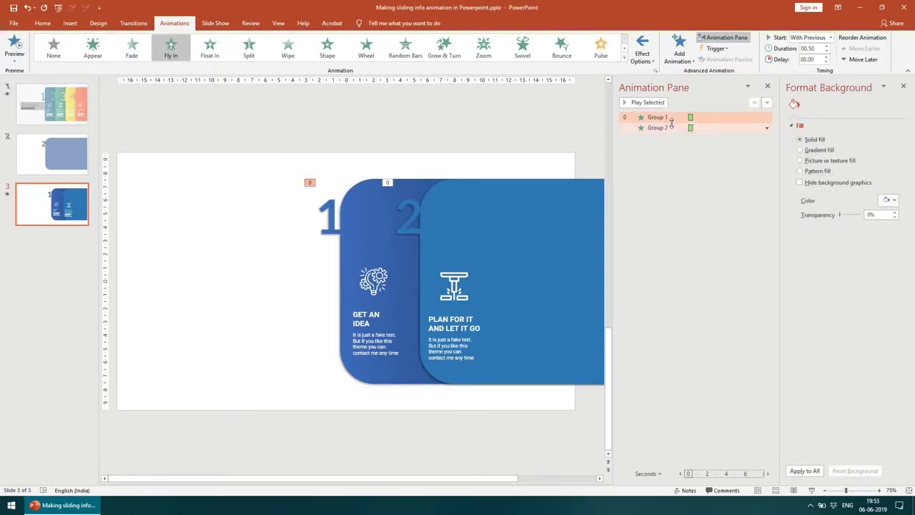
pyautogui.rightClick(679, 129)
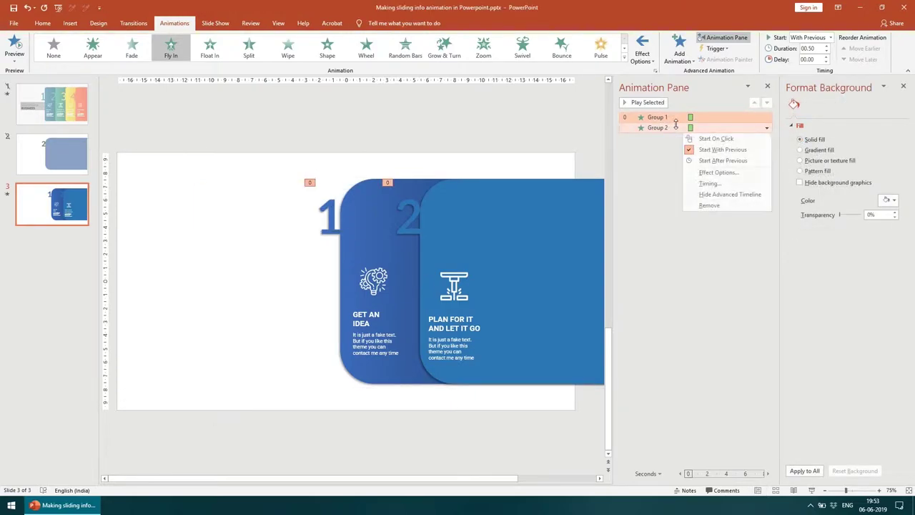
pyautogui.click(718, 173)
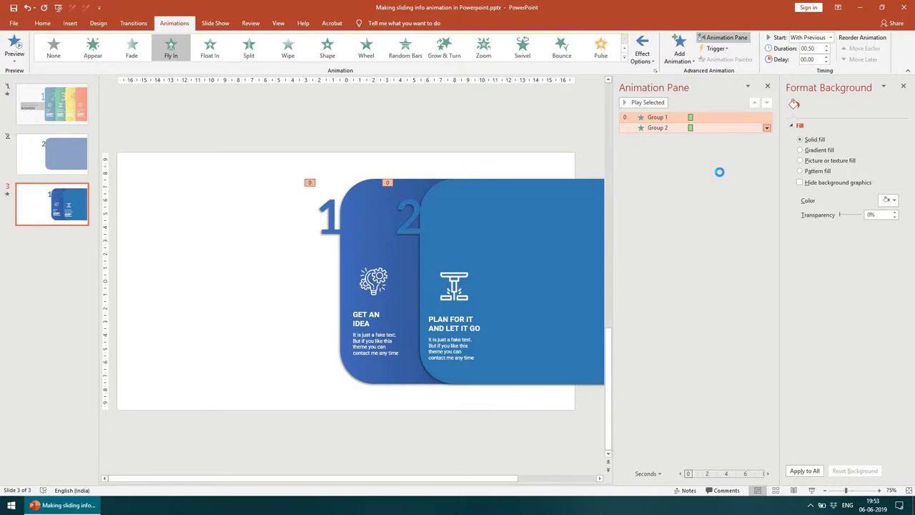
pyautogui.moveTo(212, 221); pyautogui.dragTo(235, 224)
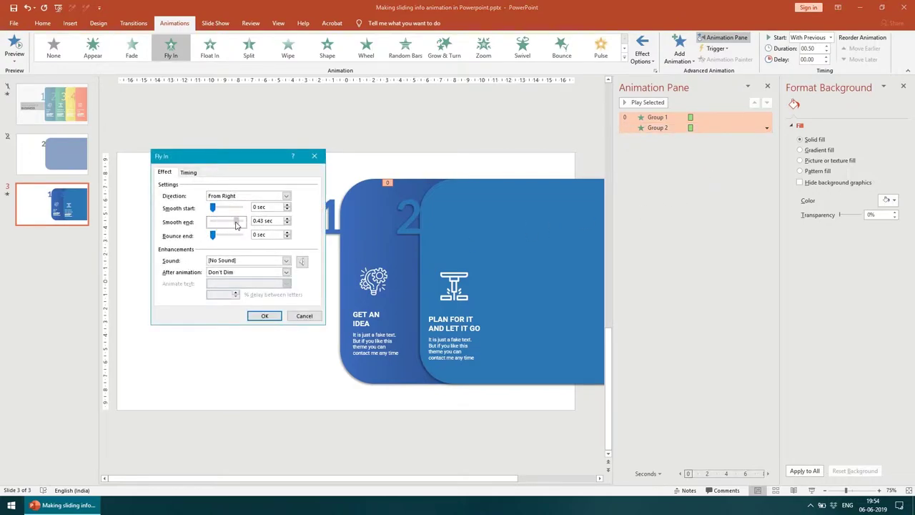
pyautogui.moveTo(237, 225); pyautogui.dragTo(242, 223)
pyautogui.click(262, 317)
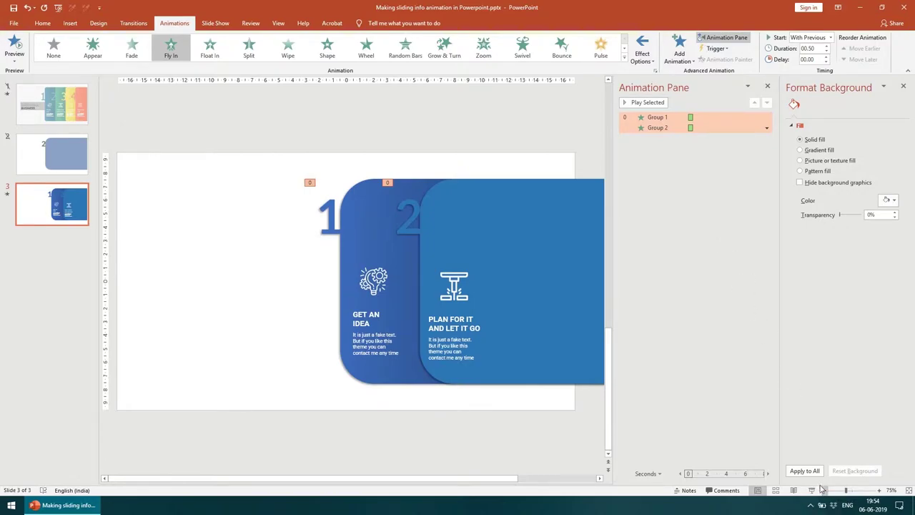
pyautogui.click(811, 490)
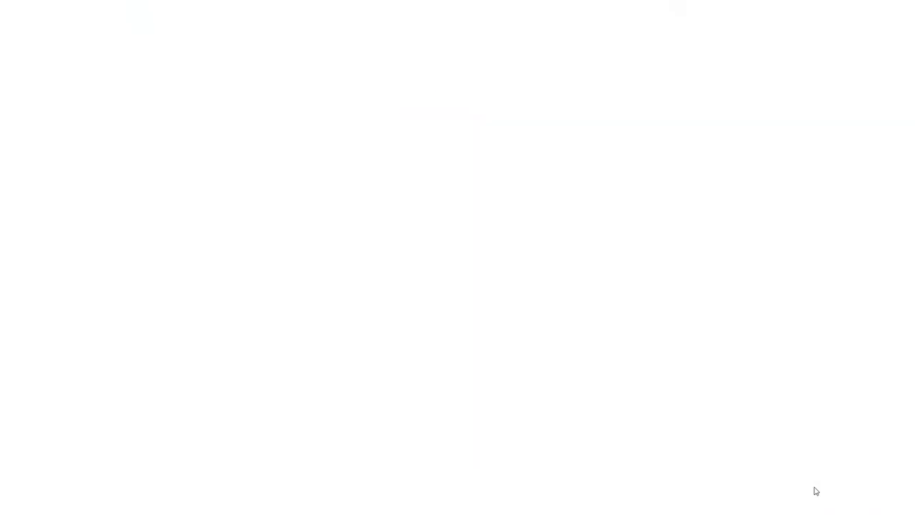
pyautogui.press('Escape')
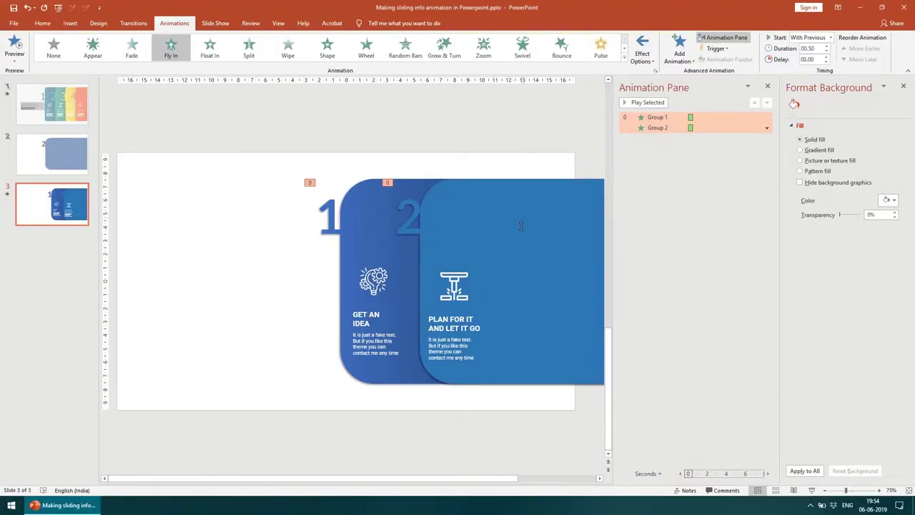
# - Set Group 2's animation delay to 00.25 and preview the staggered panels full screen
pyautogui.click(672, 128)
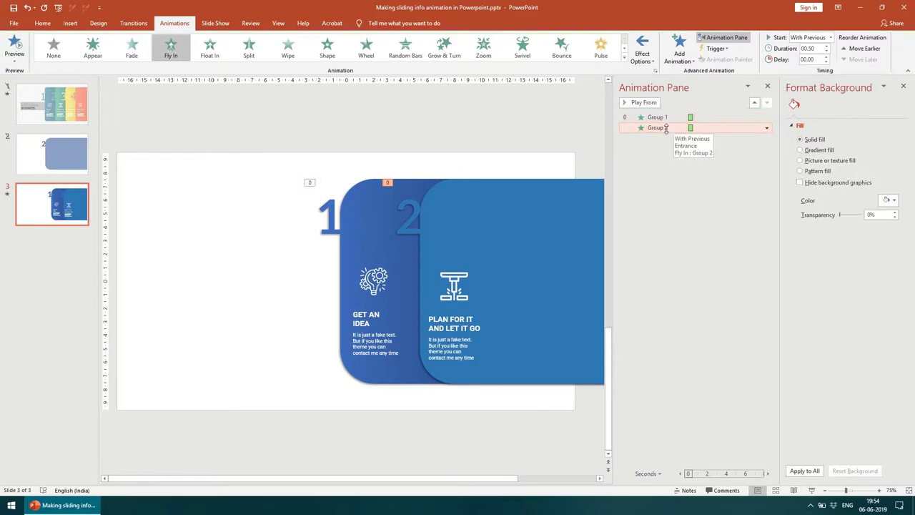
pyautogui.click(826, 57)
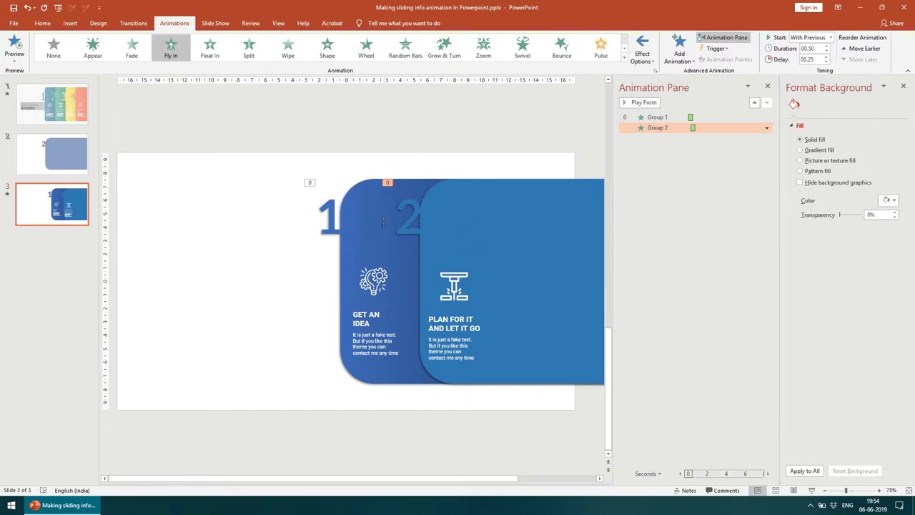
pyautogui.click(811, 490)
# - On slide 2, replace the large numeral 2 with 5
pyautogui.click(32, 159)
pyautogui.click(308, 223)
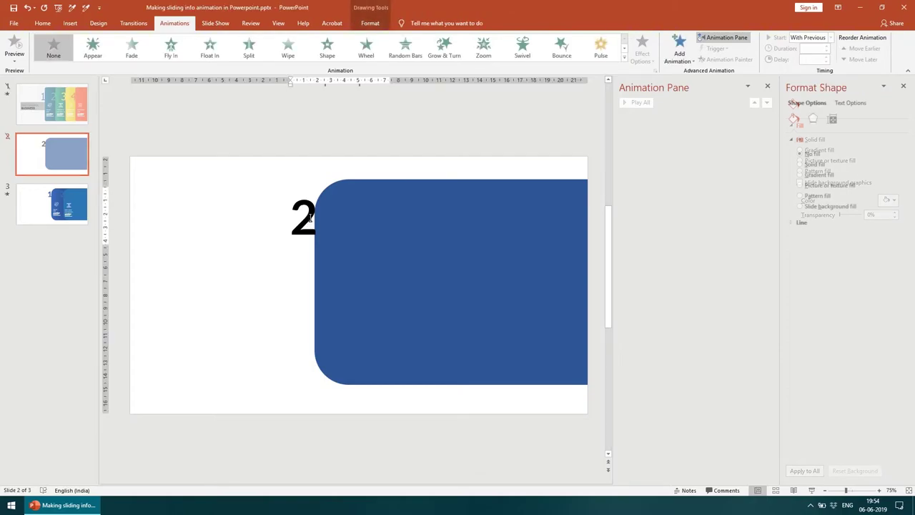
pyautogui.doubleClick(292, 226)
pyautogui.write('3')
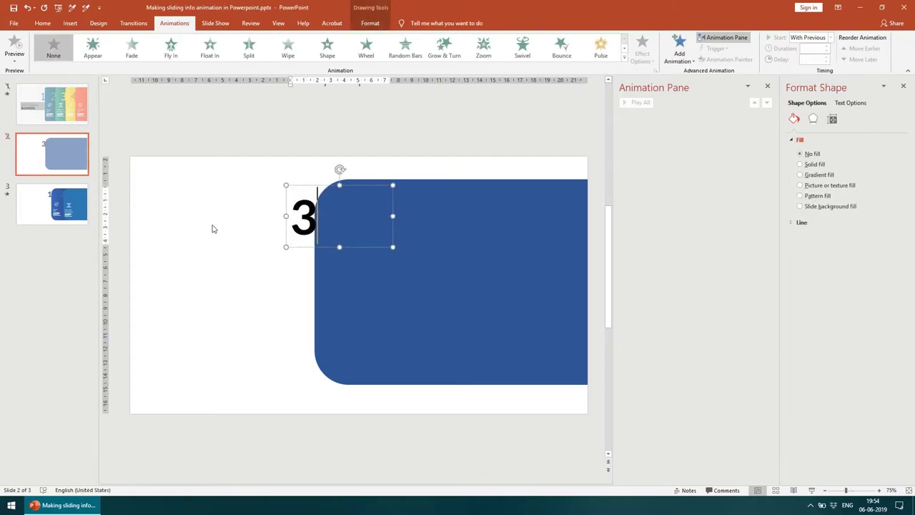
pyautogui.press('BackSpace')
pyautogui.write('4')
pyautogui.press('BackSpace')
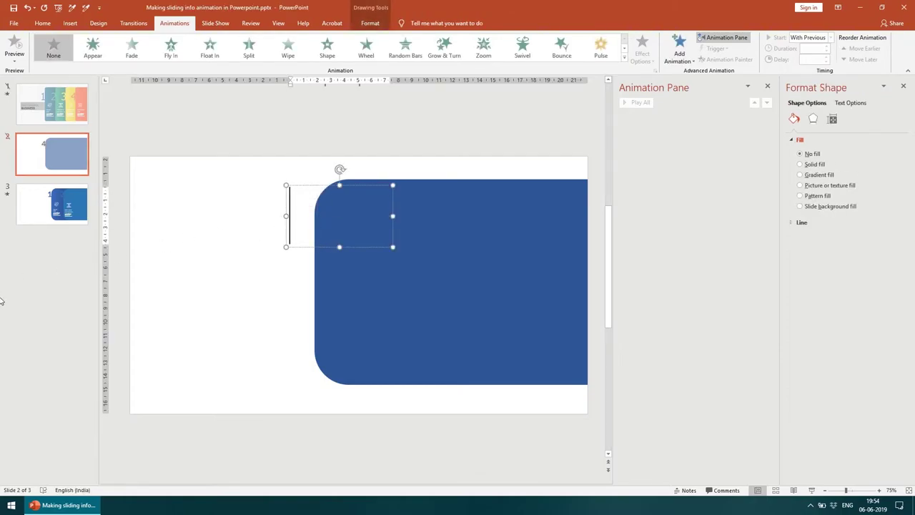
pyautogui.write('5')
# - Return to slide 3 and check the Group 1 and Group 2 panels
pyautogui.click(52, 203)
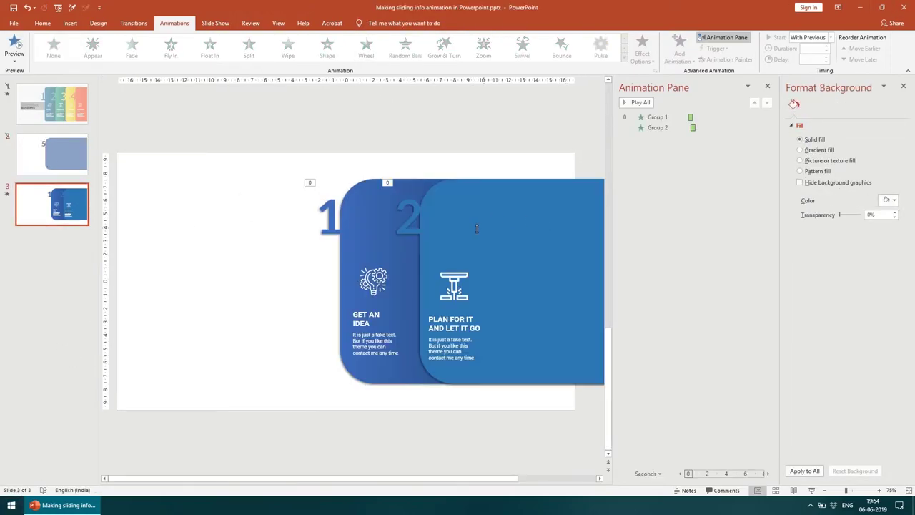
pyautogui.click(389, 205)
pyautogui.click(413, 197)
pyautogui.click(330, 150)
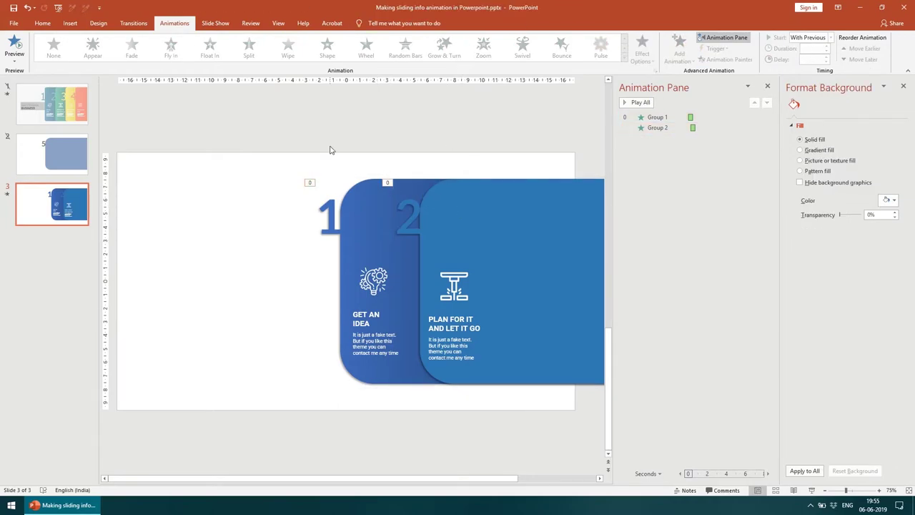